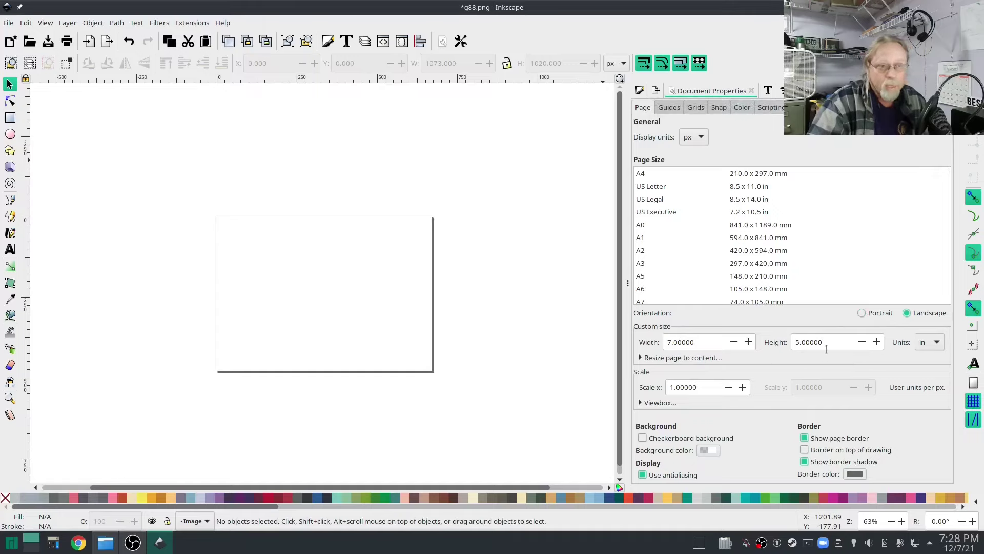
# Show the custom page size in millimetres and switch its units back to inches.
pyautogui.click(932, 349)
pyautogui.click(925, 393)
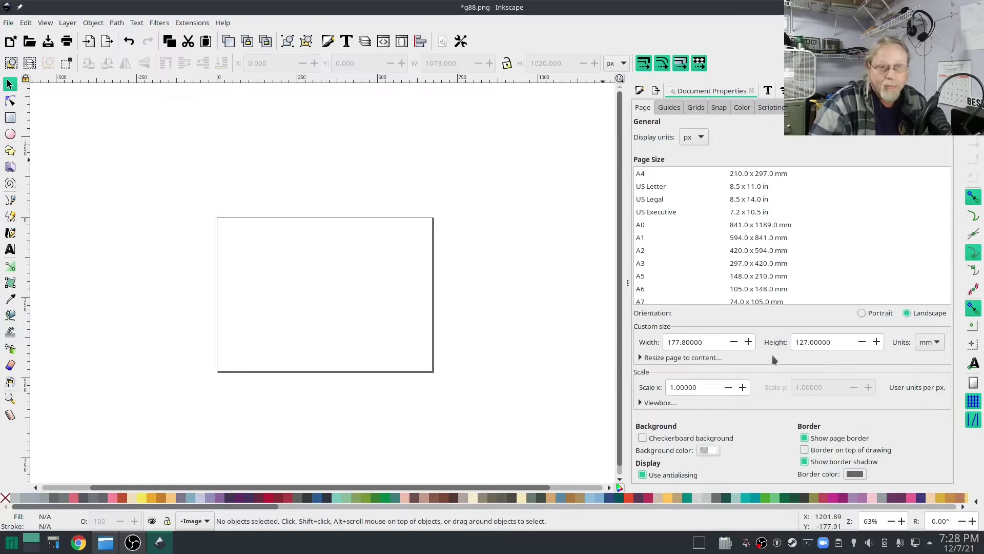
pyautogui.scroll(-2, 930, 345)
# Import g88.png from the butterfly folder as an embedded image, with DPI from file and automatic rendering mode.
pyautogui.click(8, 23)
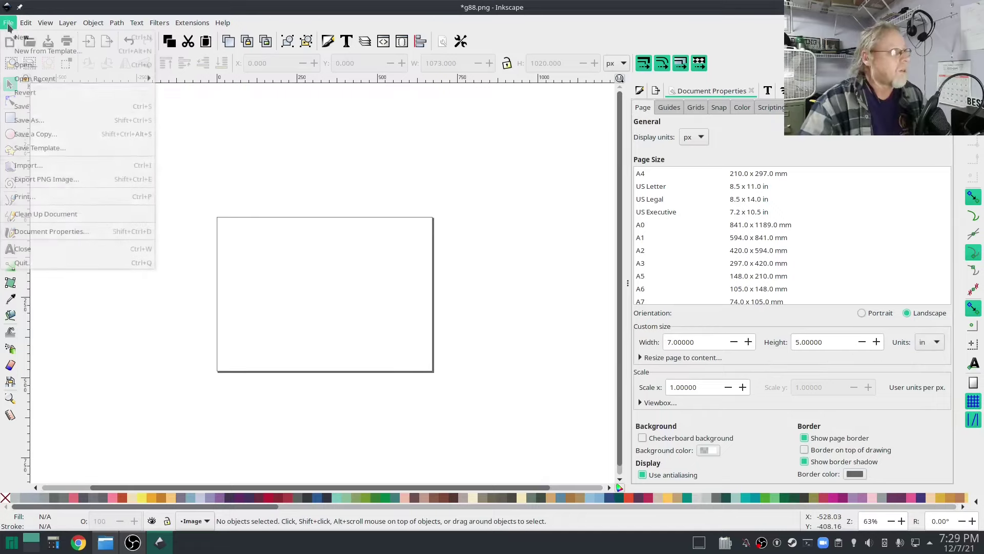
pyautogui.click(37, 172)
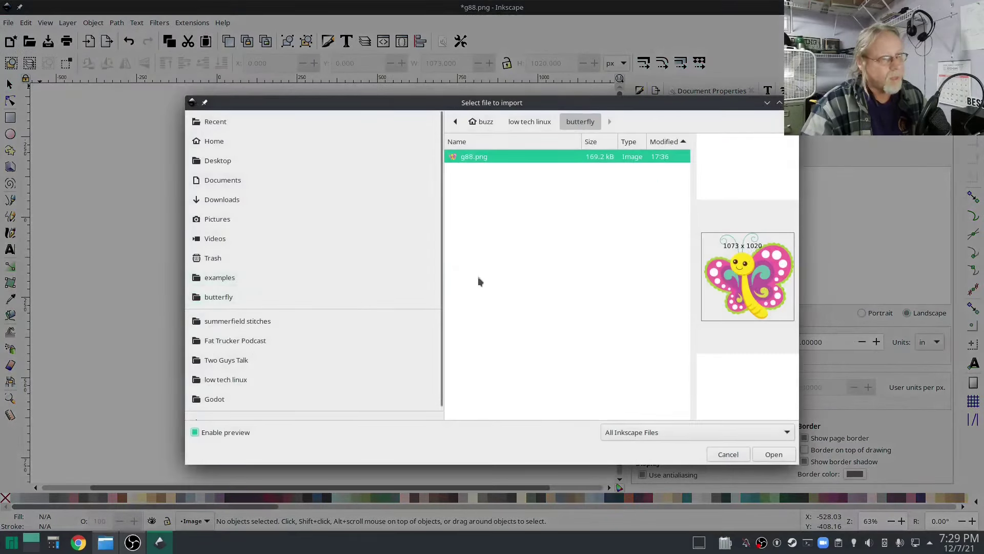
pyautogui.click(466, 156)
pyautogui.doubleClick(466, 157)
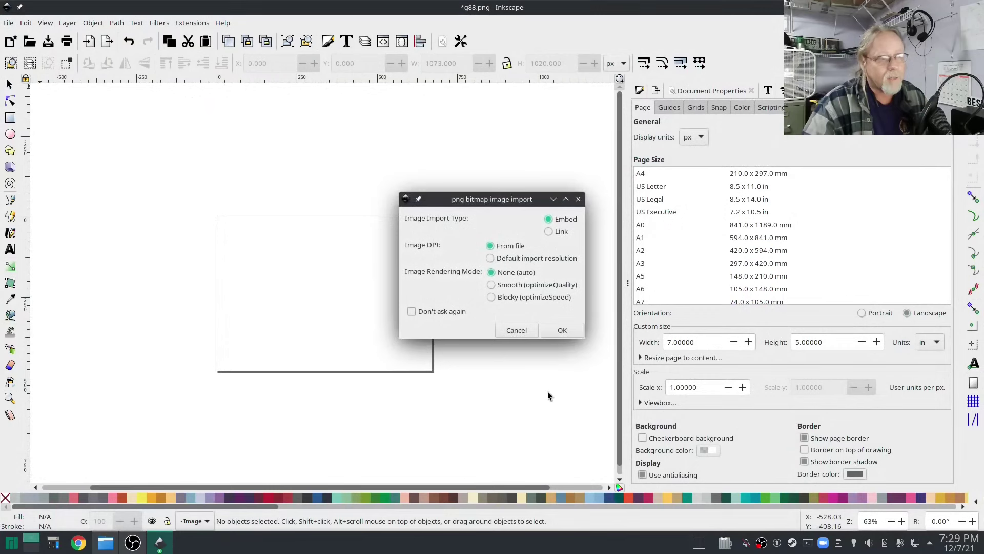
pyautogui.click(559, 330)
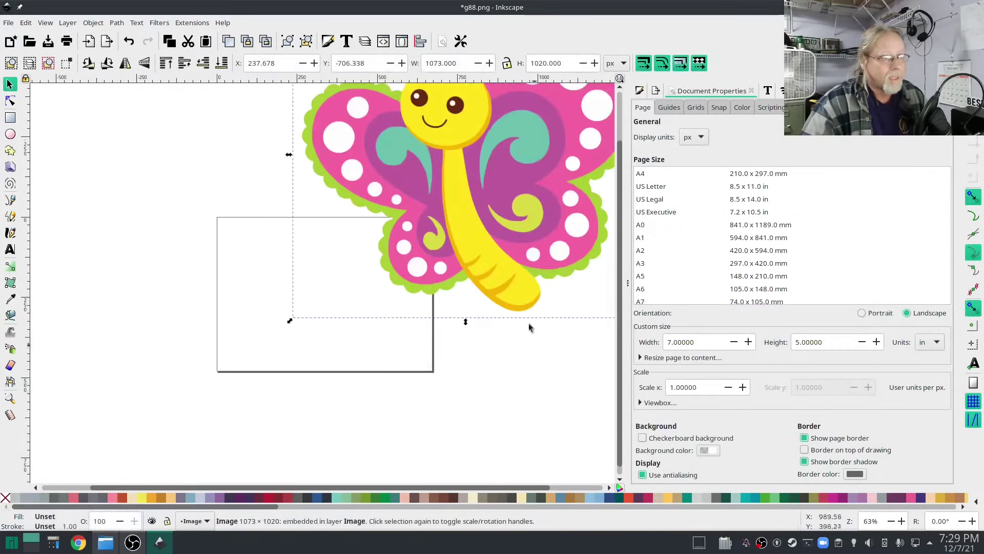
# Move the imported butterfly image so that it covers the page.
pyautogui.moveTo(487, 254); pyautogui.dragTo(343, 402)
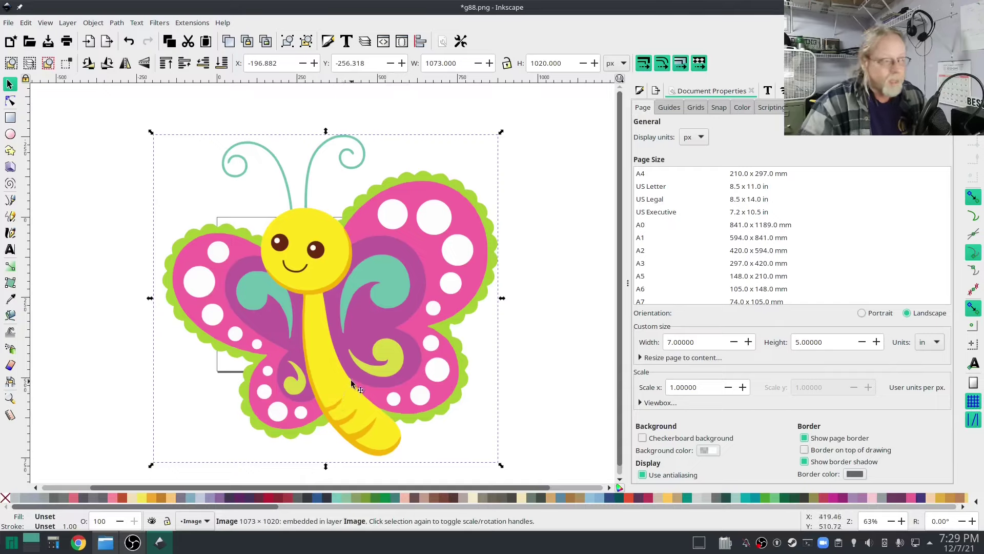
pyautogui.click(410, 374)
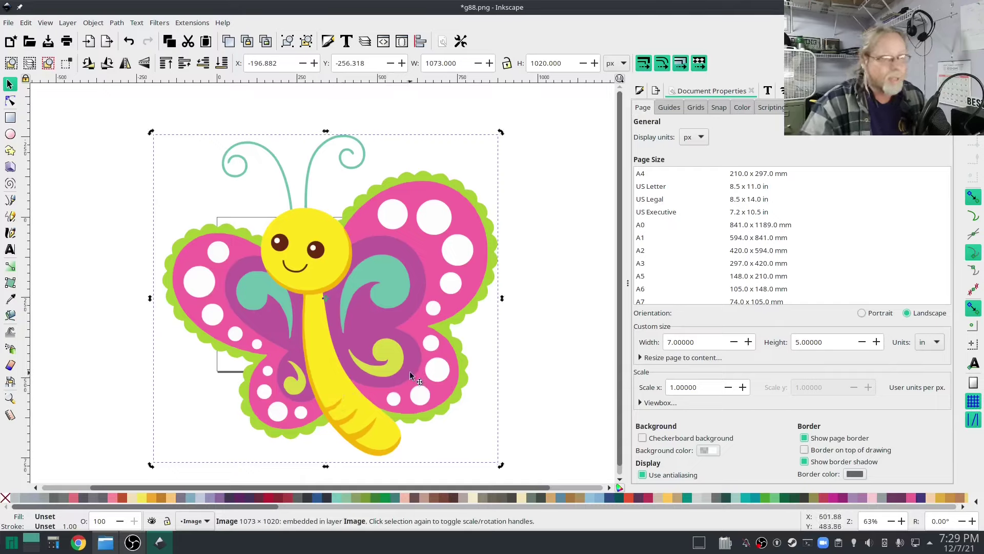
pyautogui.click(441, 406)
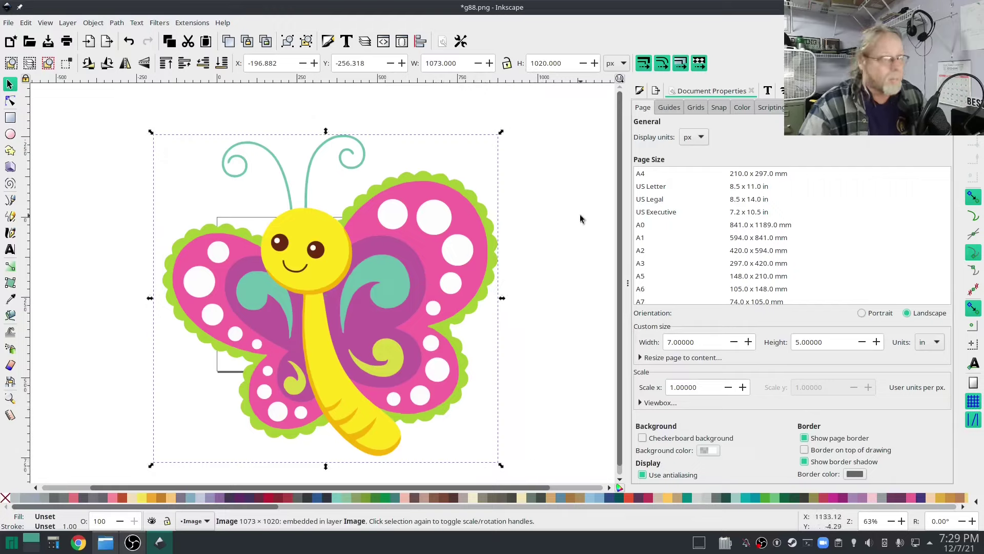
# Lock the butterfly's proportions, scale it down to about 486 by 462 px and place it within the page.
pyautogui.click(507, 63)
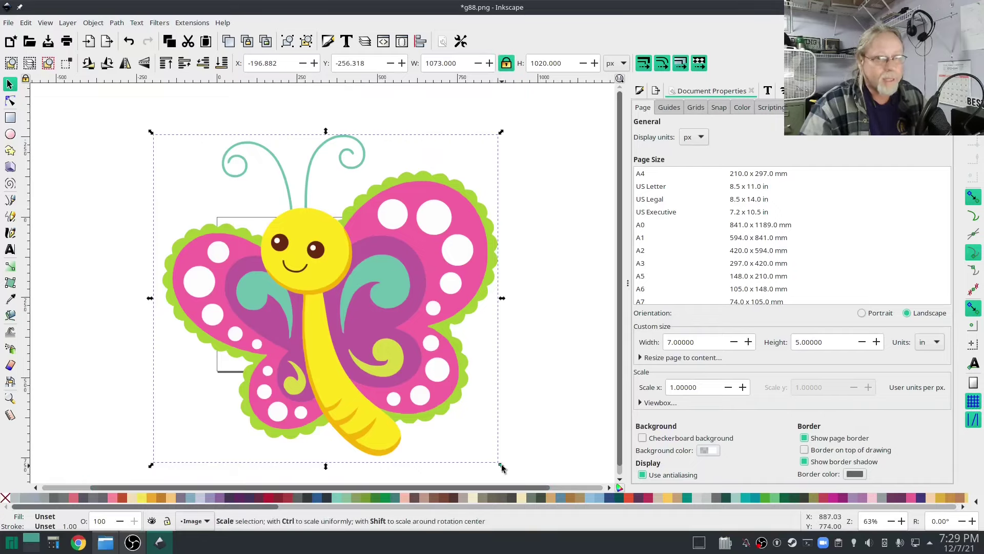
pyautogui.moveTo(502, 467); pyautogui.dragTo(298, 271)
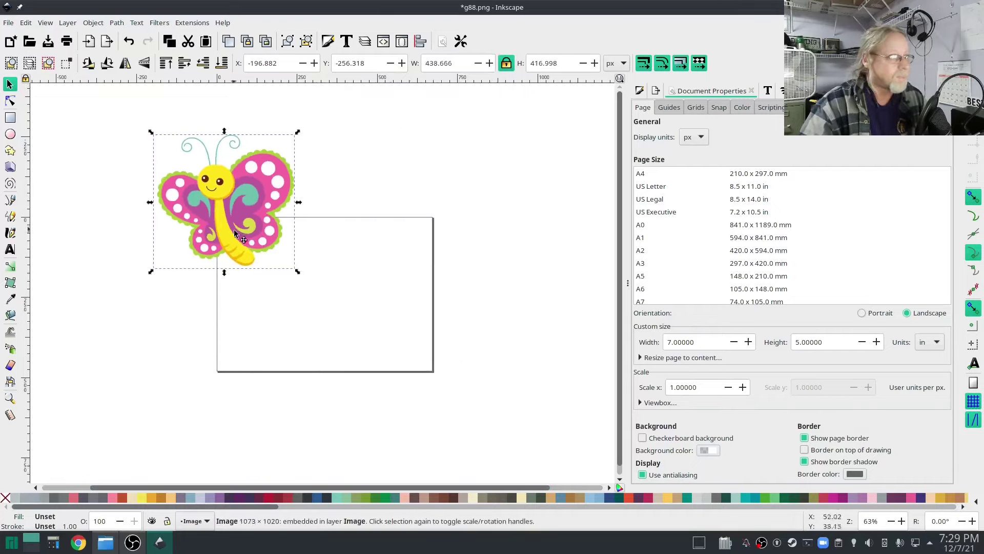
pyautogui.moveTo(234, 233); pyautogui.dragTo(308, 319)
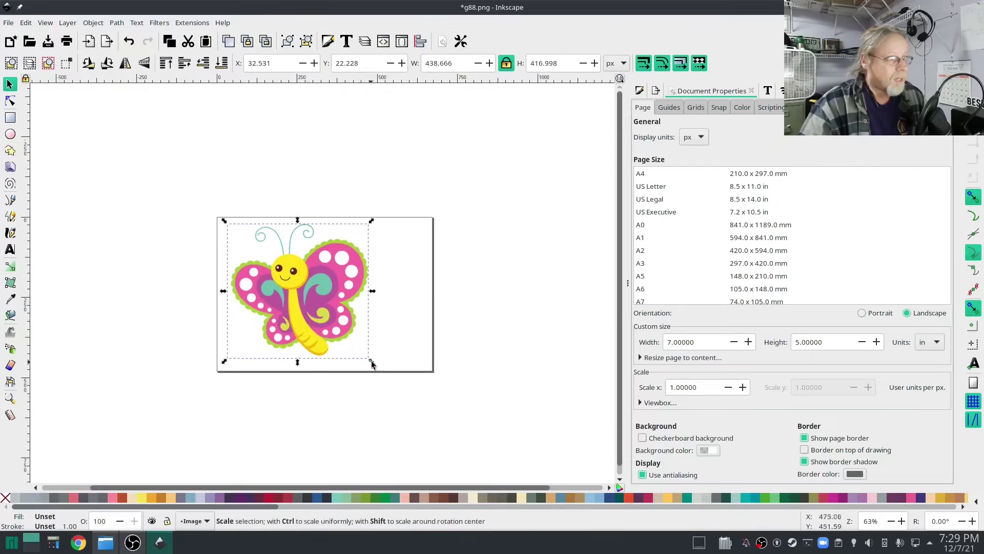
pyautogui.moveTo(373, 364); pyautogui.dragTo(389, 375)
pyautogui.moveTo(342, 334); pyautogui.dragTo(357, 328)
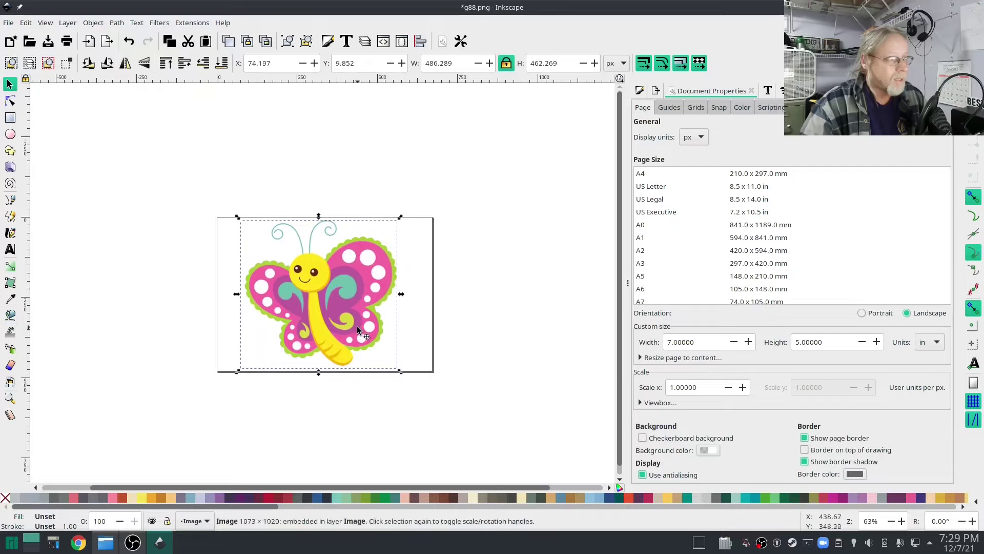
pyautogui.click(492, 330)
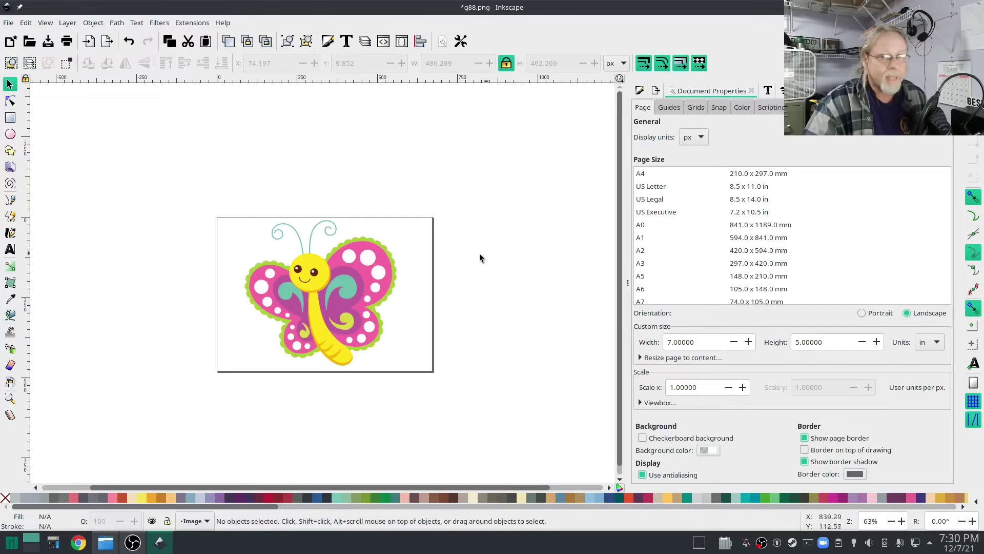
# Open Trace Bitmap for the butterfly image and preview a single-scan brightness cutoff trace.
pyautogui.click(353, 305)
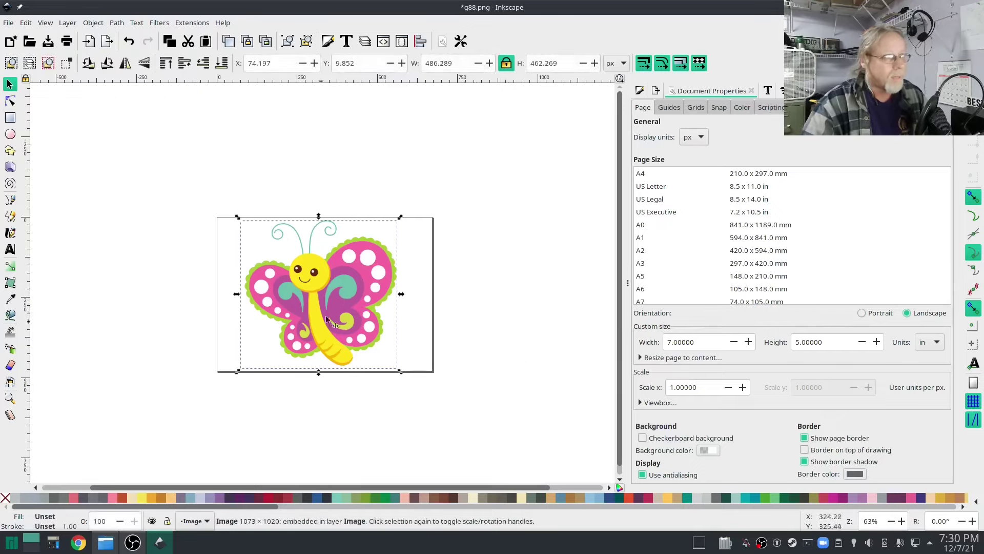
pyautogui.click(117, 22)
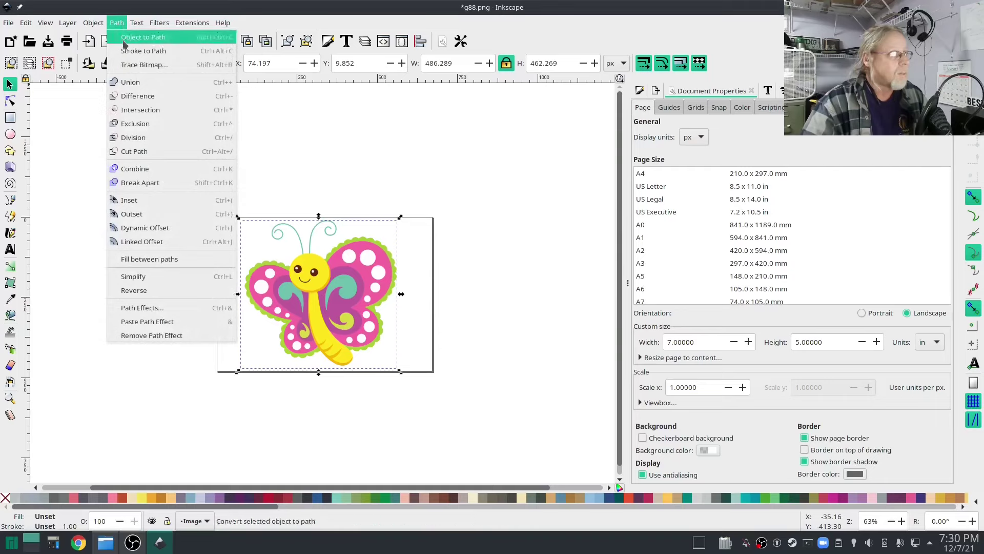
pyautogui.click(134, 65)
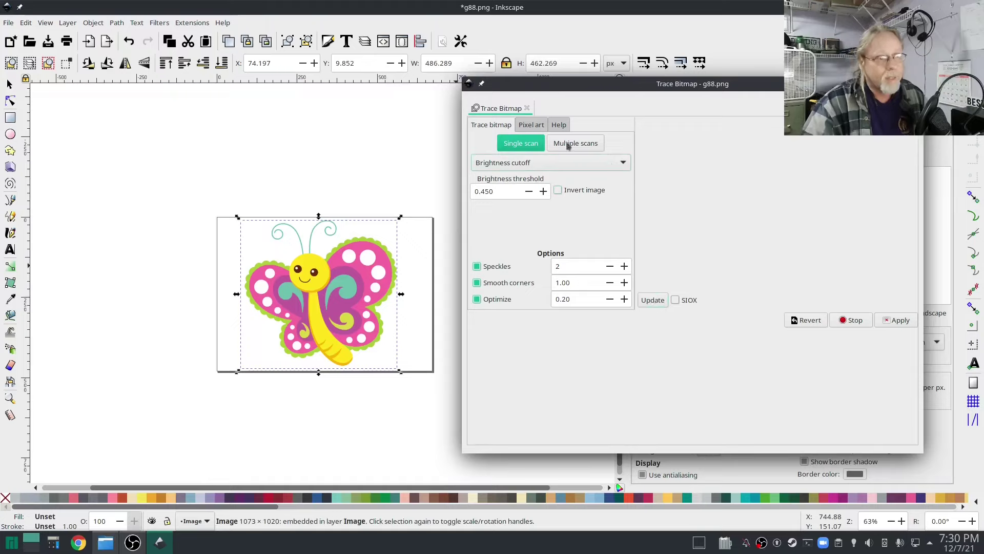
pyautogui.click(652, 301)
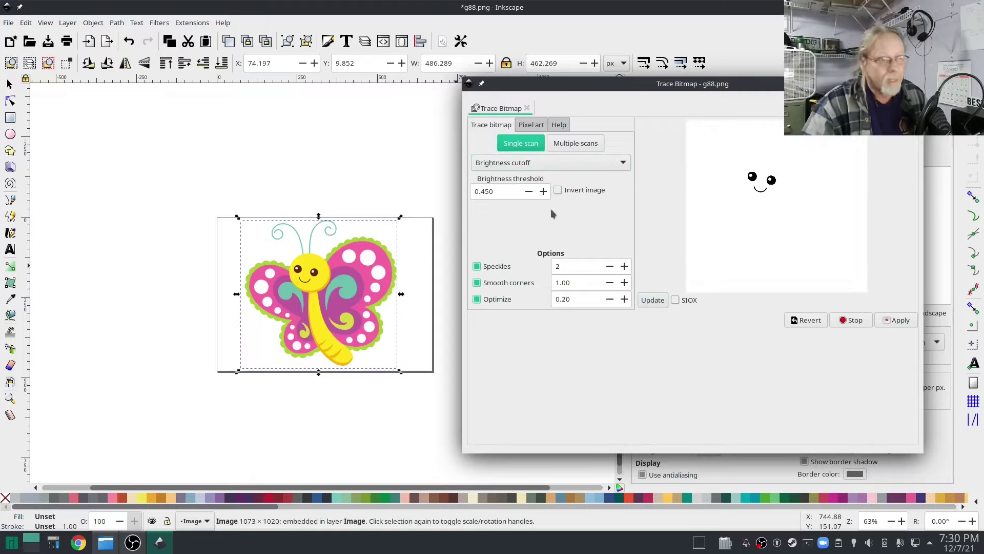
# Raise the brightness threshold of the trace to 0.530.
pyautogui.click(544, 192)
pyautogui.click(543, 191)
pyautogui.click(543, 192)
pyautogui.click(544, 191)
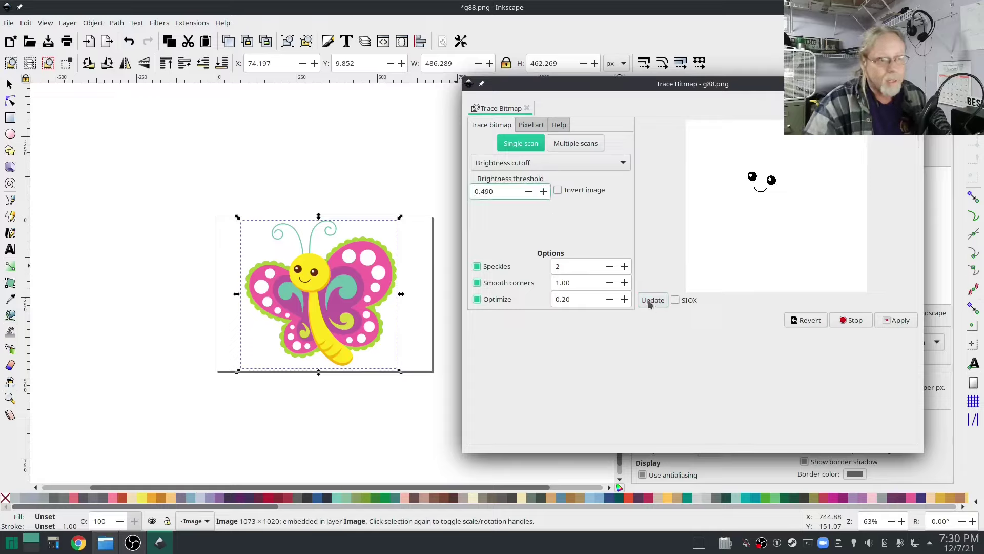
pyautogui.click(543, 192)
pyautogui.click(543, 191)
pyautogui.click(543, 191)
pyautogui.click(543, 191)
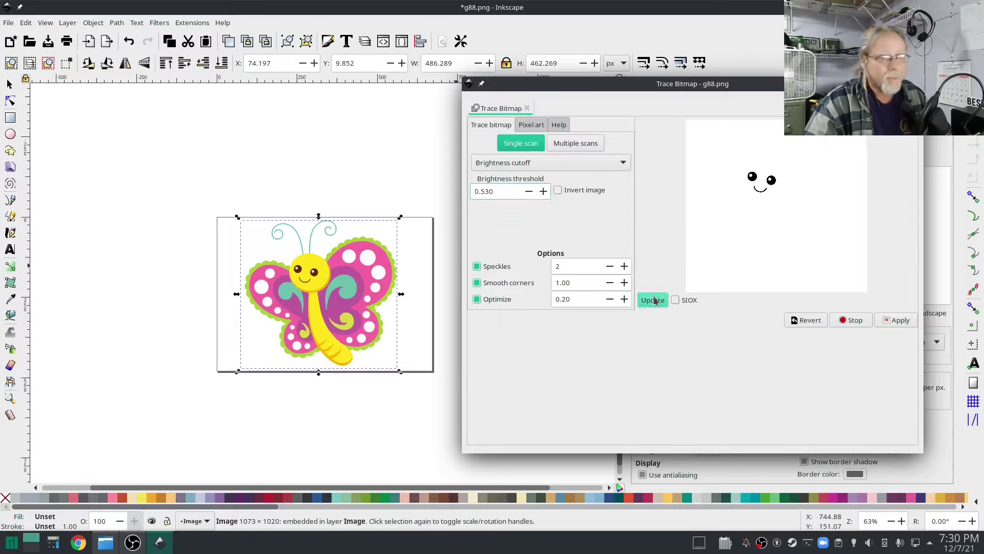
# Switch the tracing method to Edge detection and update the preview.
pyautogui.click(617, 164)
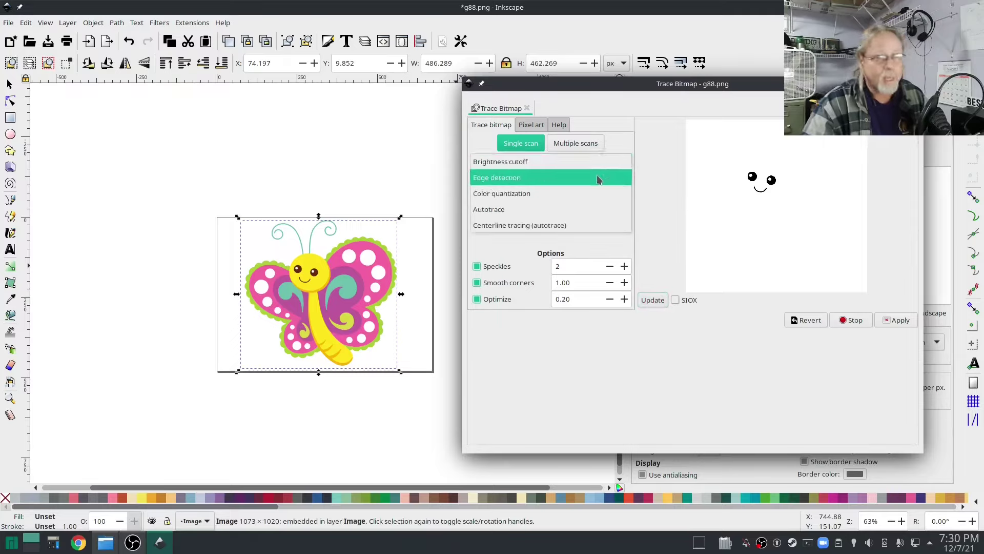
pyautogui.click(598, 178)
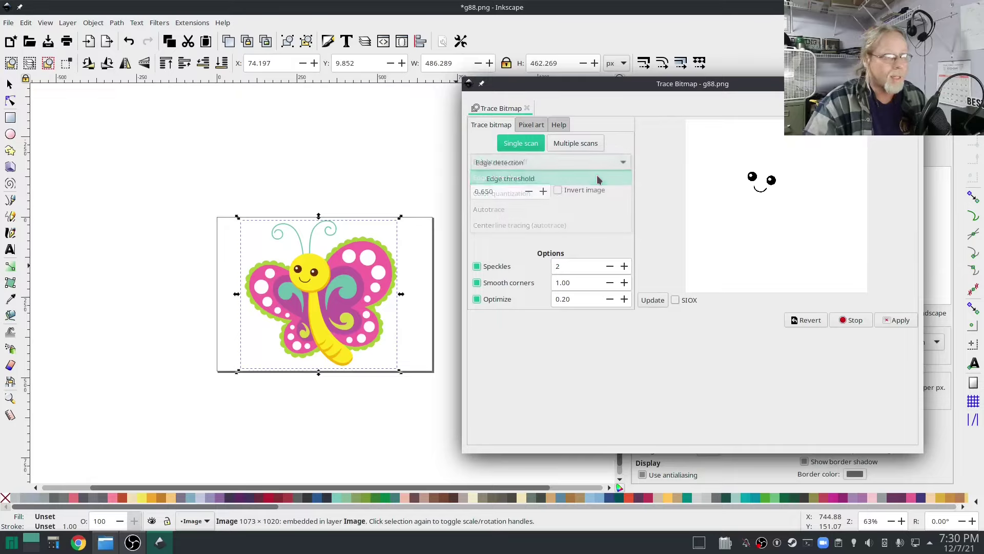
pyautogui.click(654, 301)
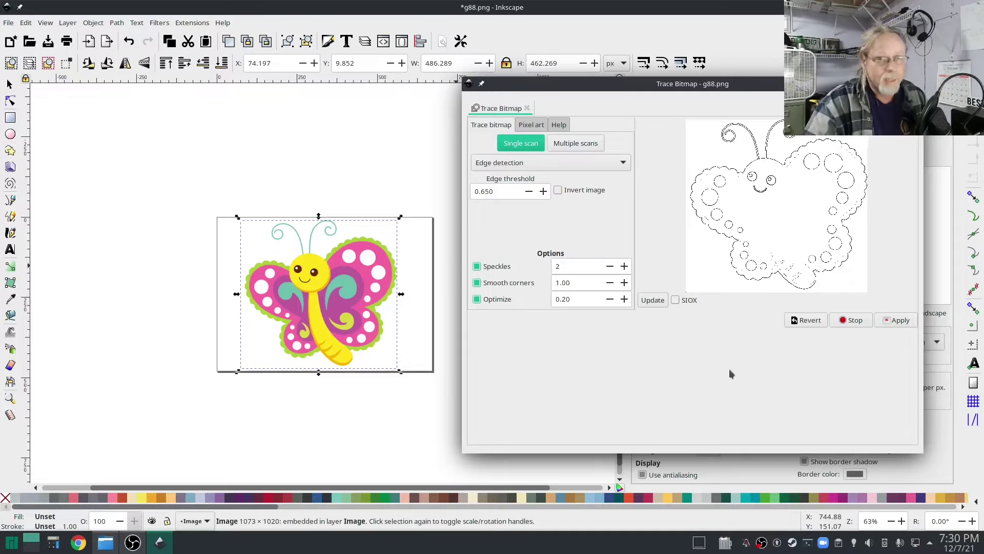
# Preview the trace with Color quantization at 8 colors and again at 18 colors.
pyautogui.click(624, 163)
pyautogui.click(611, 178)
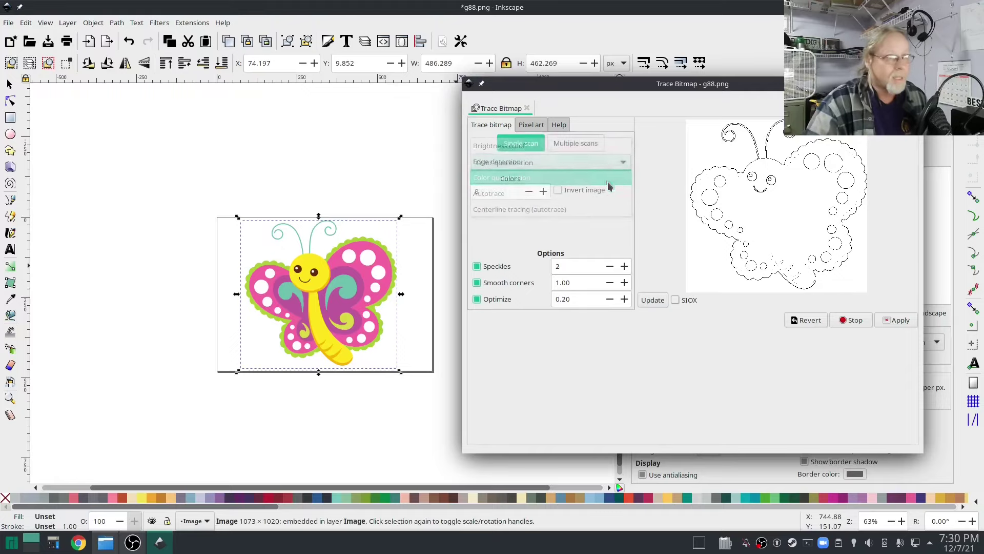
pyautogui.click(651, 300)
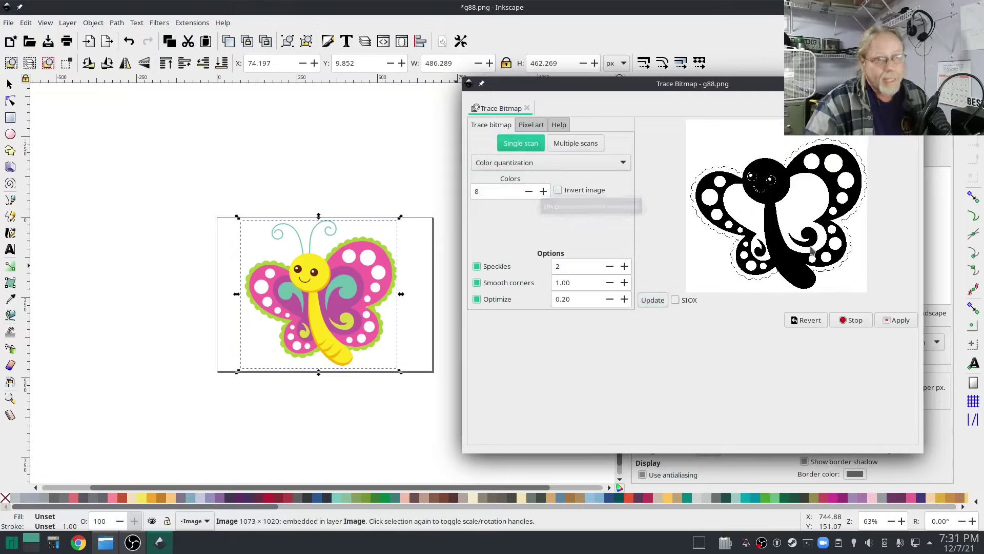
pyautogui.click(543, 191)
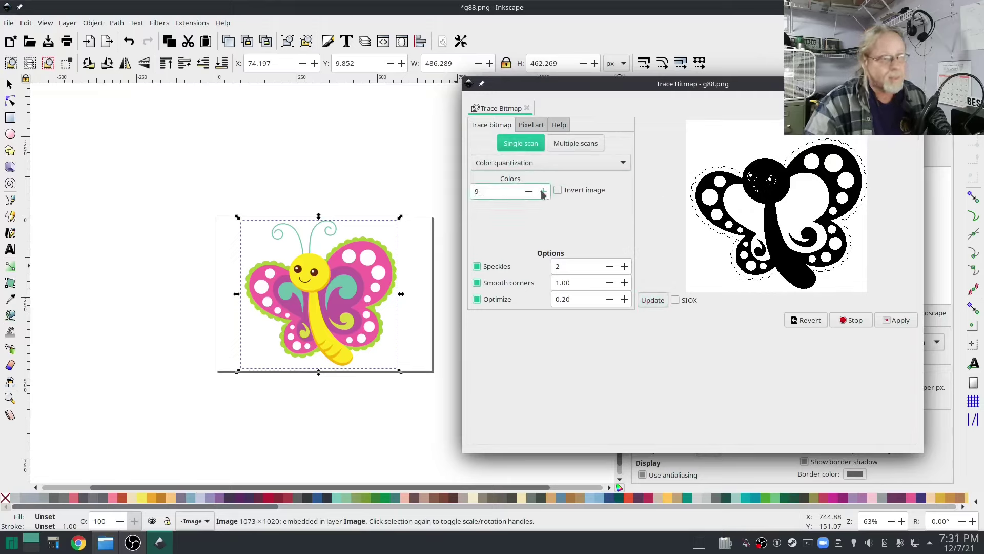
pyautogui.click(653, 301)
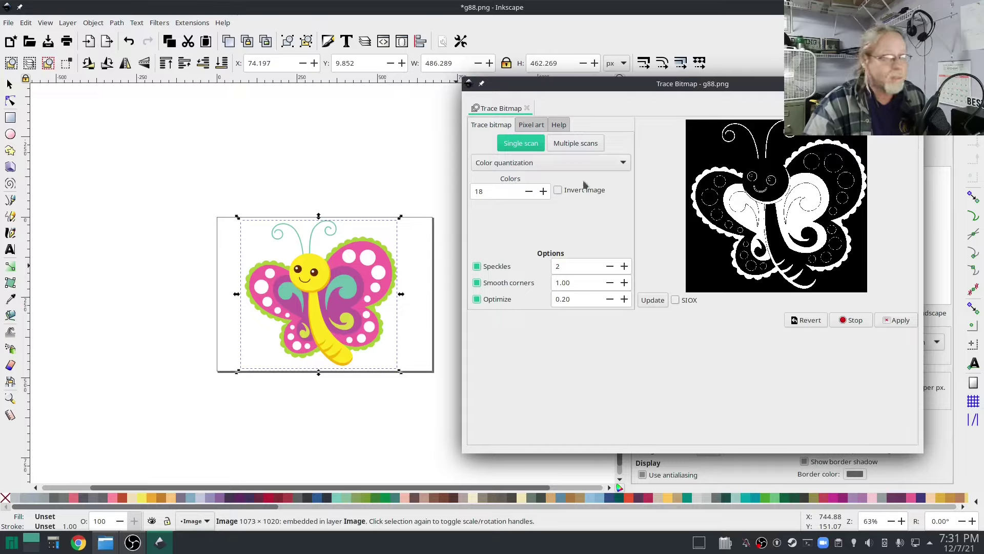
# Switch the tracing method to Autotrace and update the preview.
pyautogui.click(613, 168)
pyautogui.click(588, 178)
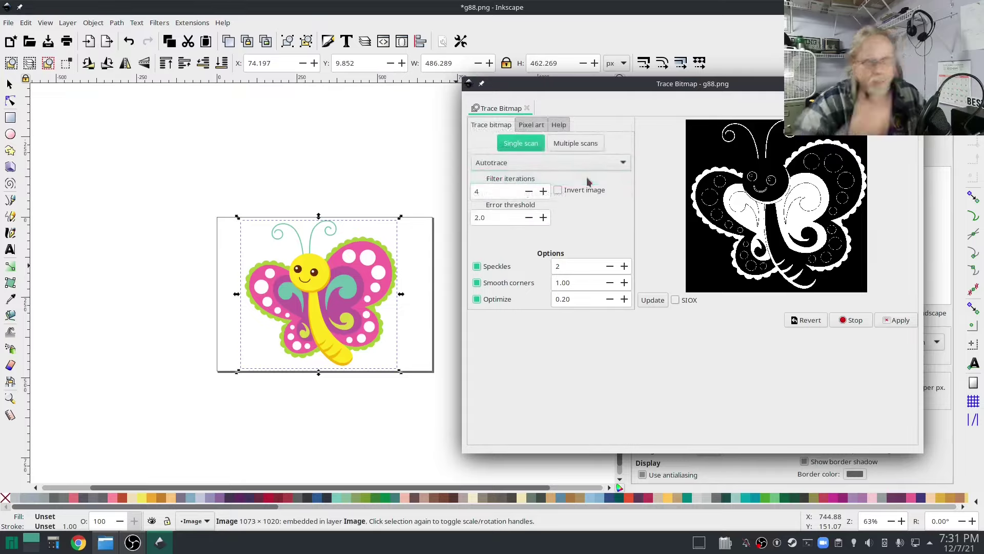
pyautogui.click(651, 303)
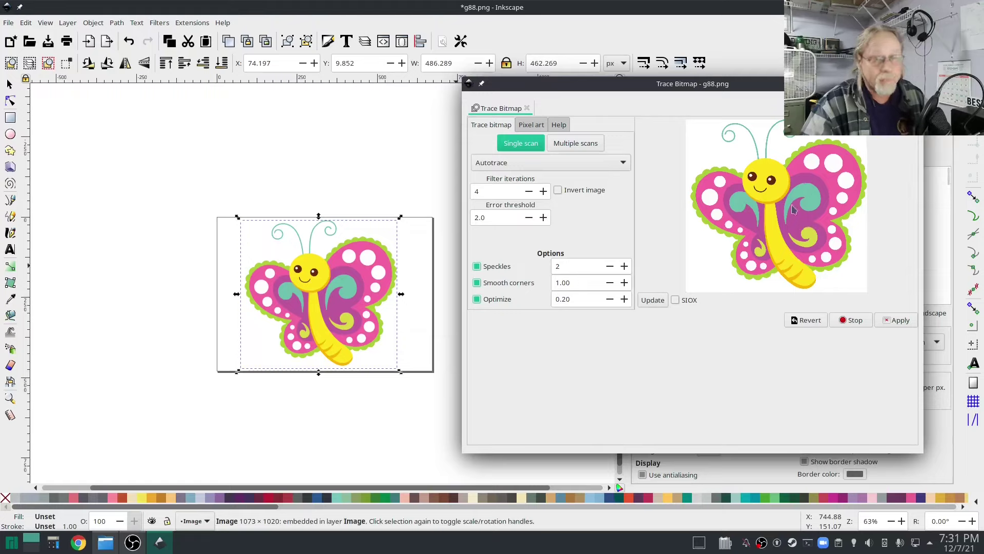
# Apply the Autotrace, move the traced shape clear of the original butterfly above the page, and delete it.
pyautogui.click(896, 319)
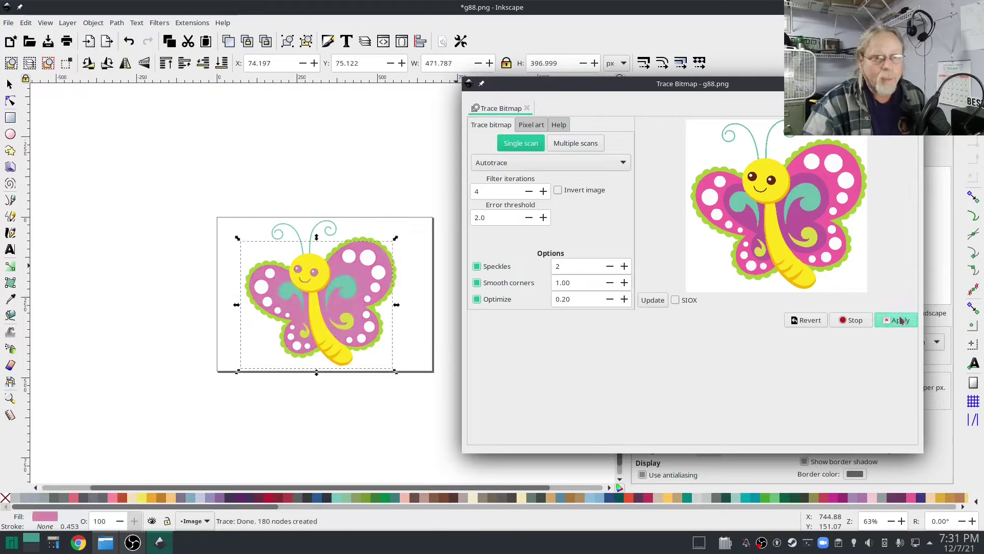
pyautogui.moveTo(362, 260); pyautogui.dragTo(354, 132)
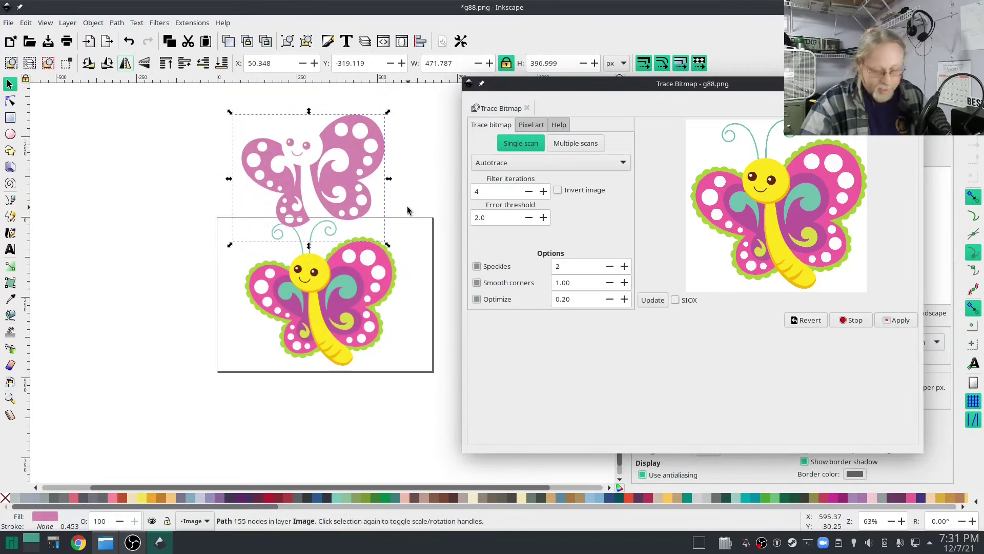
pyautogui.press('Delete')
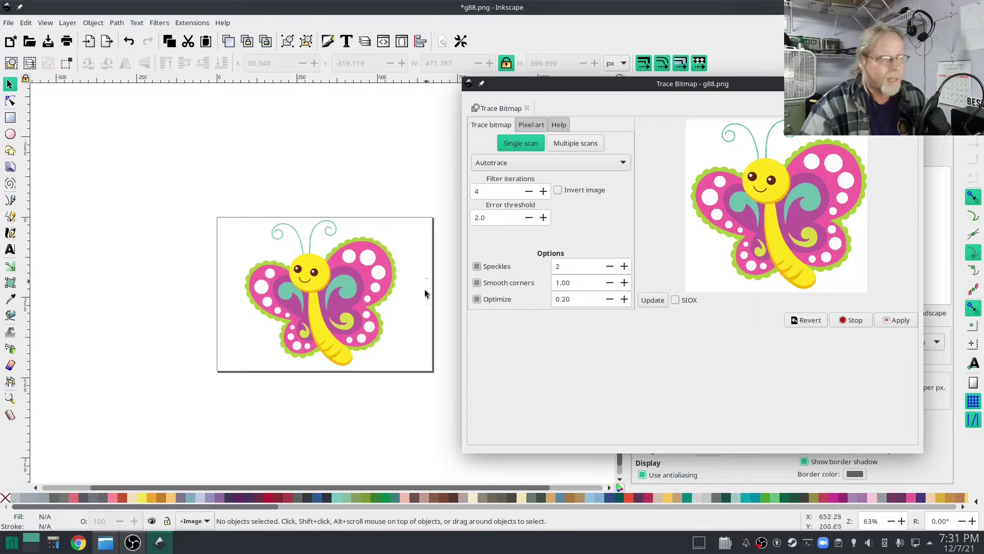
# Set the Autotrace filter iterations to 20 and trace the original butterfly image again.
pyautogui.click(337, 275)
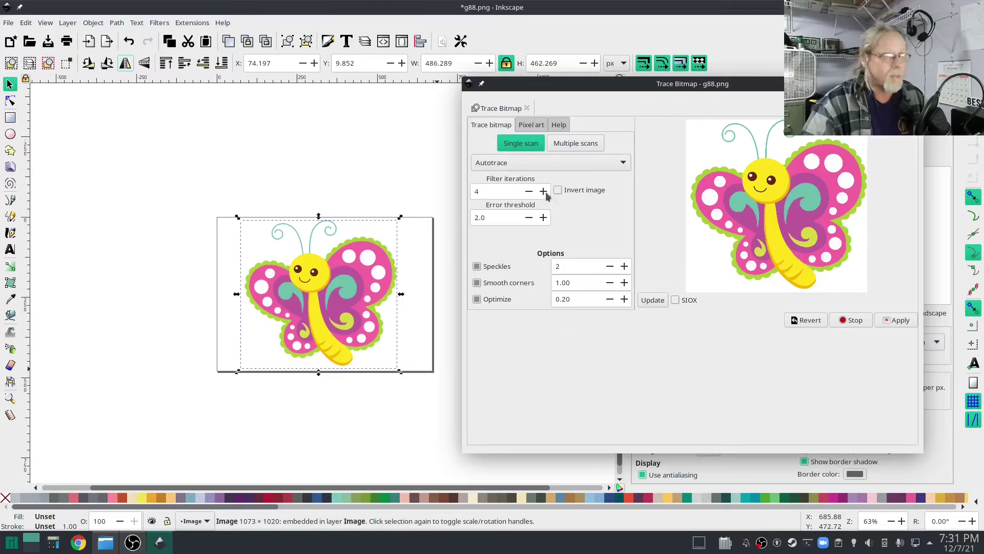
pyautogui.write('1')
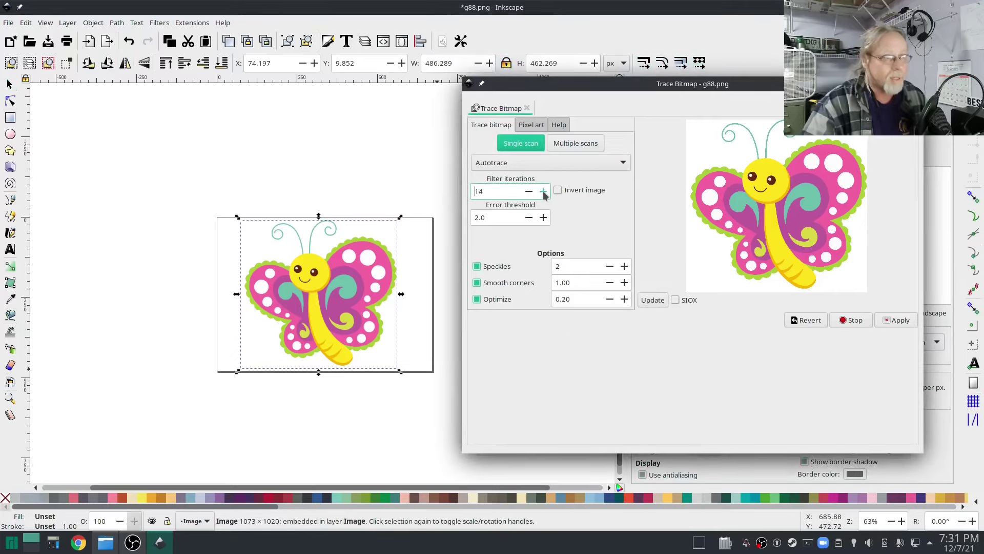
pyautogui.tripleClick(543, 192)
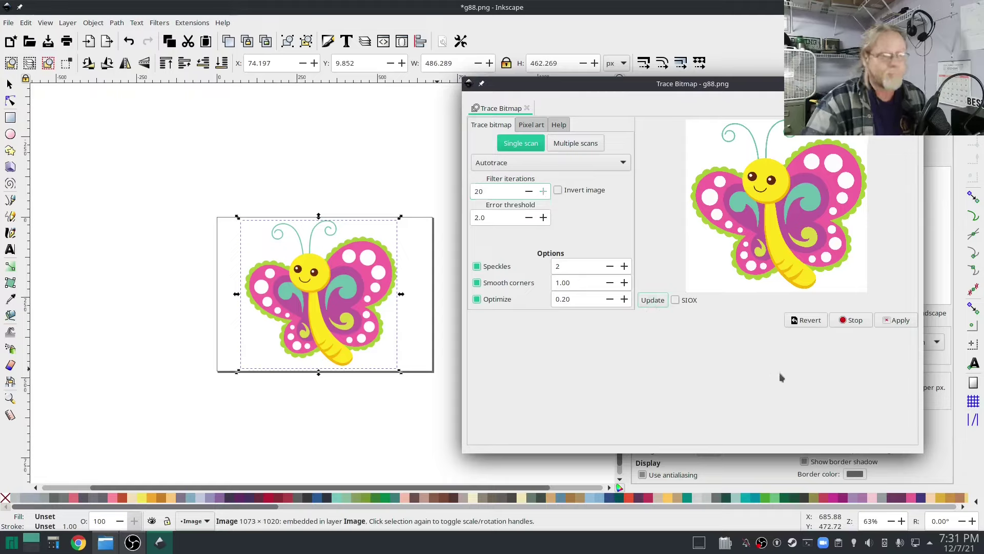
pyautogui.click(898, 320)
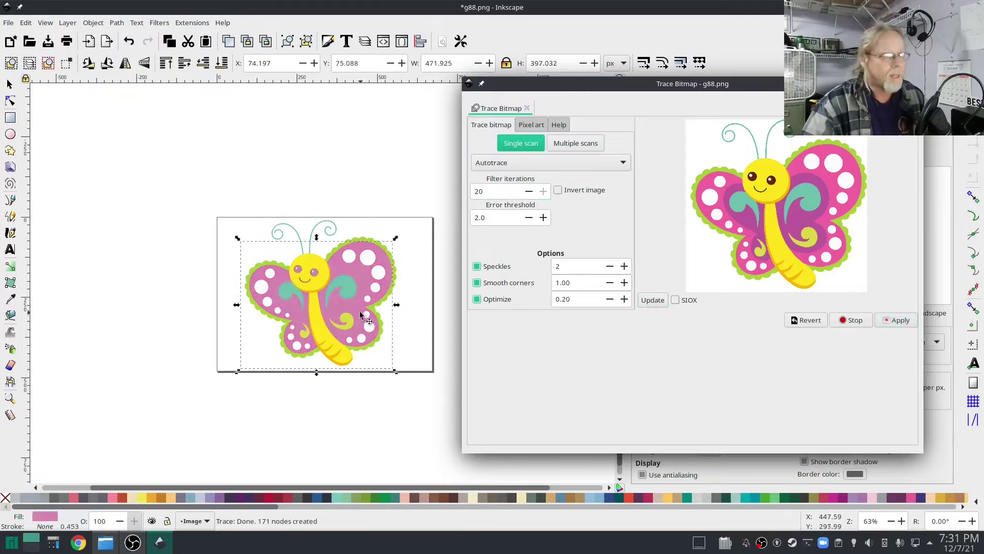
# Move the Autotrace shape clear of the original butterfly, above the page, and delete it.
pyautogui.moveTo(359, 311); pyautogui.dragTo(355, 183)
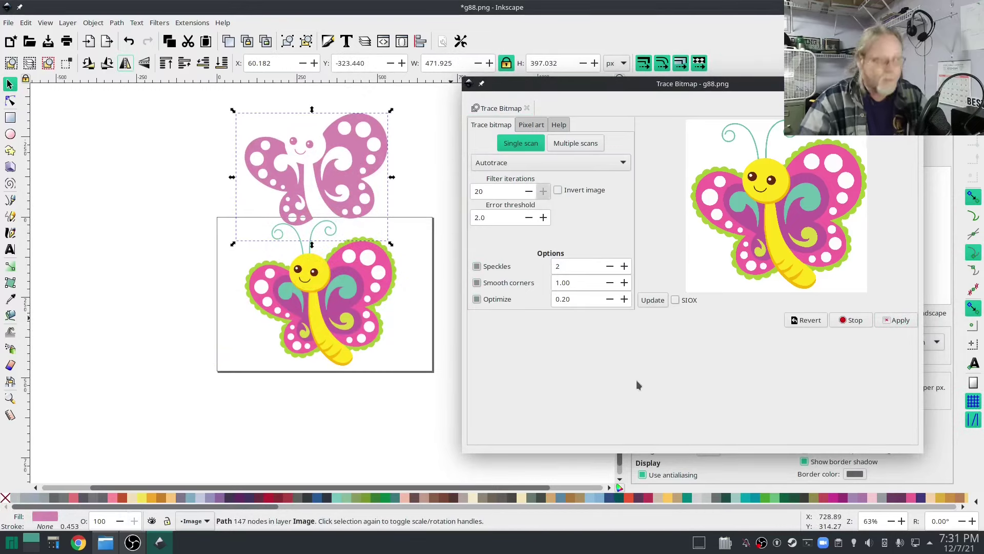
pyautogui.press('Delete')
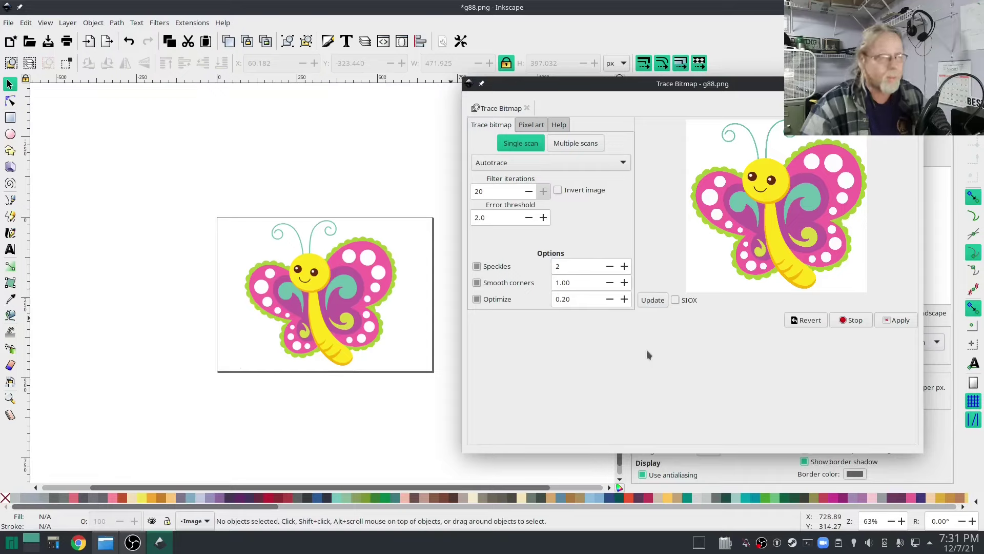
# Switch the trace to multiple scans with Brightness steps and update the preview for the original butterfly image.
pyautogui.click(583, 142)
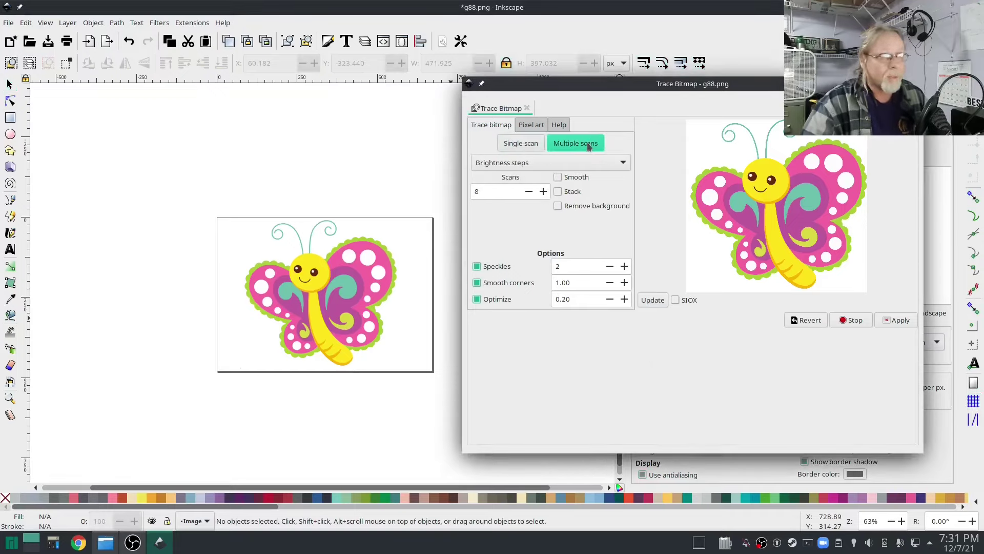
pyautogui.click(652, 301)
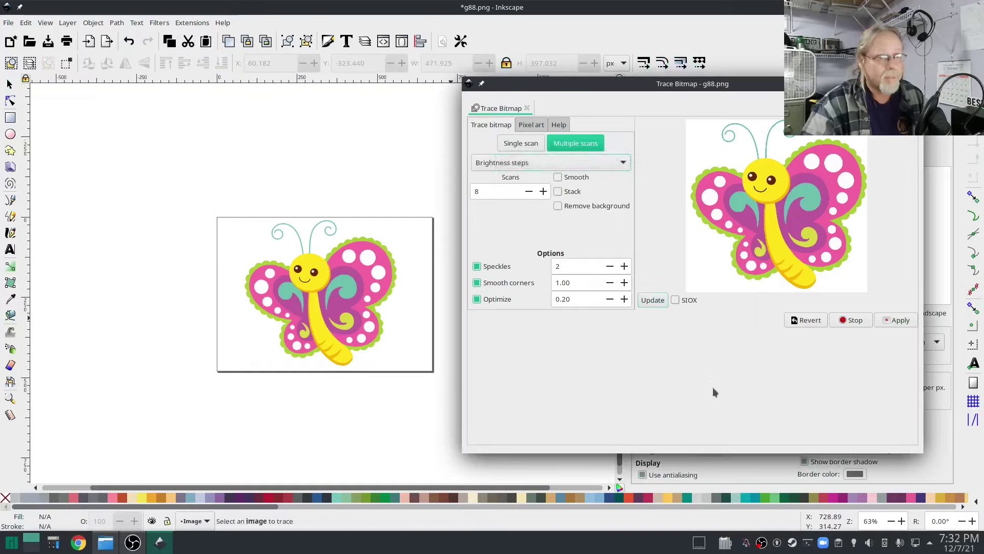
pyautogui.click(315, 327)
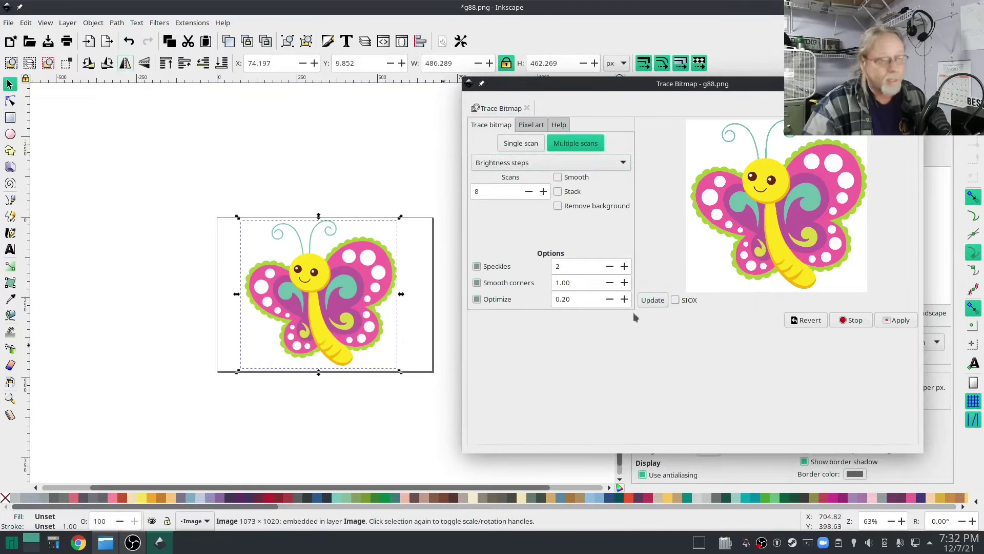
pyautogui.click(652, 300)
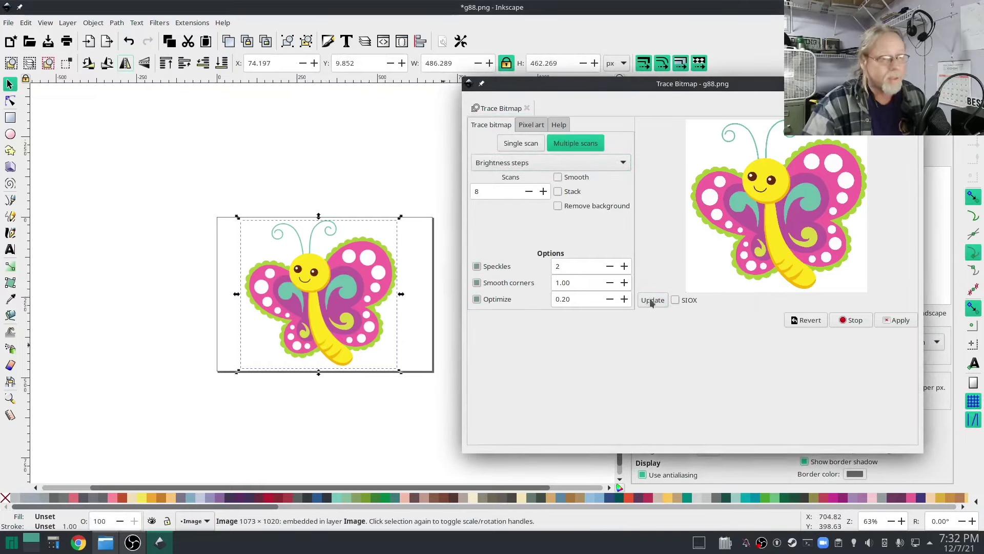
# Preview the multiple-scan trace of the butterfly with the Grays method.
pyautogui.click(619, 168)
pyautogui.click(602, 190)
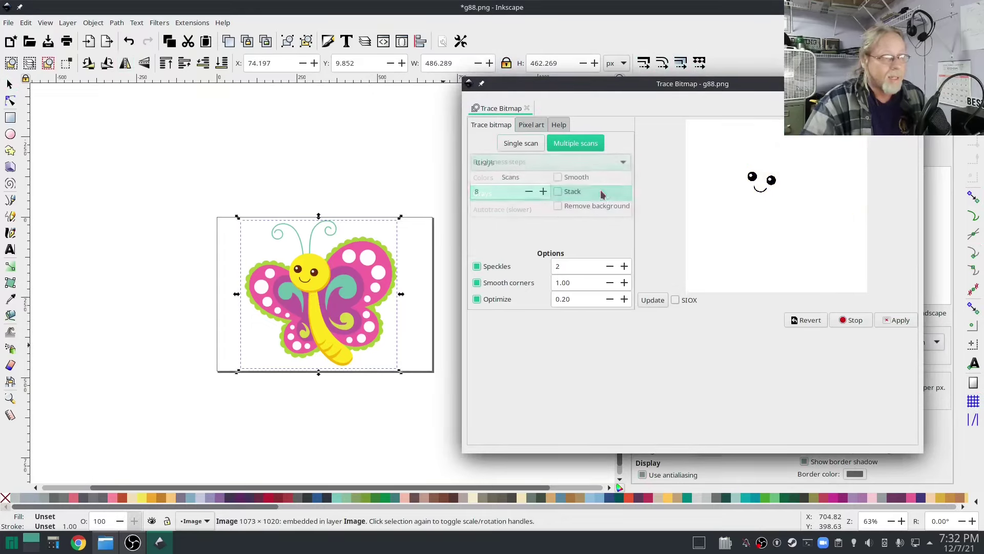
pyautogui.click(661, 302)
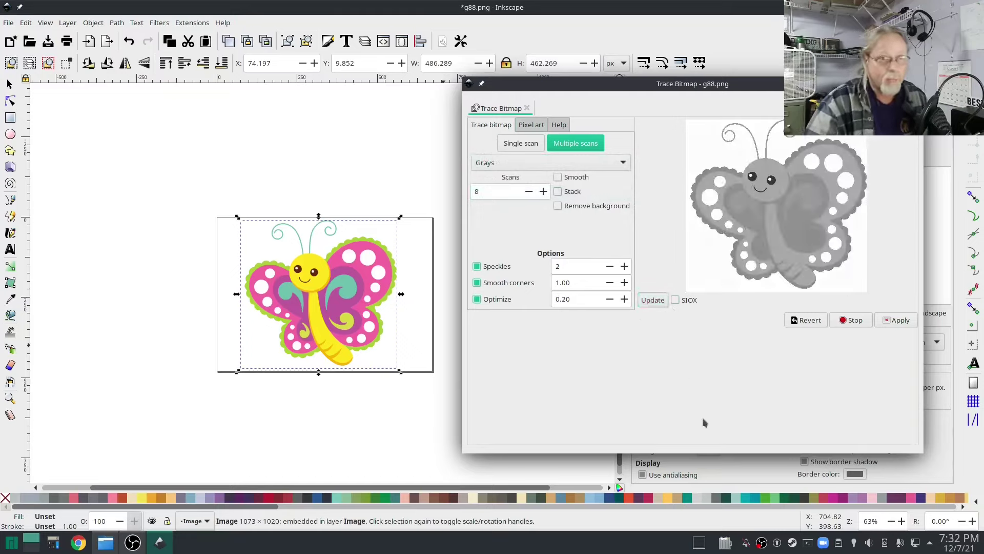
# Change the multiple-scan method to Colors, set the scans to 2 and update the preview.
pyautogui.click(617, 163)
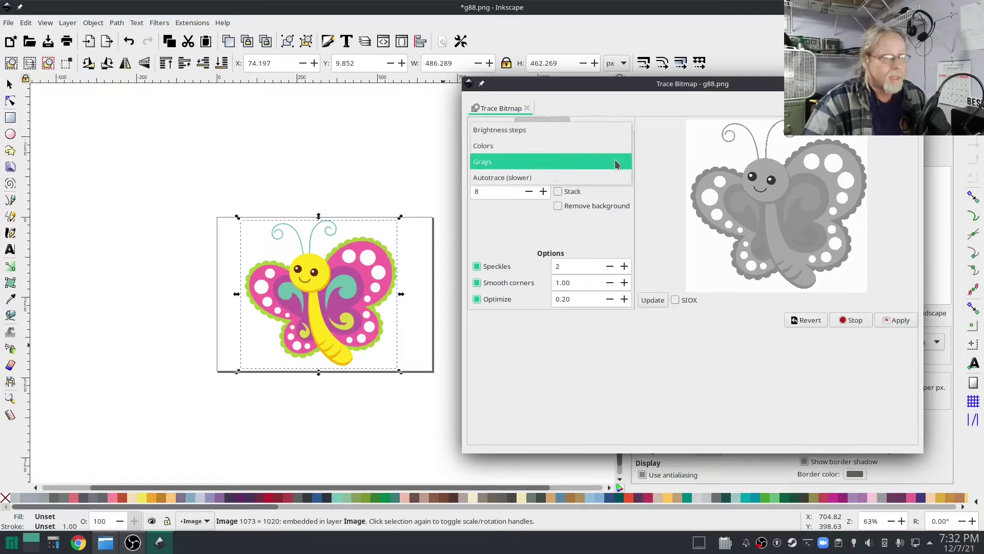
pyautogui.click(589, 146)
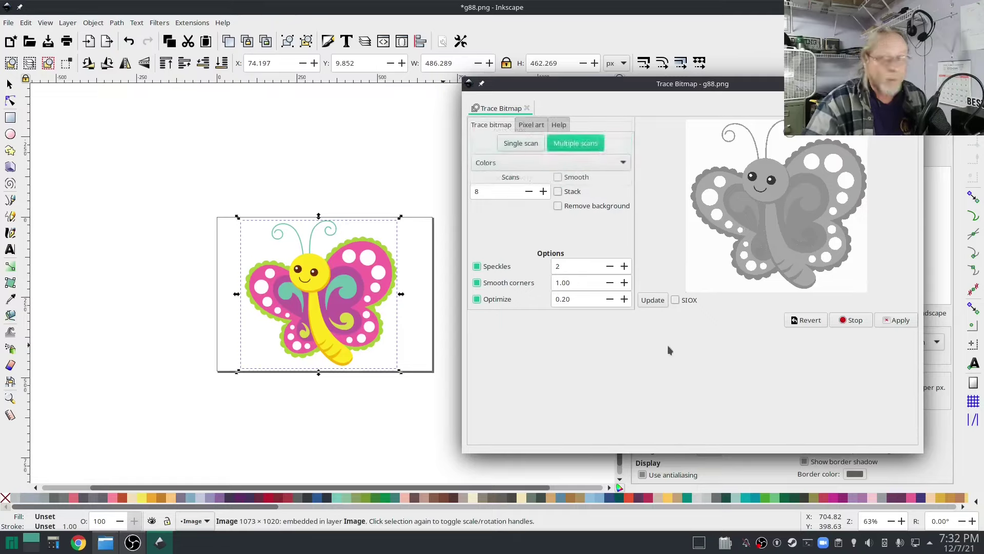
pyautogui.click(529, 192)
pyautogui.click(529, 192)
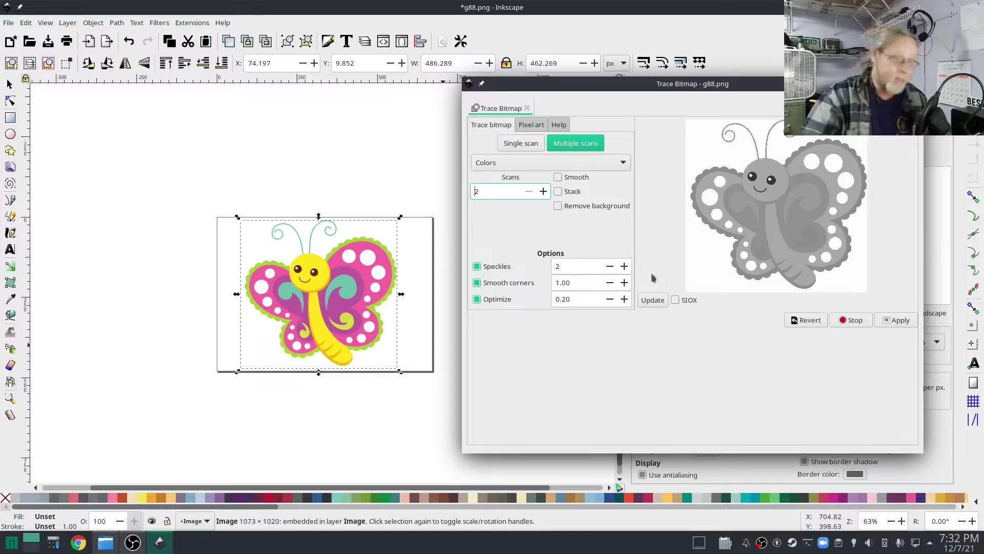
pyautogui.click(653, 300)
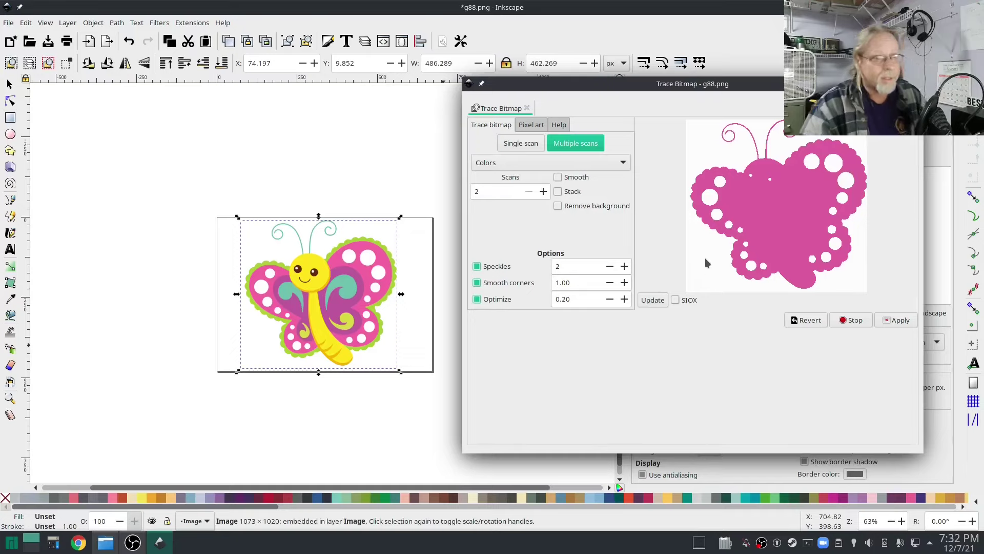
# Apply the 2-scan color trace, move it off the original butterfly, delete it and reselect the original image.
pyautogui.click(895, 321)
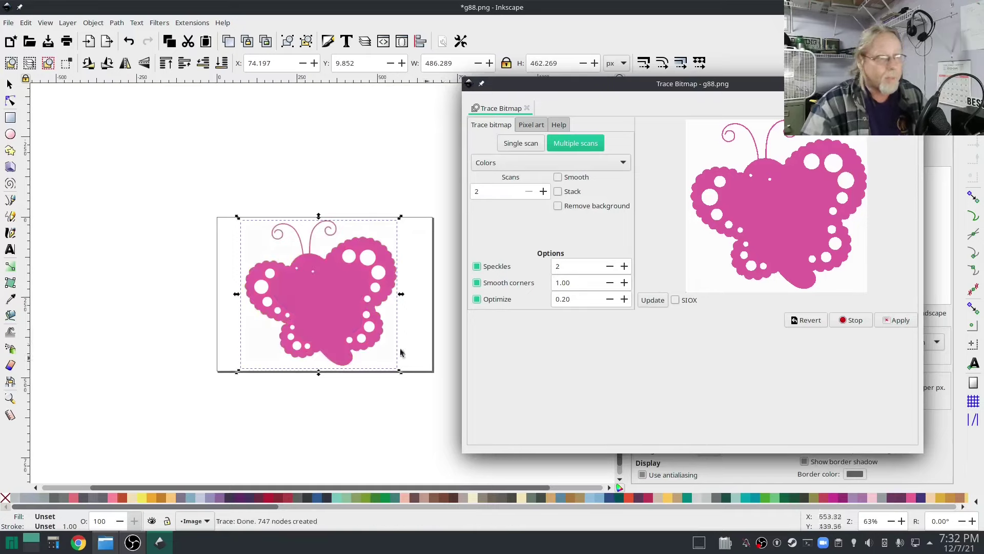
pyautogui.moveTo(359, 307); pyautogui.dragTo(350, 178)
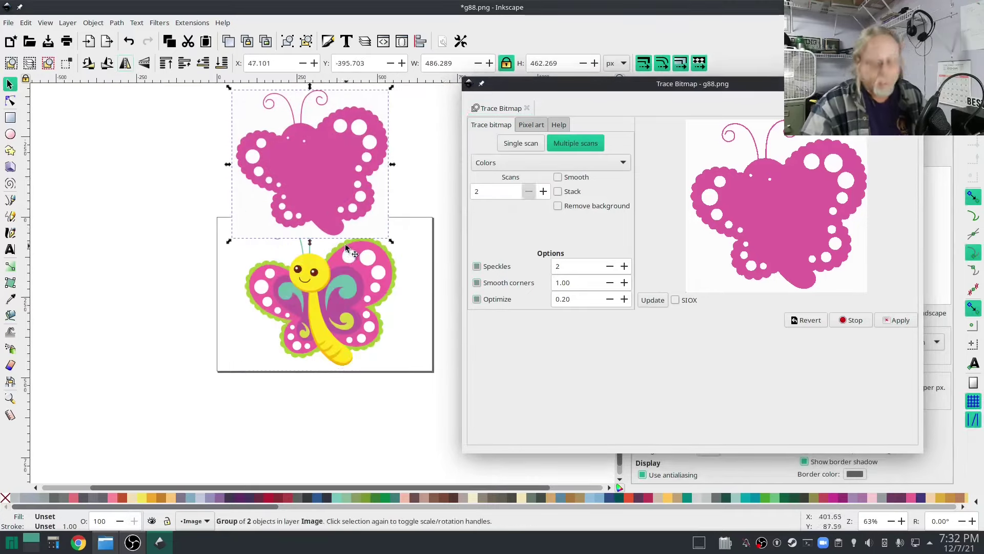
pyautogui.press('Delete')
pyautogui.click(347, 257)
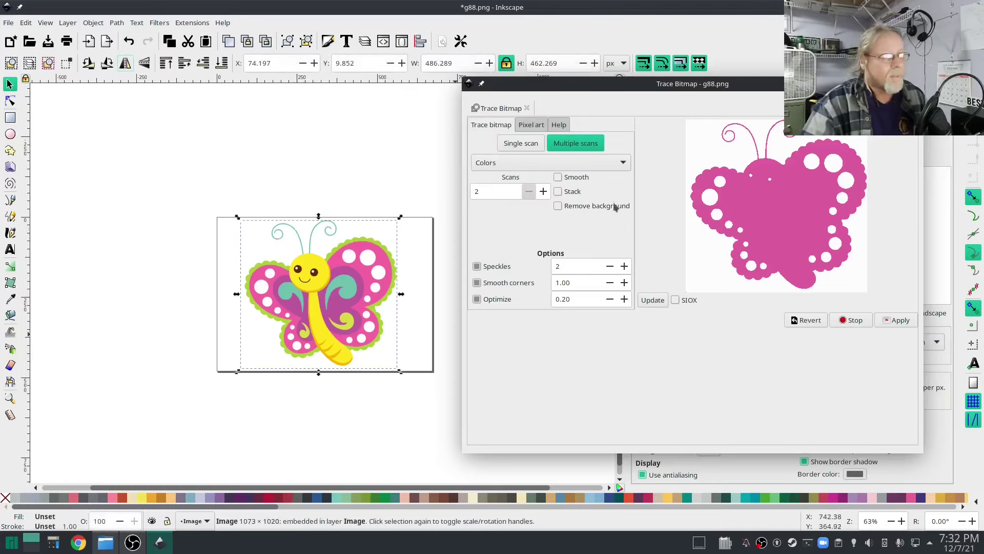
# Trace the butterfly with 3 color scans, move the result above the page, and undo both the move and the trace.
pyautogui.click(543, 193)
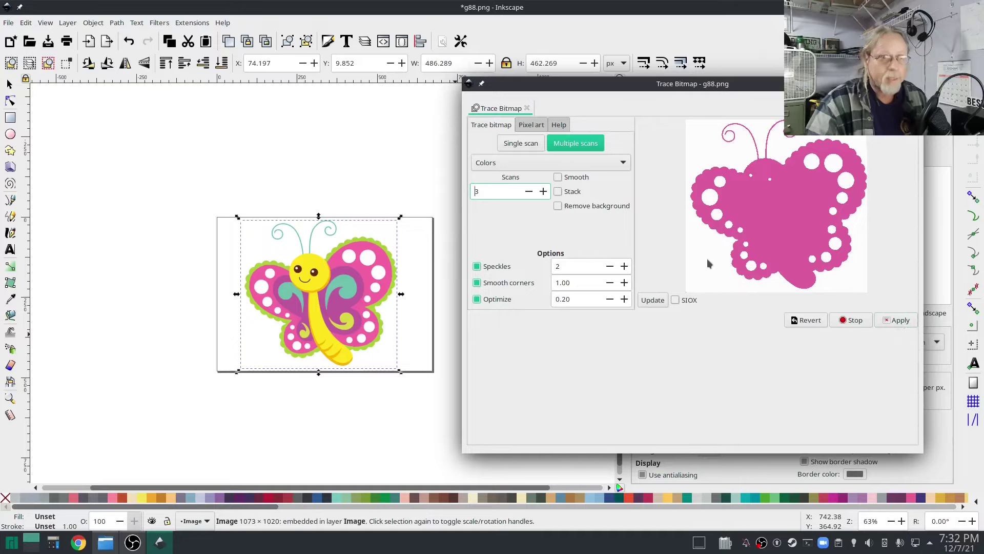
pyautogui.click(898, 320)
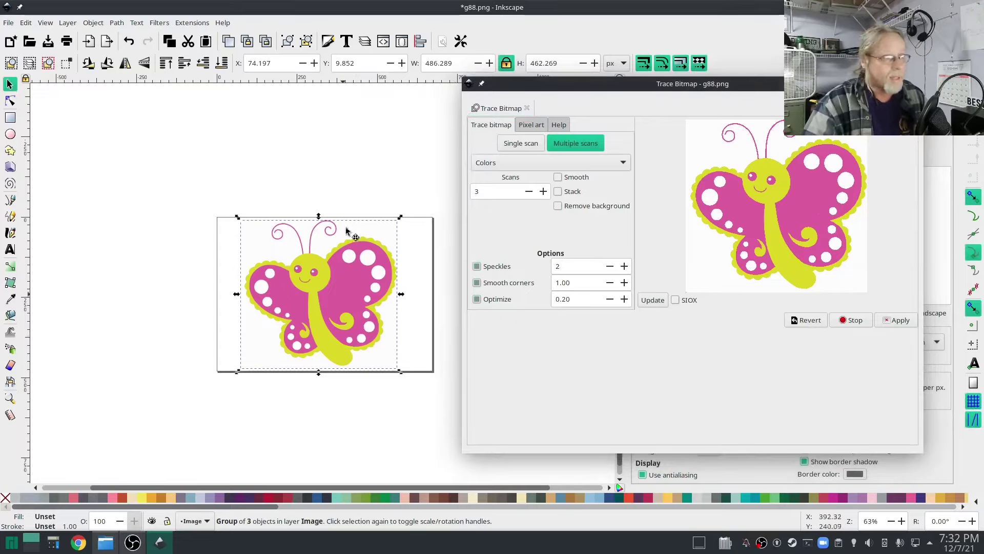
pyautogui.moveTo(347, 243); pyautogui.dragTo(344, 137)
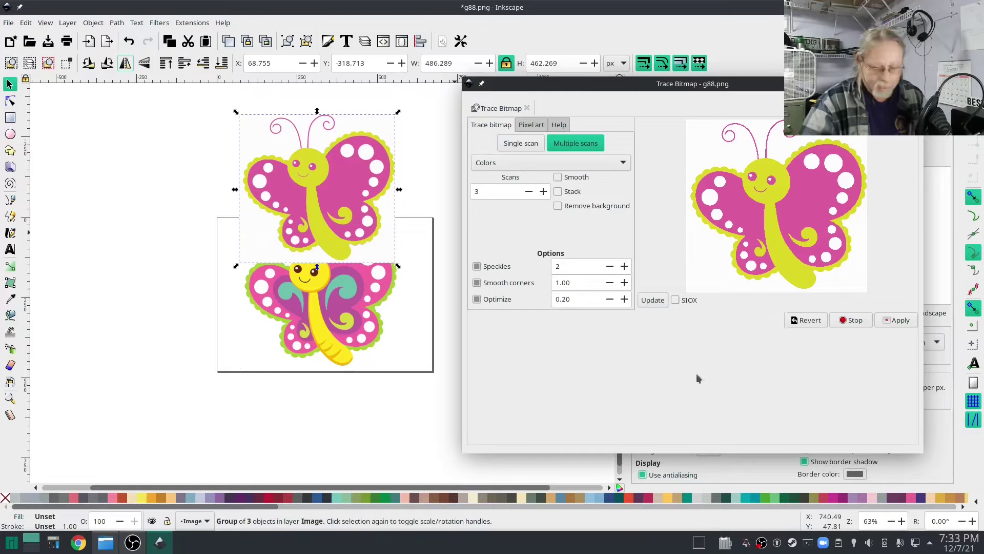
pyautogui.hotkey('ctrl', 'z')
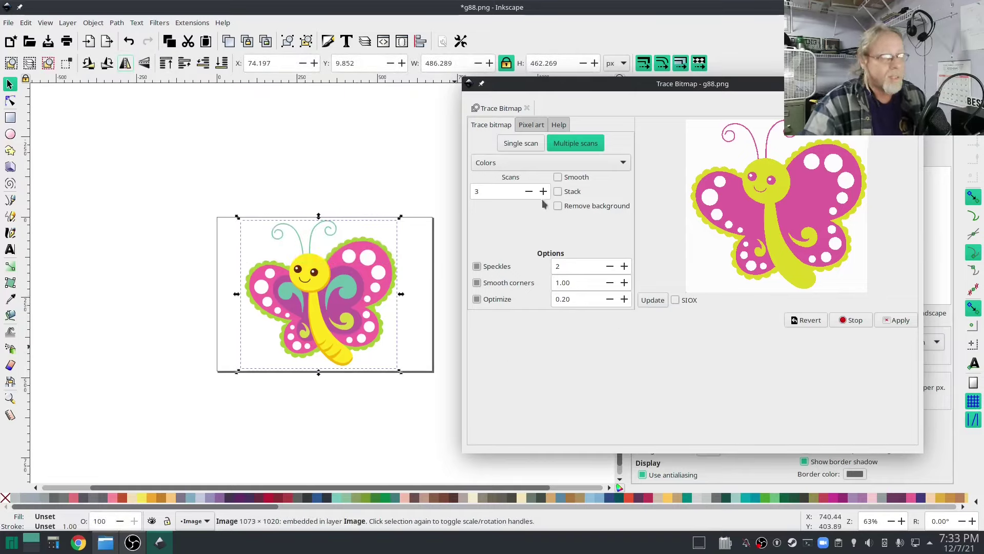
# Raise the color scans one at a time from 4 to 8, updating the preview at each count.
pyautogui.click(543, 191)
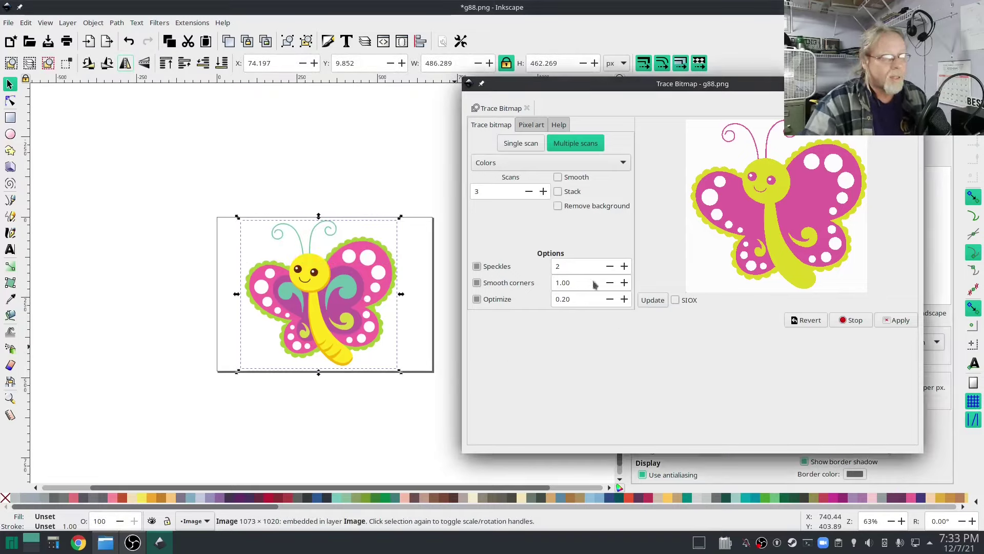
pyautogui.click(652, 300)
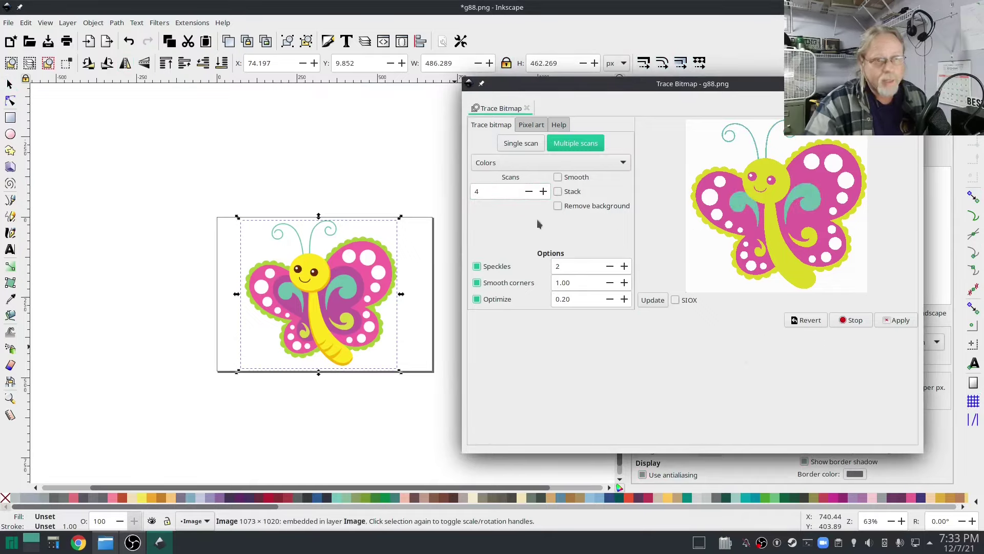
pyautogui.click(544, 191)
pyautogui.click(650, 302)
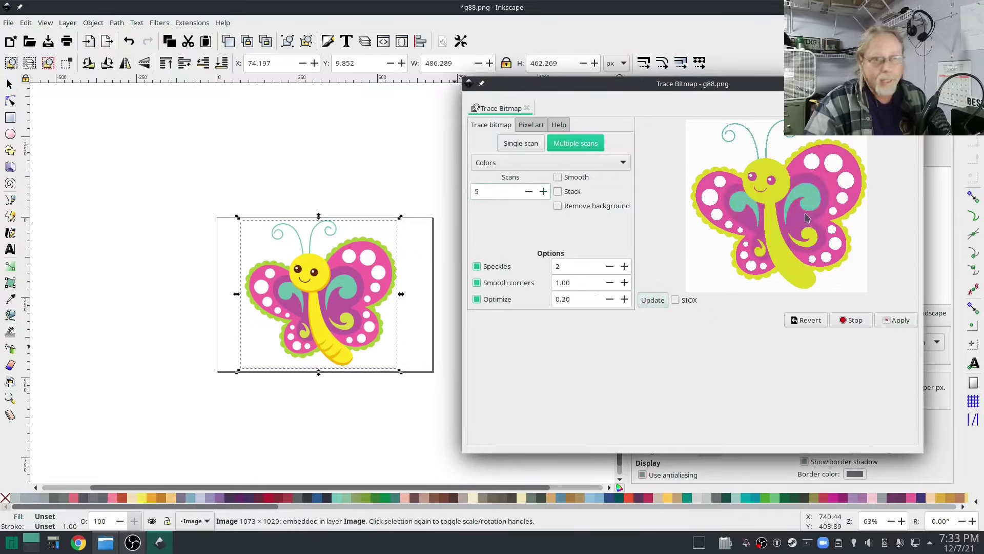
pyautogui.click(544, 191)
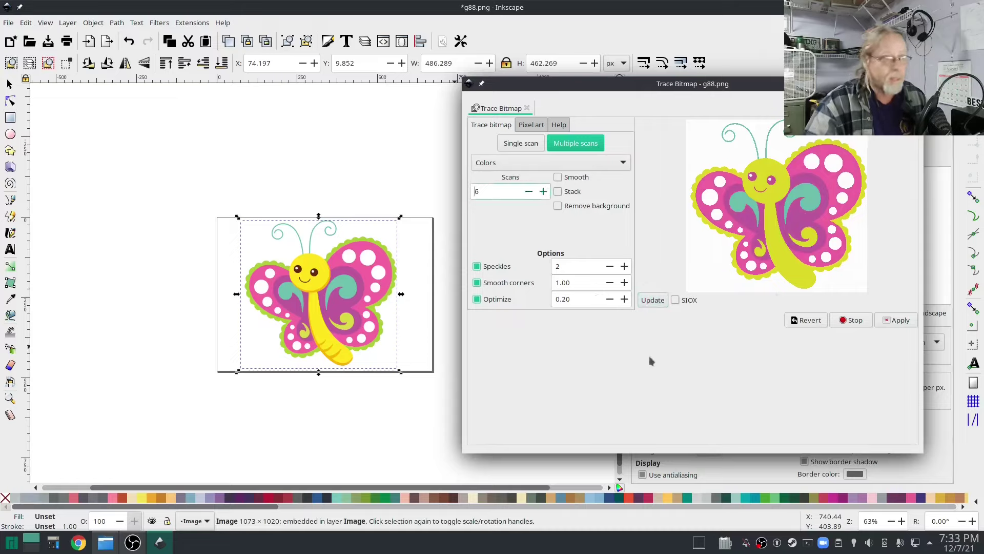
pyautogui.click(650, 302)
pyautogui.click(544, 191)
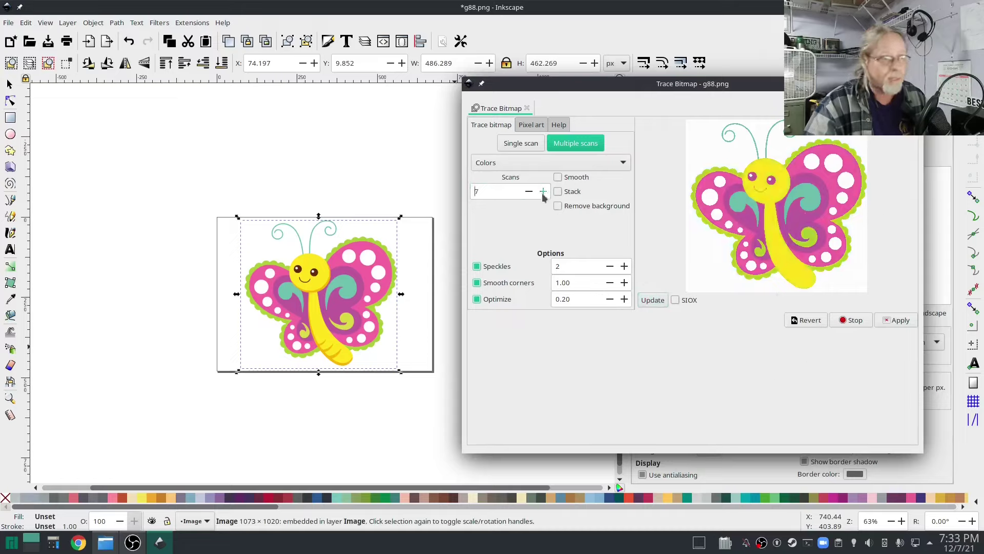
pyautogui.click(653, 301)
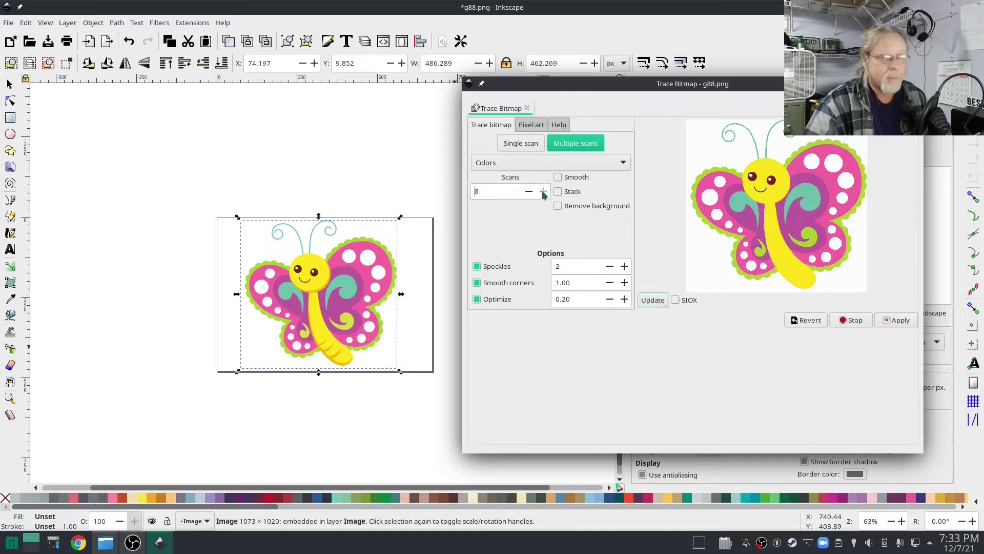
pyautogui.click(651, 302)
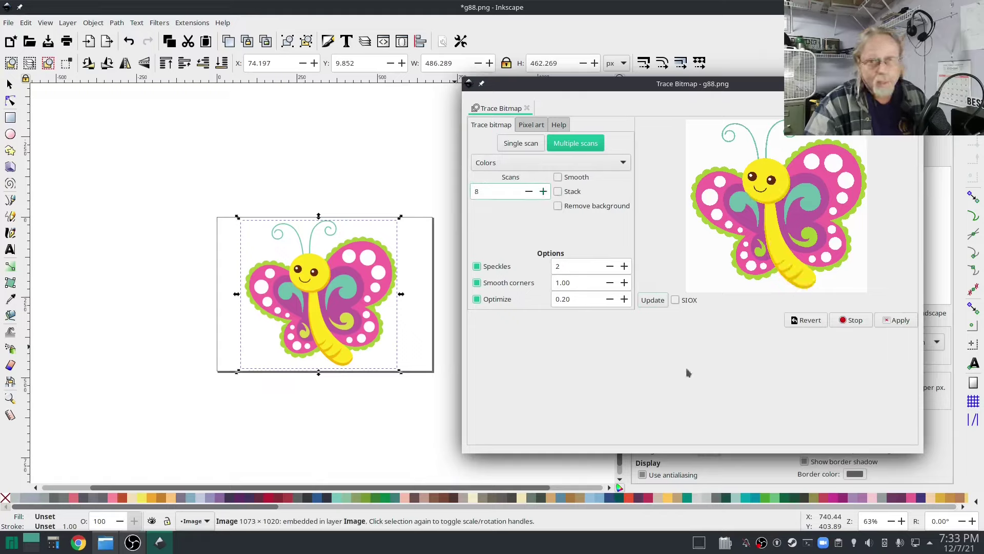
# Compare the previews at 9 and 10 color scans, and apply the trace with 9 scans.
pyautogui.click(543, 191)
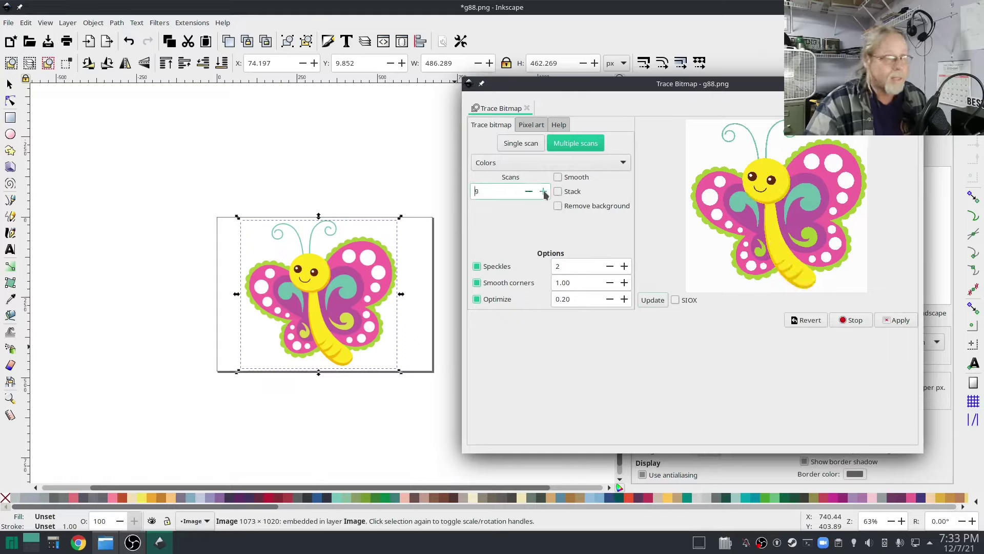
pyautogui.click(650, 303)
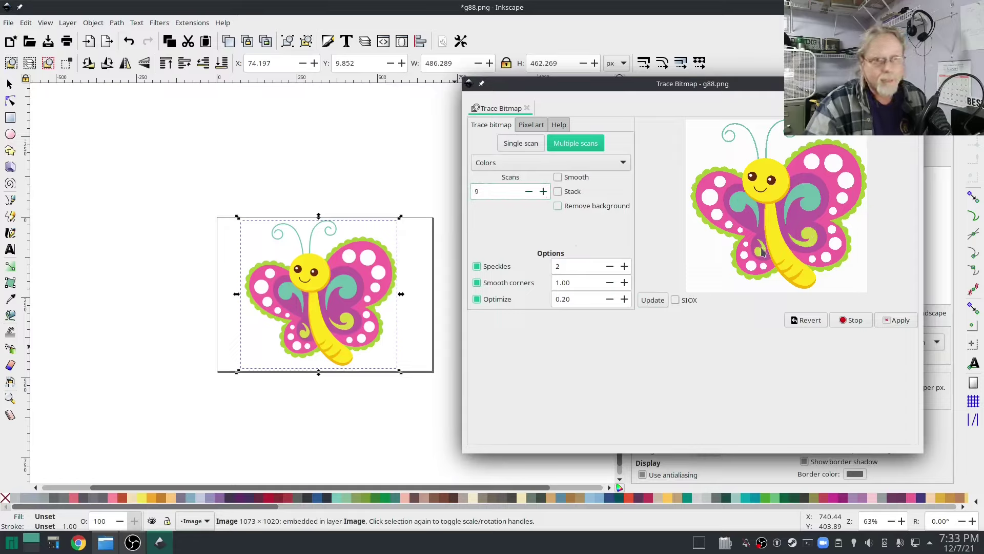
pyautogui.click(543, 192)
pyautogui.click(651, 301)
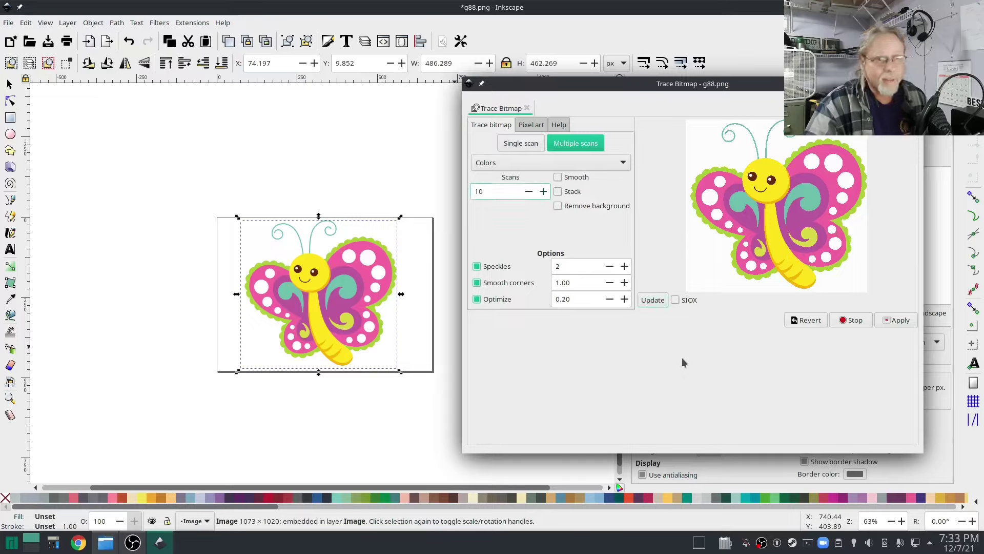
pyautogui.click(529, 192)
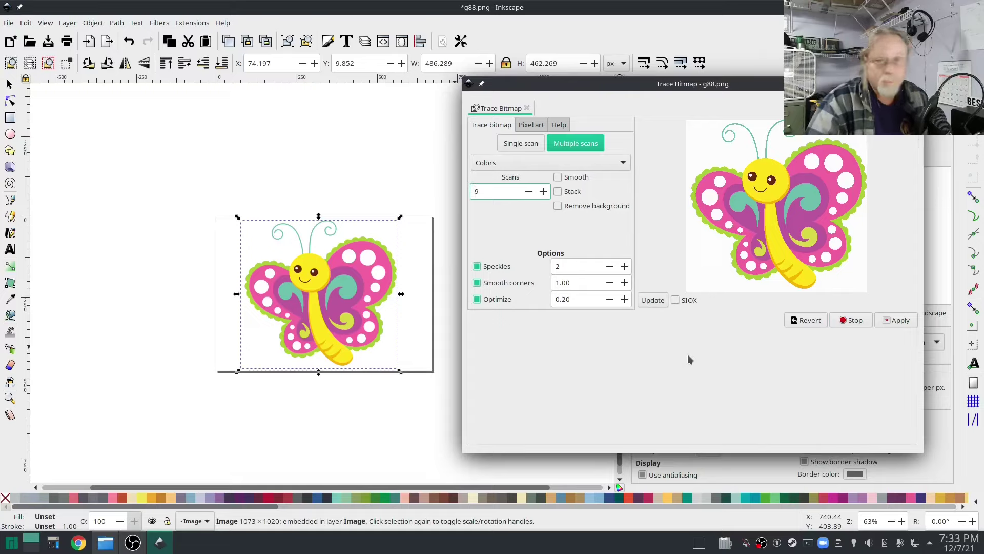
pyautogui.click(897, 320)
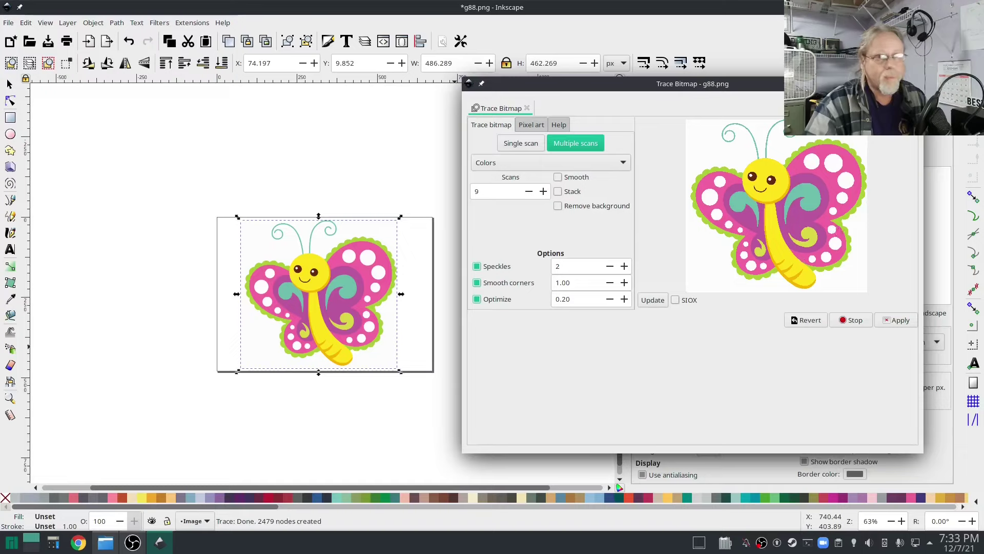
# Show the document's object list, delete the original bitmap from it and select the traced butterfly group.
pyautogui.hotkey('ctrl', 'shift', 'b')
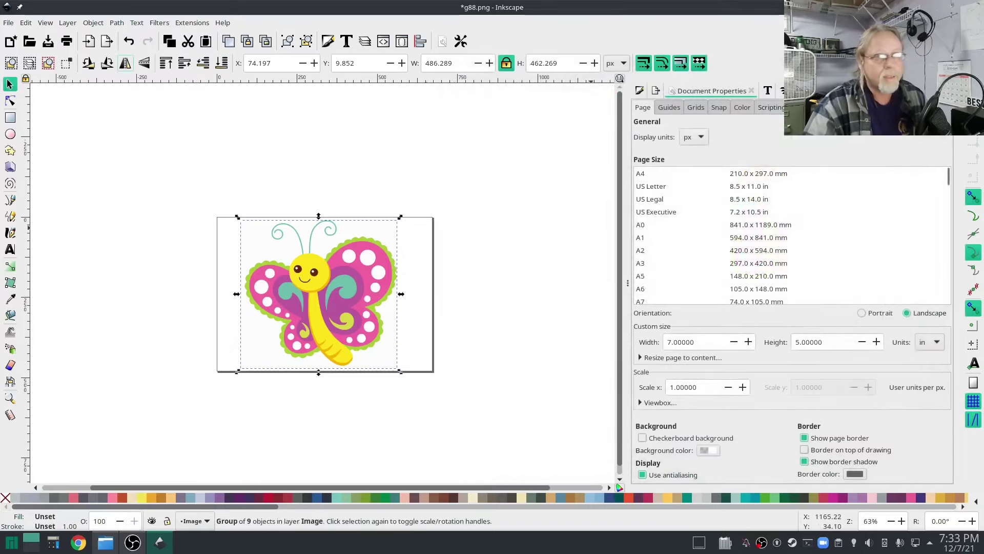
pyautogui.hotkey('ctrl', 'shift', 'o')
pyautogui.click(745, 150)
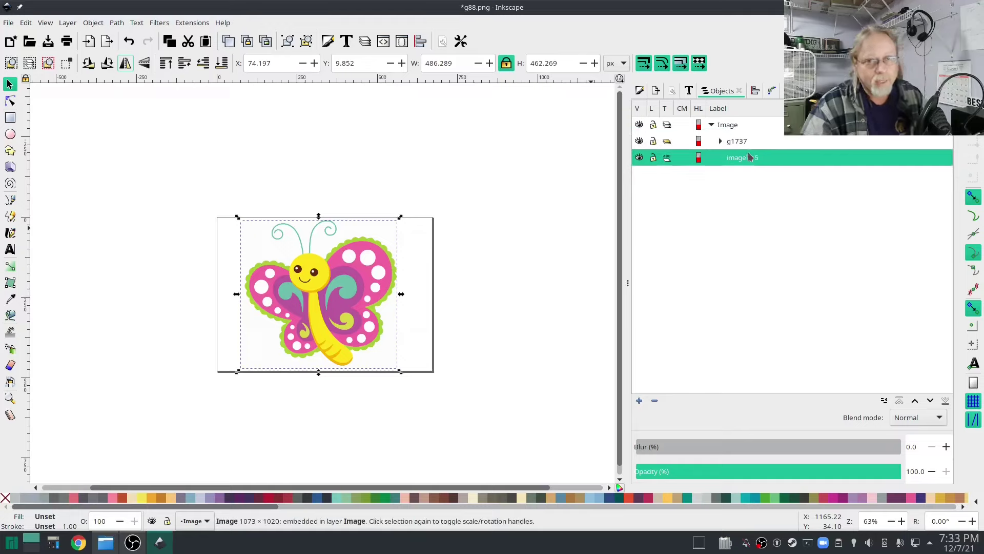
pyautogui.press('Delete')
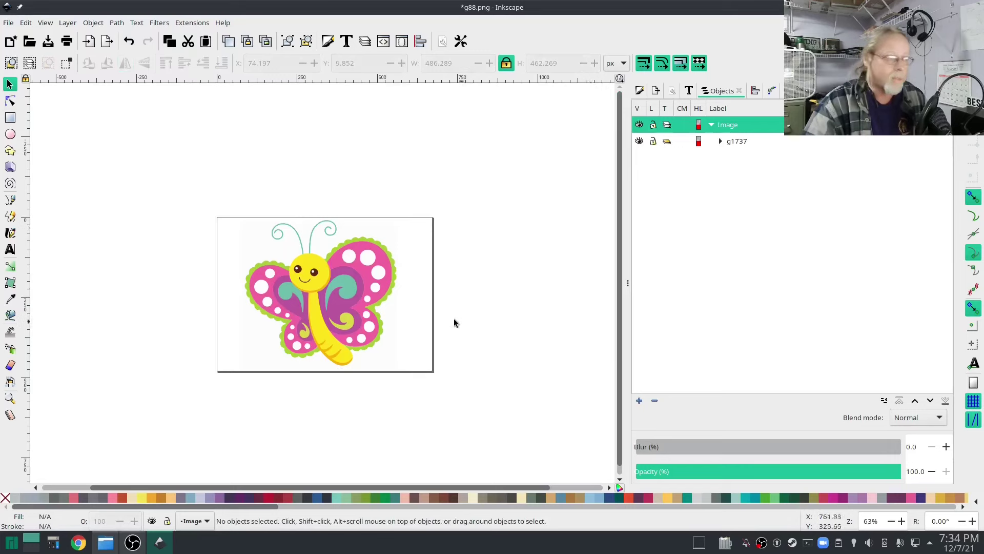
pyautogui.click(348, 305)
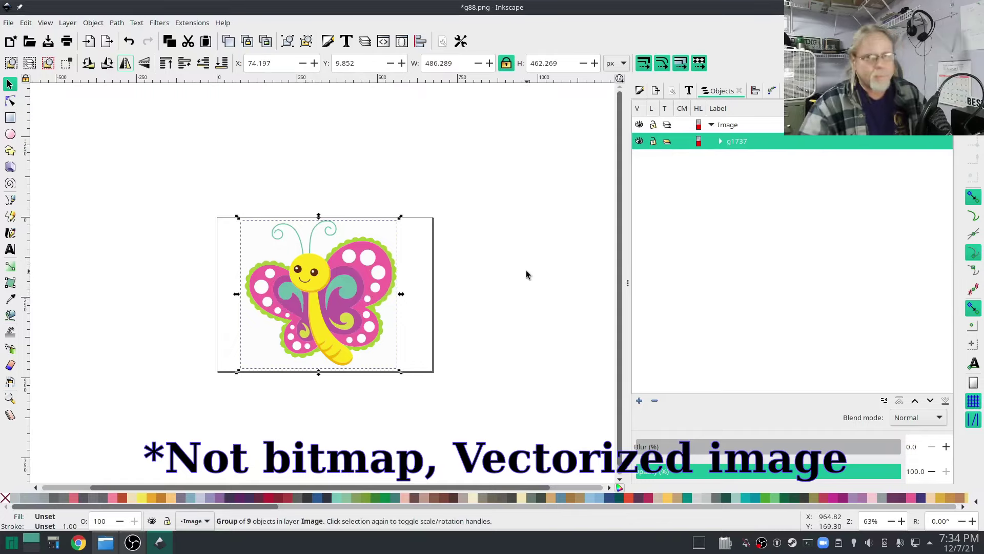
# Expand the traced butterfly group, check the lowest path by toggling its visibility, and delete that near-white background path.
pyautogui.click(720, 142)
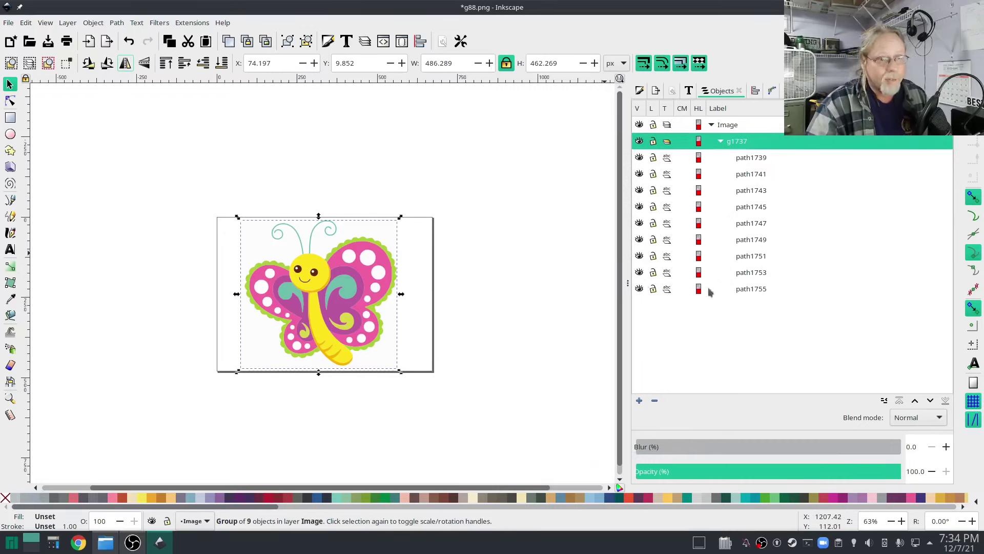
pyautogui.click(640, 289)
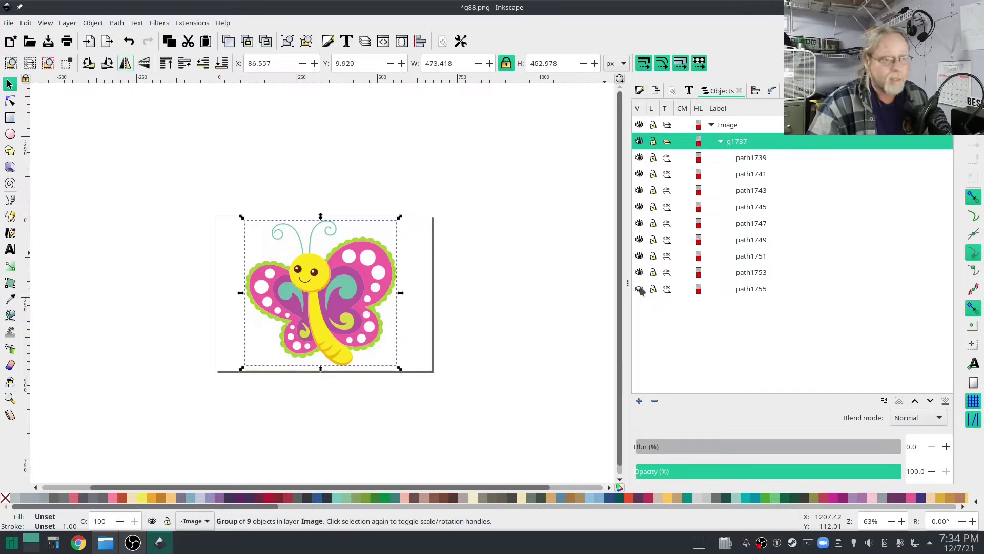
pyautogui.click(640, 289)
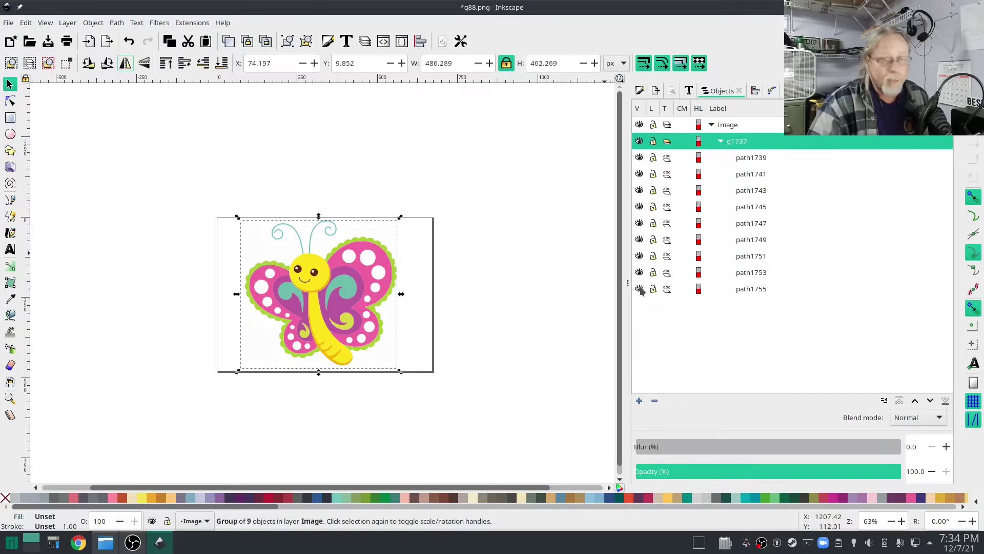
pyautogui.click(738, 296)
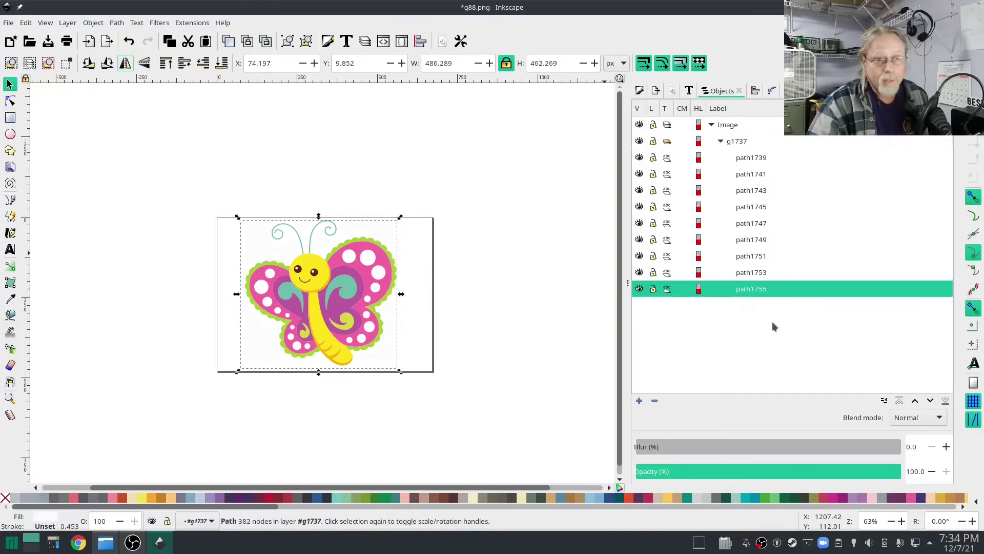
pyautogui.rightClick(744, 289)
pyautogui.click(820, 521)
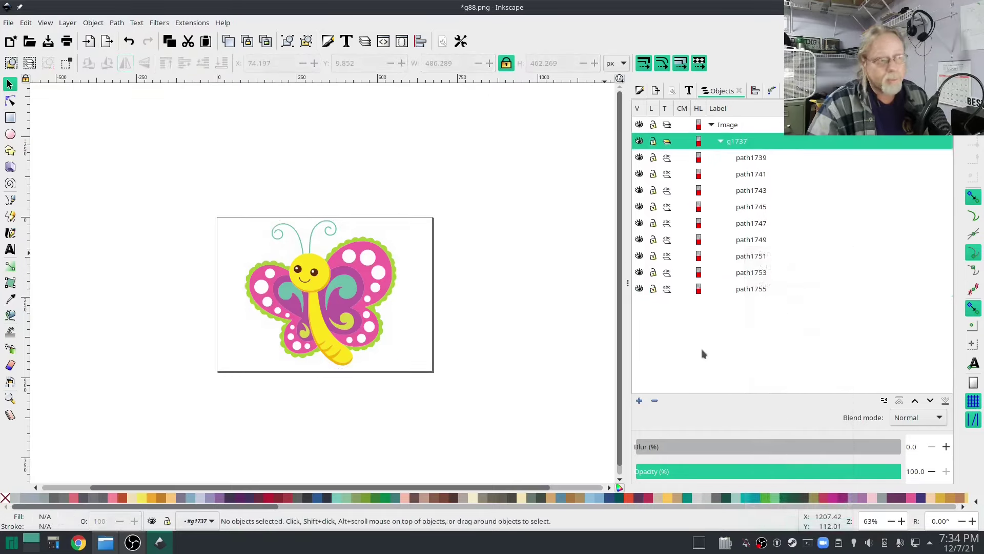
# Toggle the visibility of path1753 and path1751 off and on to examine which parts of the butterfly each covers.
pyautogui.click(639, 273)
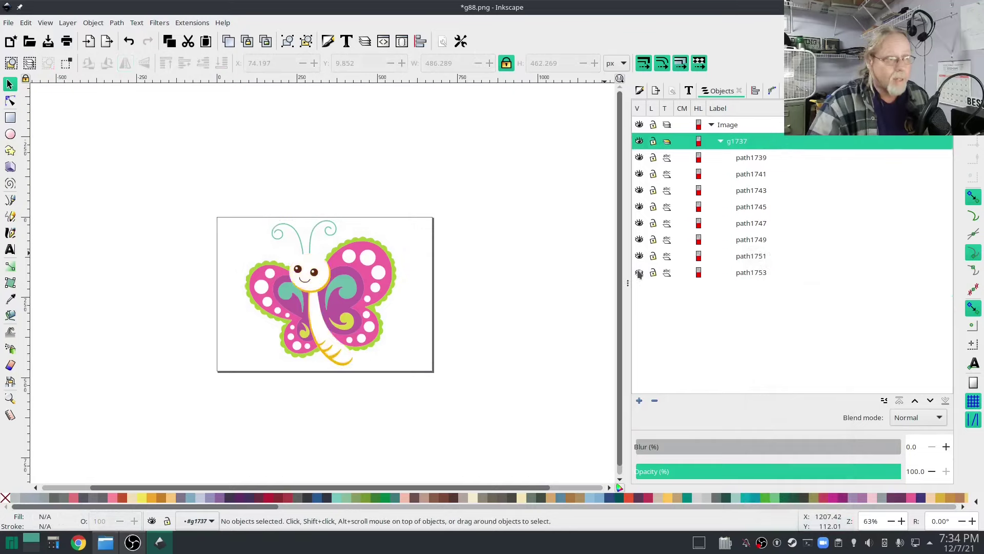
pyautogui.click(640, 273)
pyautogui.click(640, 273)
pyautogui.click(639, 273)
pyautogui.click(639, 273)
pyautogui.click(639, 272)
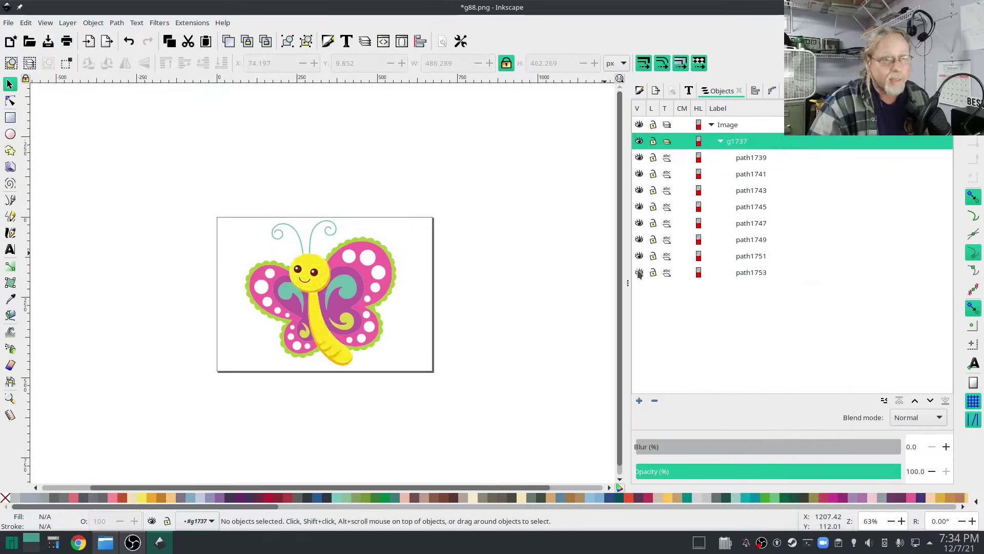
pyautogui.click(639, 257)
pyautogui.click(640, 257)
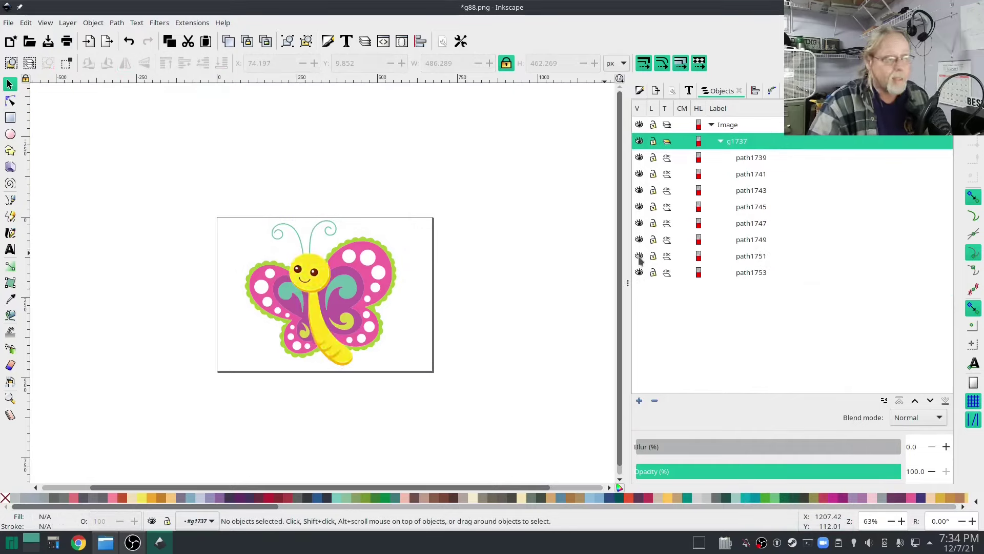
pyautogui.click(639, 257)
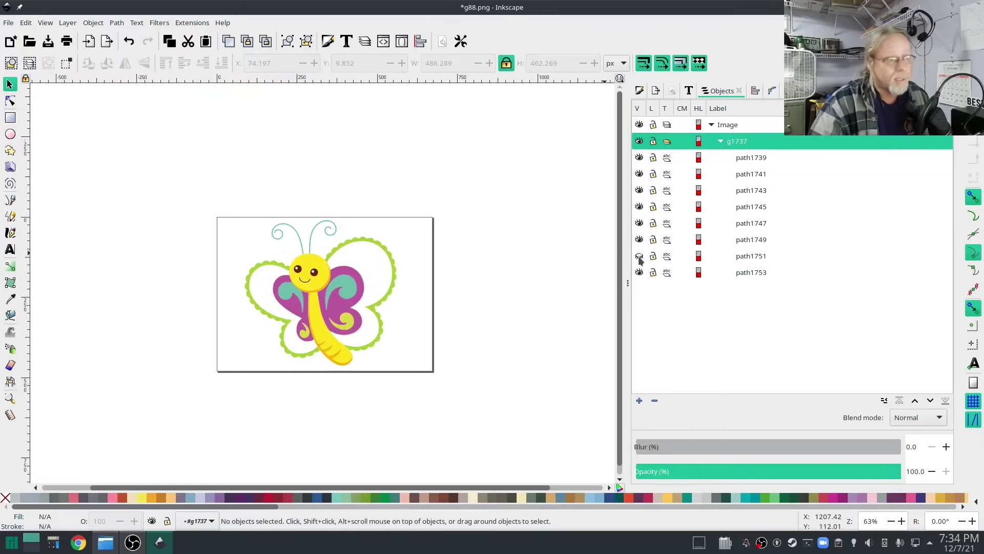
pyautogui.click(639, 257)
# Hide and reshow path1749, path1747, path1743 and path1741 in turn to examine which color areas they contain.
pyautogui.click(639, 240)
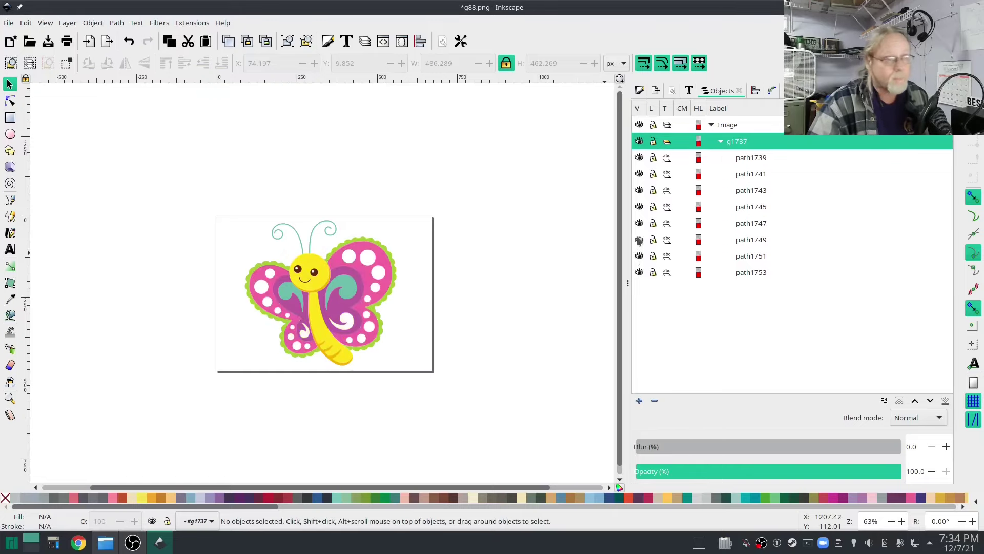
pyautogui.click(639, 240)
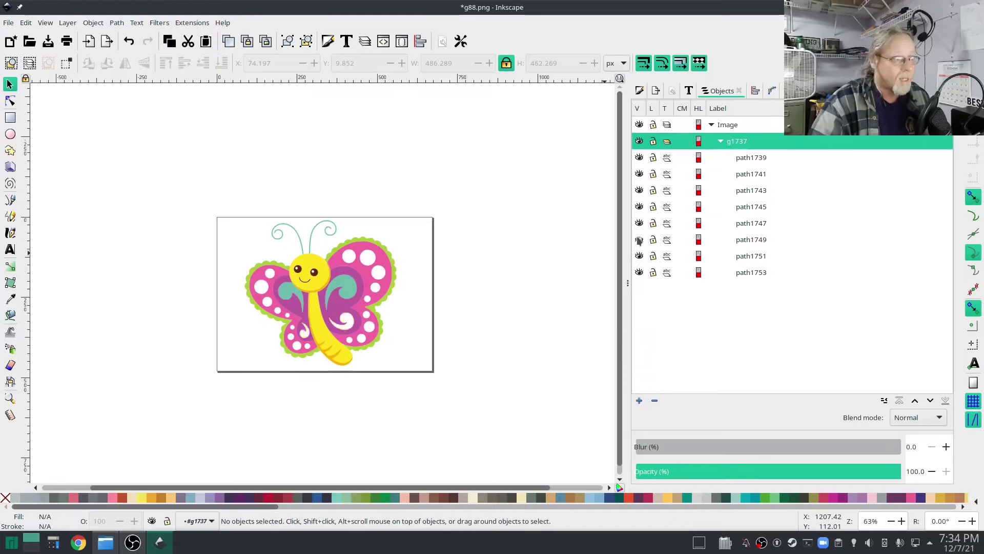
pyautogui.click(640, 239)
pyautogui.click(639, 240)
pyautogui.click(640, 240)
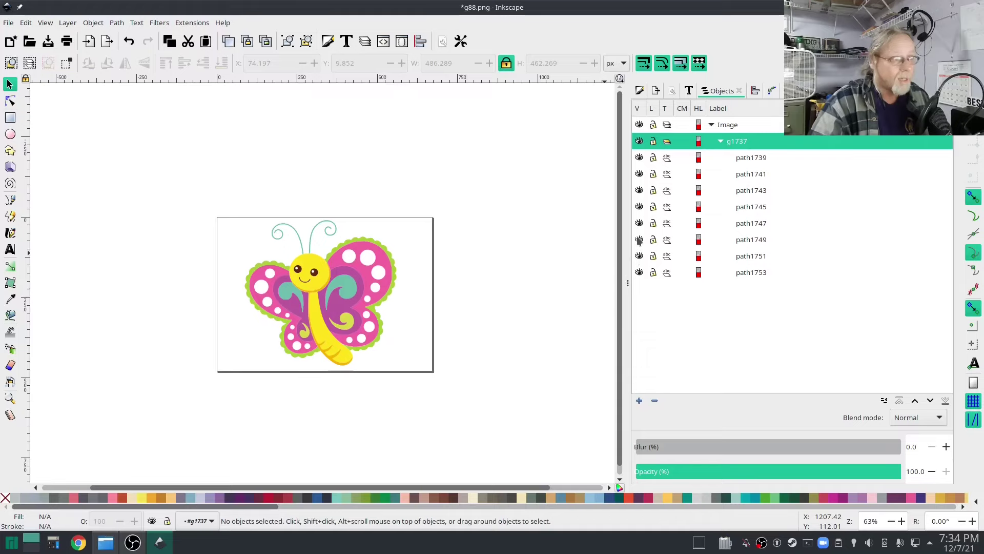
pyautogui.click(639, 224)
pyautogui.click(640, 224)
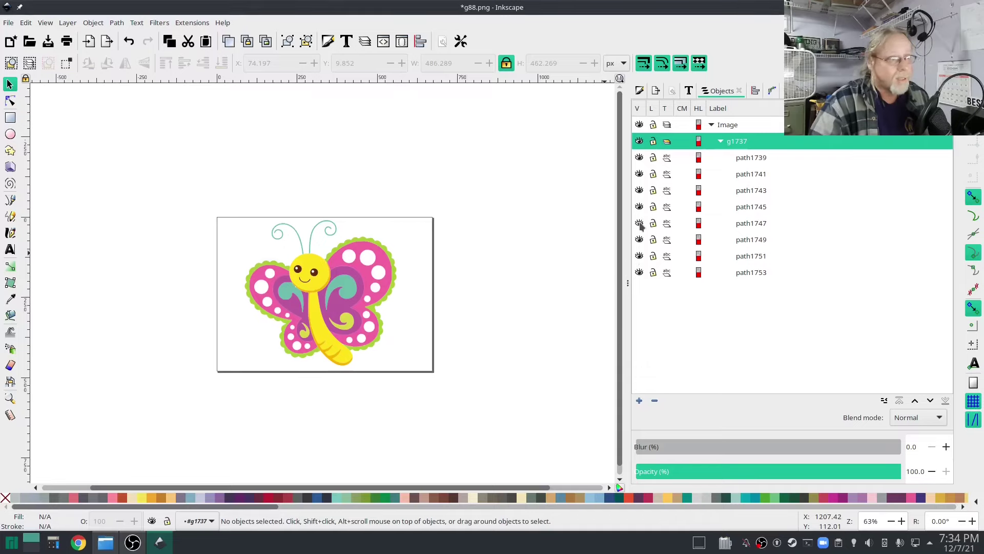
pyautogui.click(640, 224)
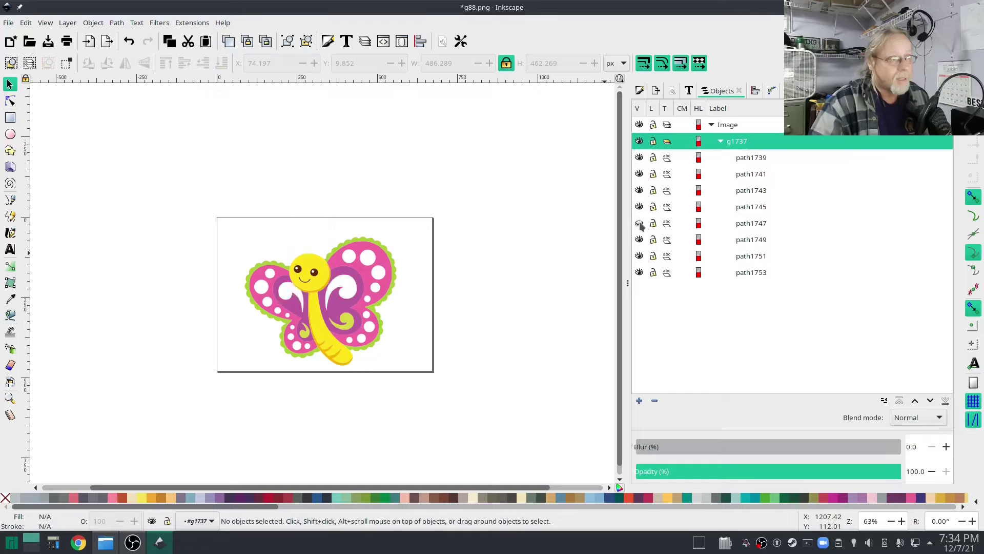
pyautogui.click(640, 224)
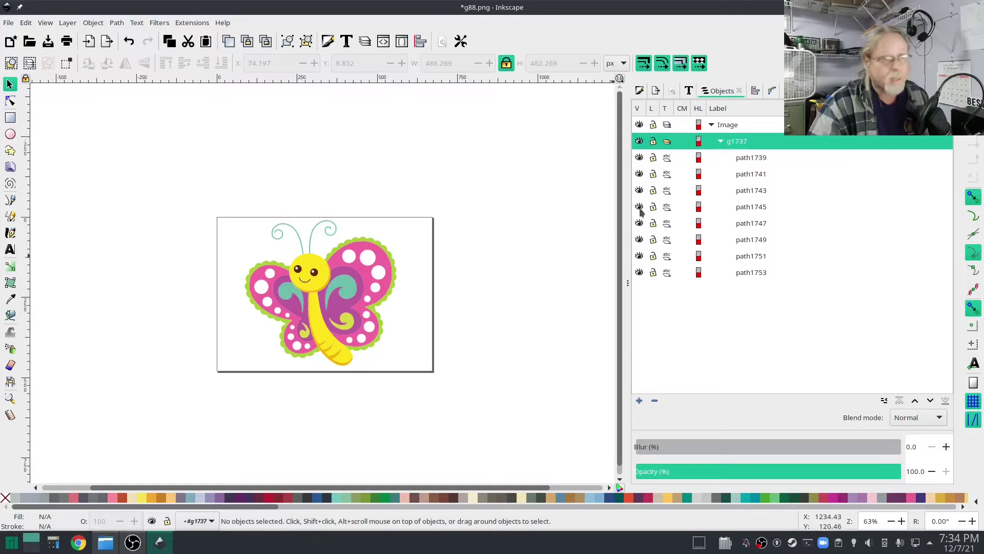
pyautogui.click(640, 190)
pyautogui.click(640, 191)
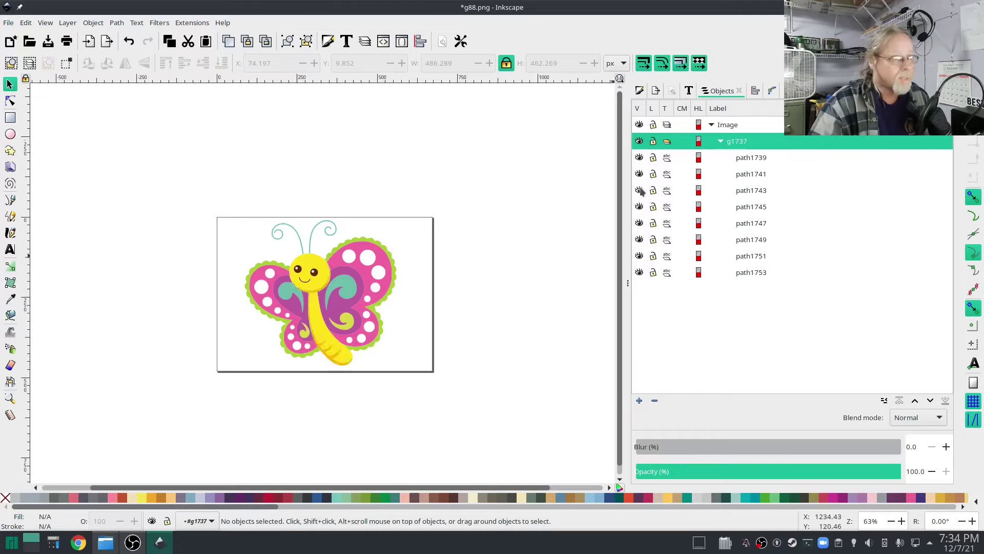
pyautogui.click(639, 174)
pyautogui.click(639, 173)
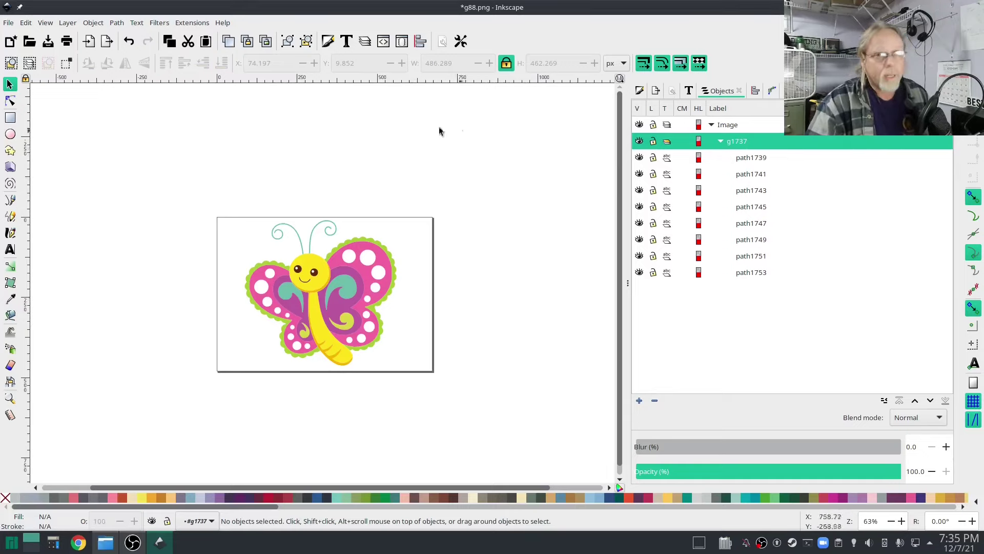
# Run Ink/Stitch's Troubleshoot Objects check on the traced butterfly.
pyautogui.click(193, 24)
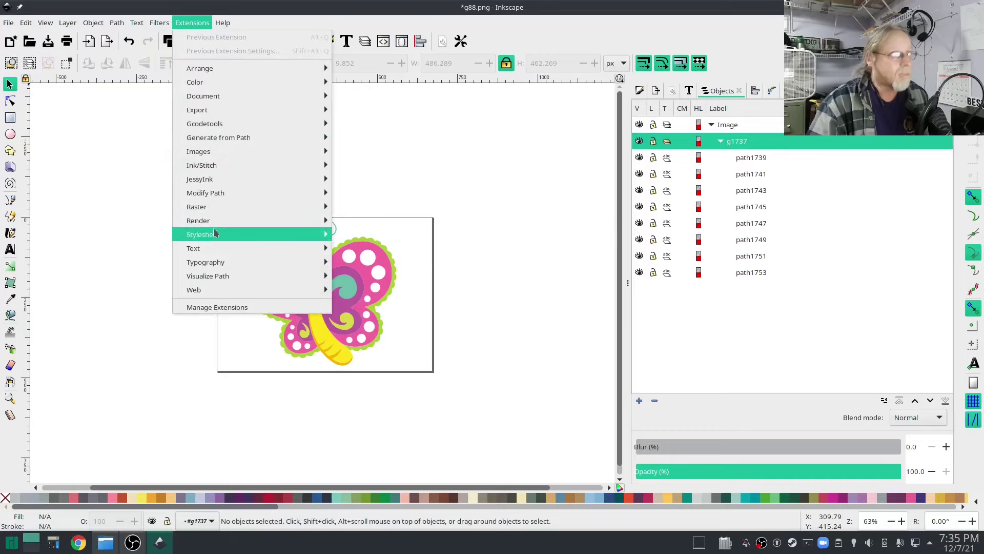
pyautogui.moveTo(202, 171)
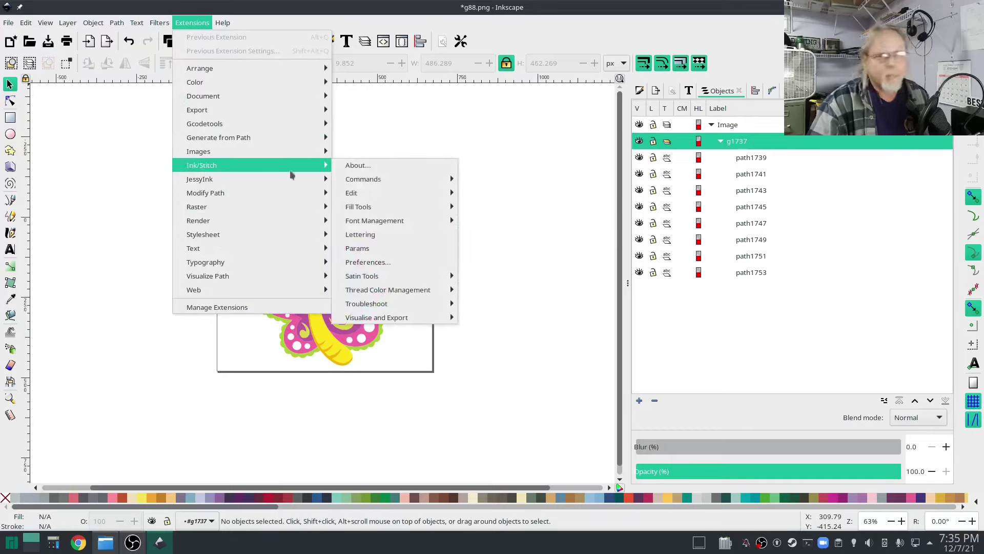
pyautogui.moveTo(405, 304)
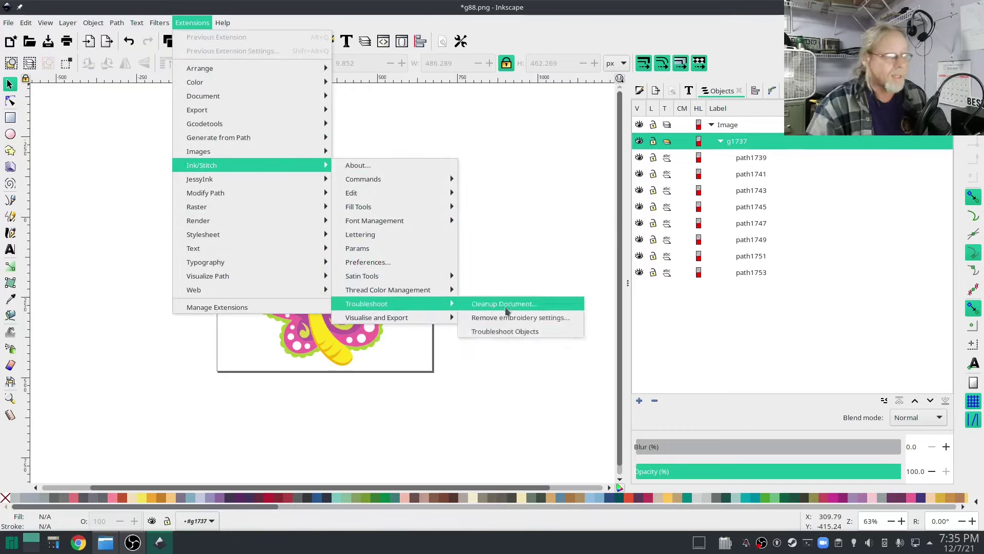
pyautogui.click(527, 333)
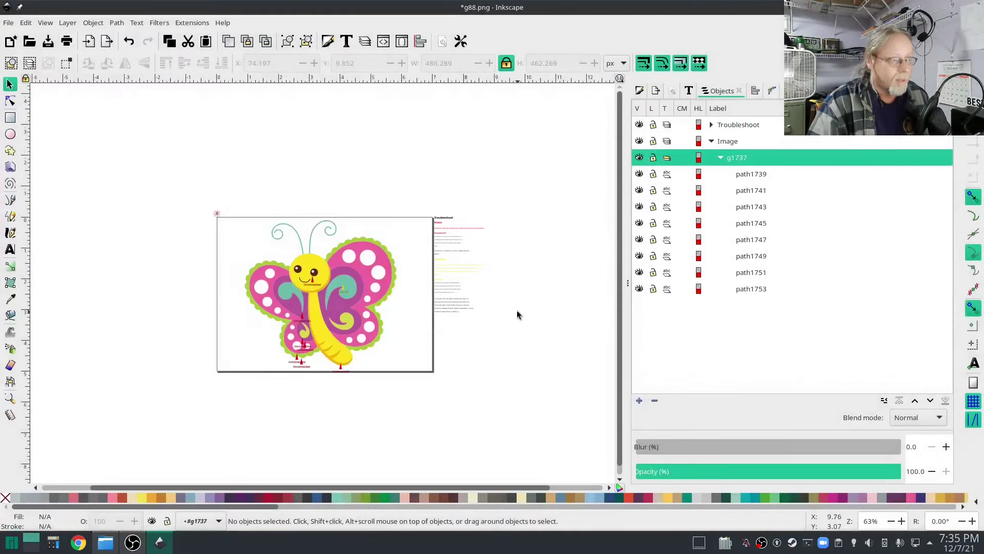
# Examine the problem markers on the butterfly and read the troubleshooting report's error and warning explanations beside the page.
pyautogui.scroll(3, 289, 357)
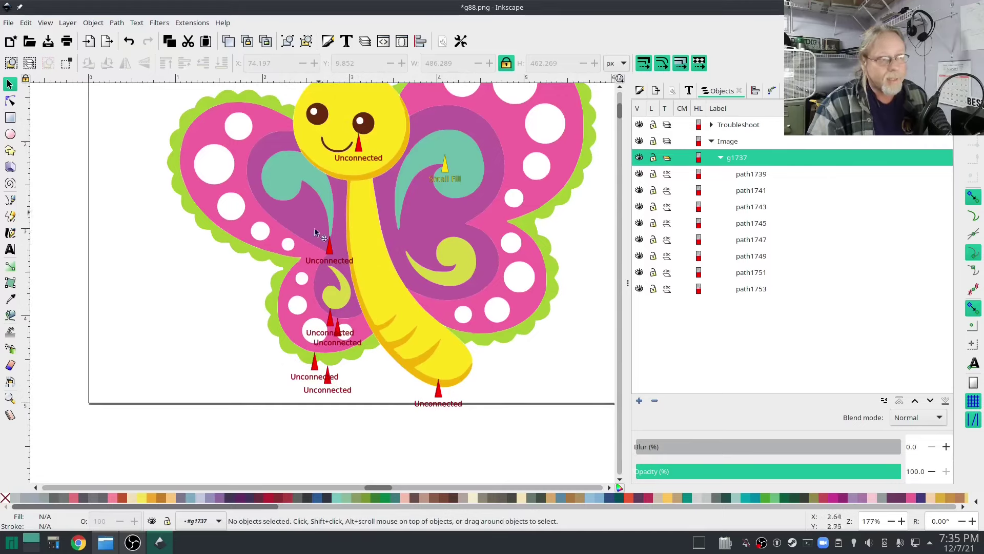
pyautogui.scroll(-2, 607, 321)
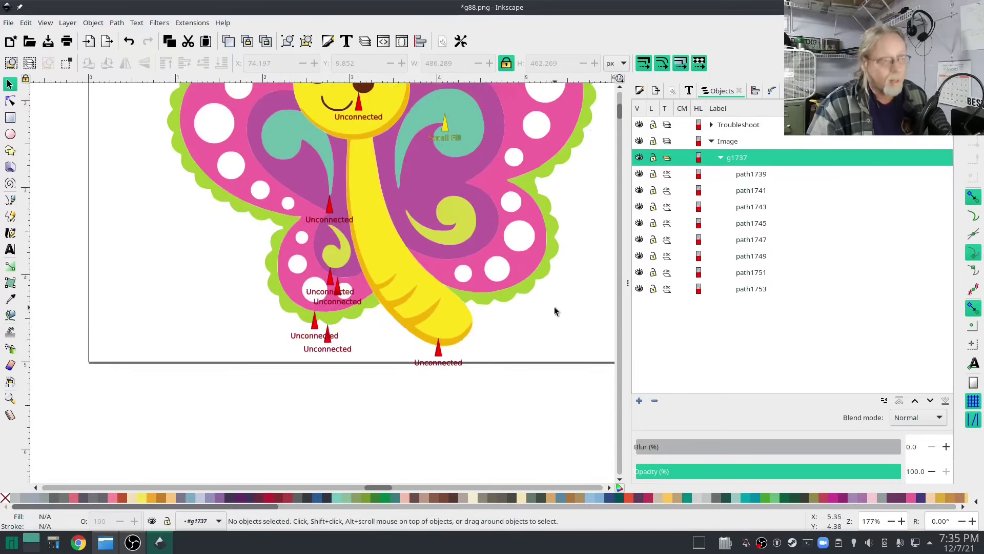
pyautogui.scroll(7, 554, 306)
pyautogui.hscroll(2, 554, 307)
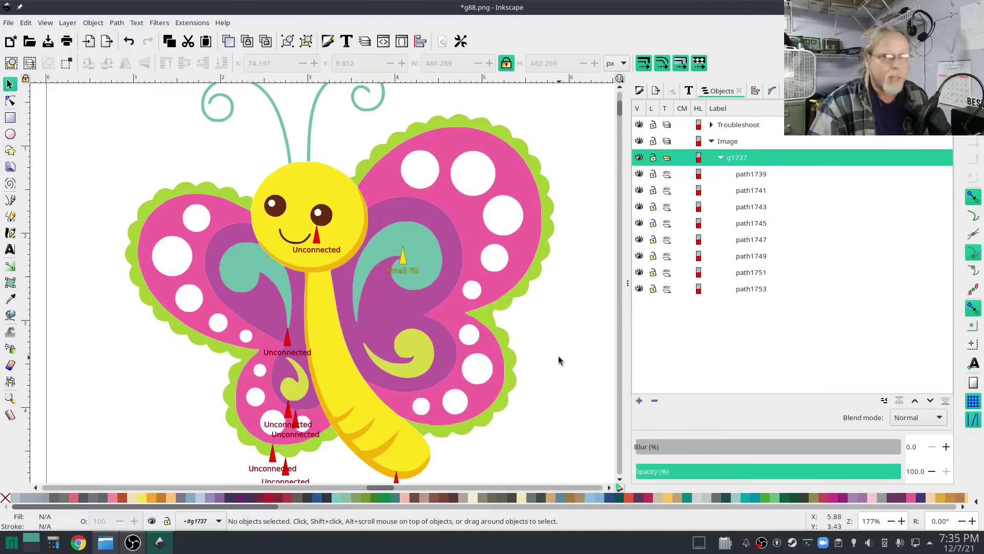
pyautogui.hscroll(5, 481, 424)
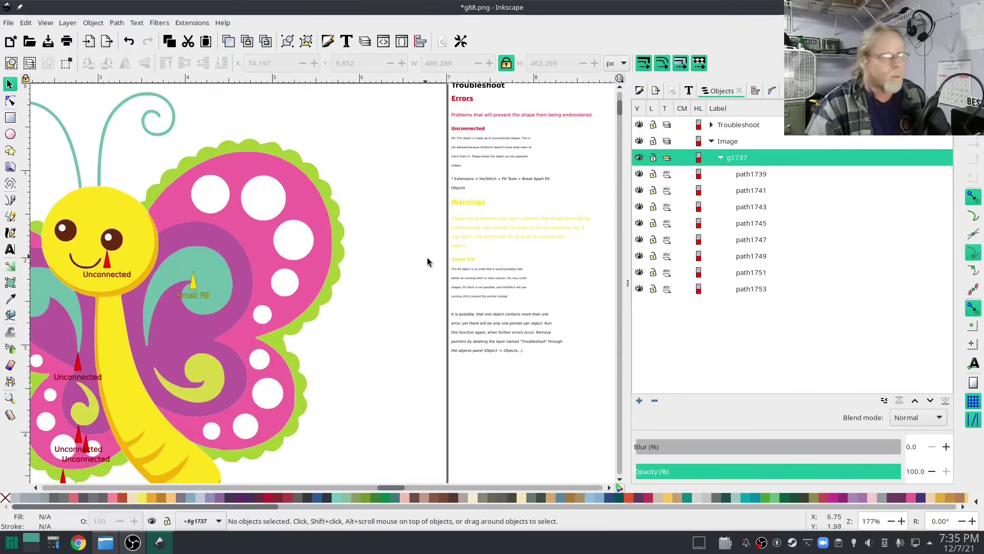
pyautogui.keyDown('ctrl'); pyautogui.scroll(4, 414, 240); pyautogui.keyUp('ctrl')
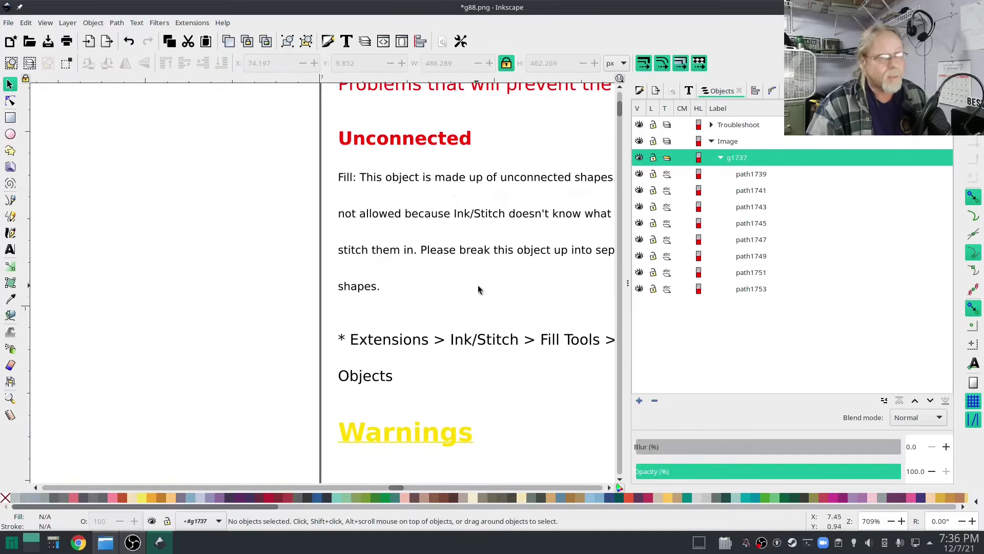
pyautogui.moveTo(477, 289); pyautogui.dragTo(286, 234)
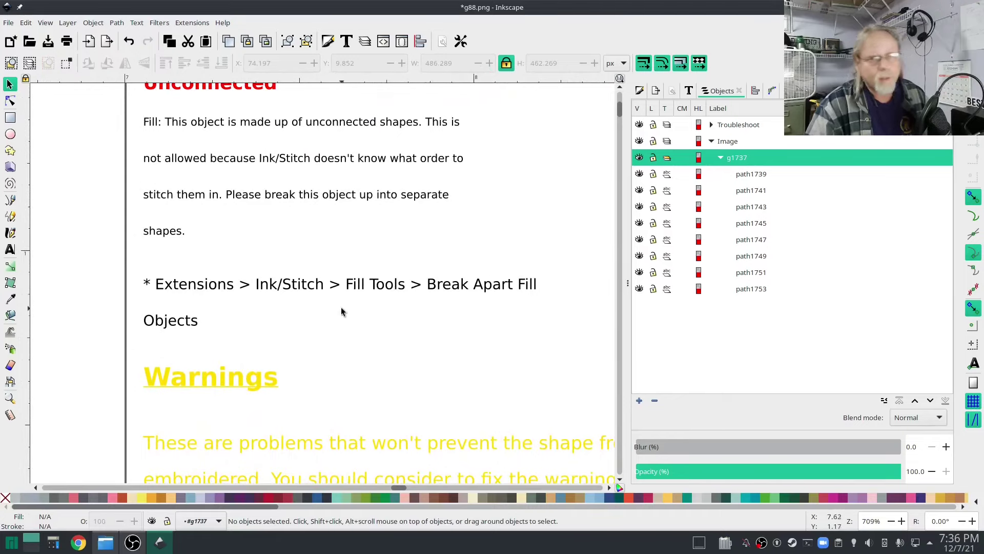
pyautogui.moveTo(381, 341)
pyautogui.mouseDown()
pyautogui.moveTo(347, 220)
pyautogui.moveTo(347, 229)
pyautogui.mouseUp()
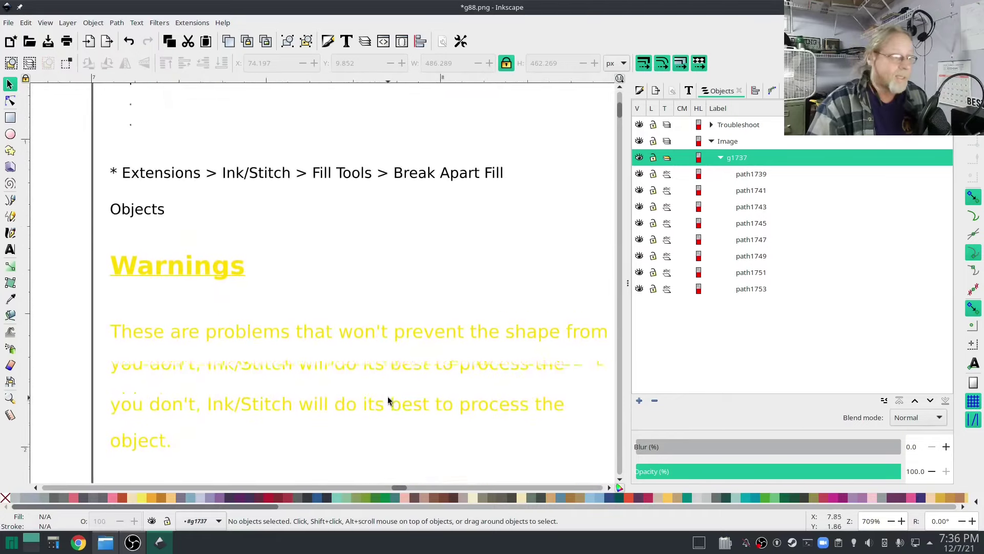
pyautogui.moveTo(388, 397); pyautogui.dragTo(342, 217)
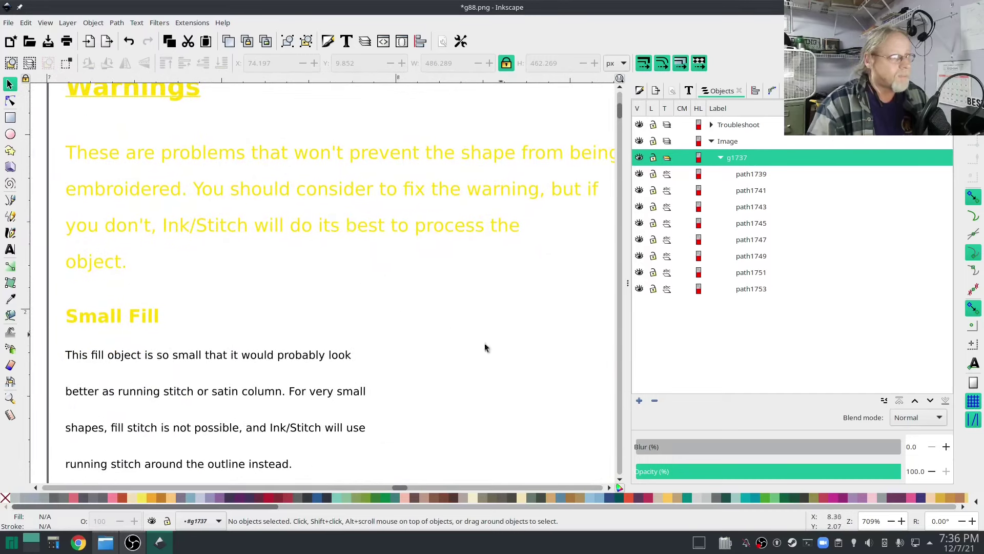
pyautogui.scroll(-6, 389, 368)
pyautogui.moveTo(299, 380); pyautogui.dragTo(424, 330)
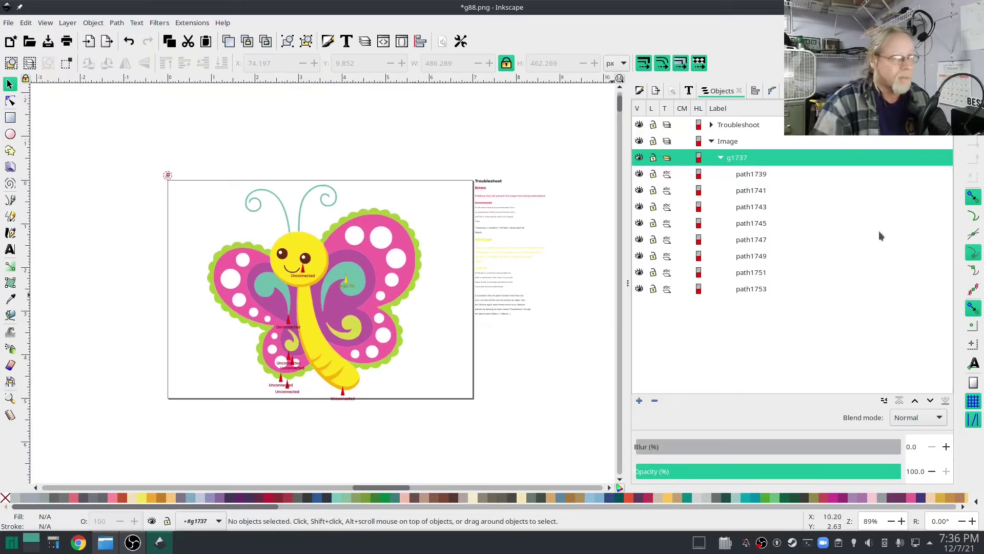
# Delete the Troubleshoot layer with its markers and report from the document.
pyautogui.click(734, 127)
pyautogui.rightClick(734, 127)
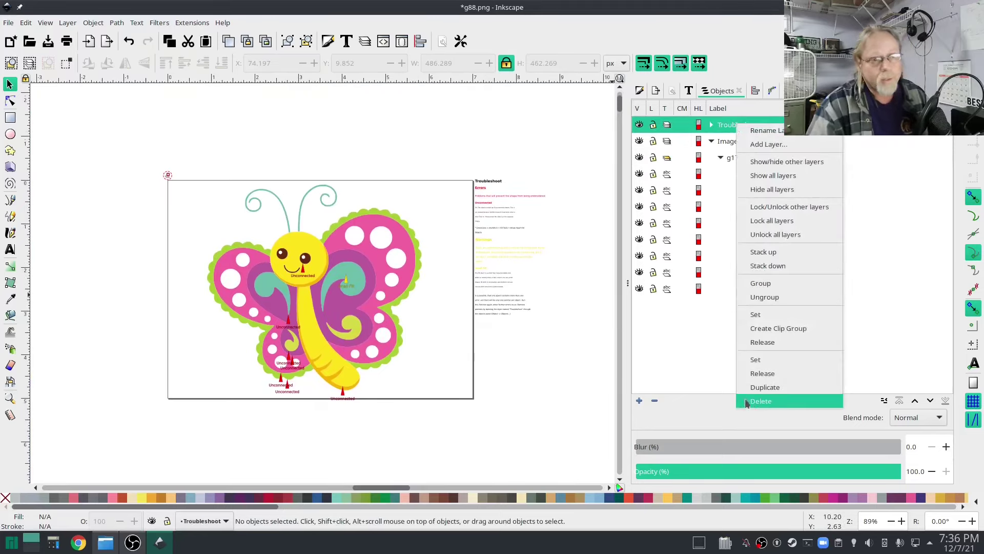
pyautogui.click(762, 401)
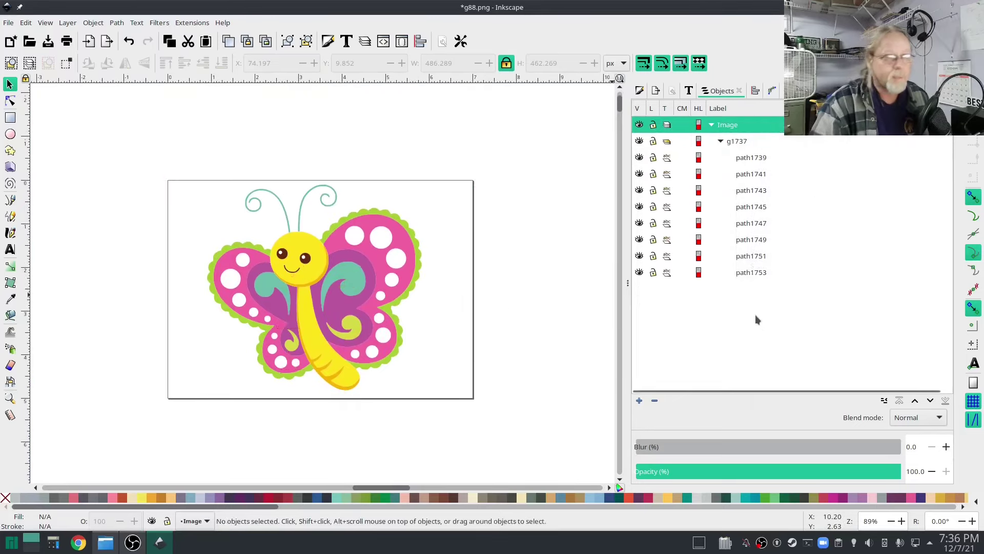
# Run Ink/Stitch's Break Apart Fill Objects on the butterfly group g1737.
pyautogui.click(735, 144)
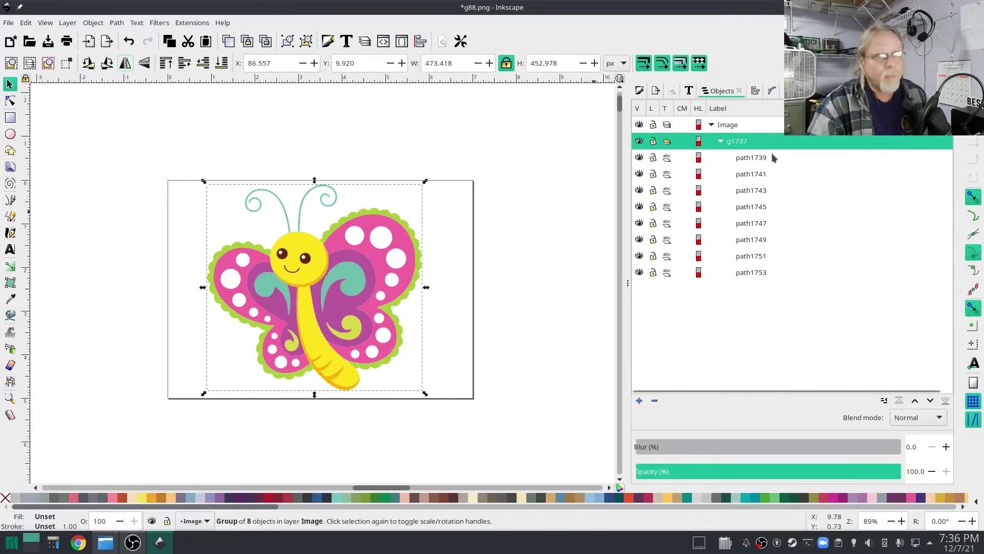
pyautogui.click(641, 91)
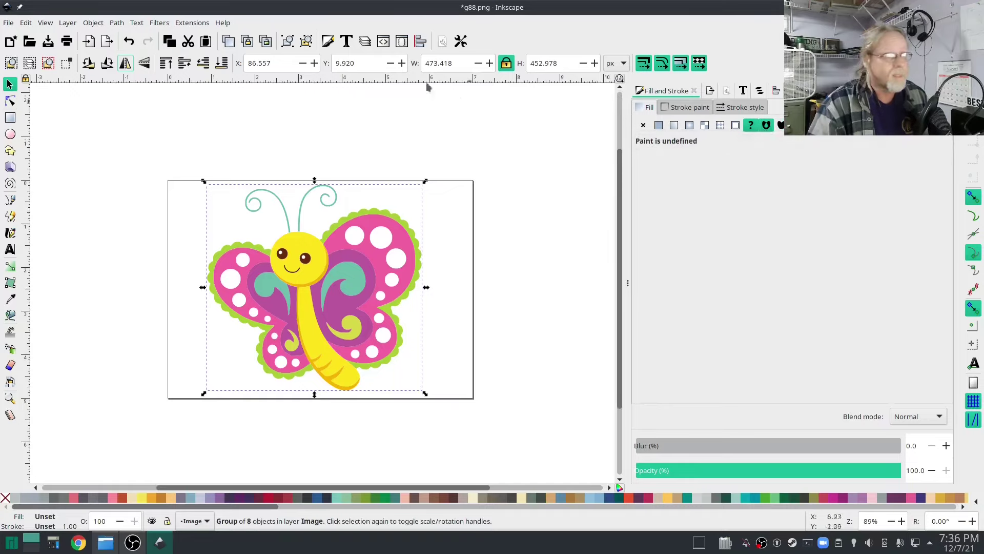
pyautogui.click(194, 22)
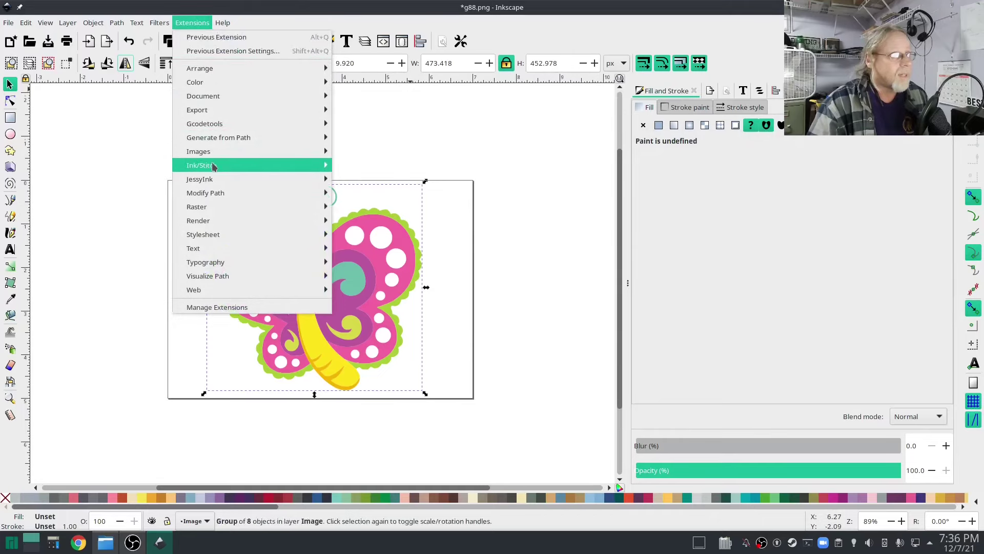
pyautogui.moveTo(211, 164)
pyautogui.moveTo(369, 207)
pyautogui.click(515, 207)
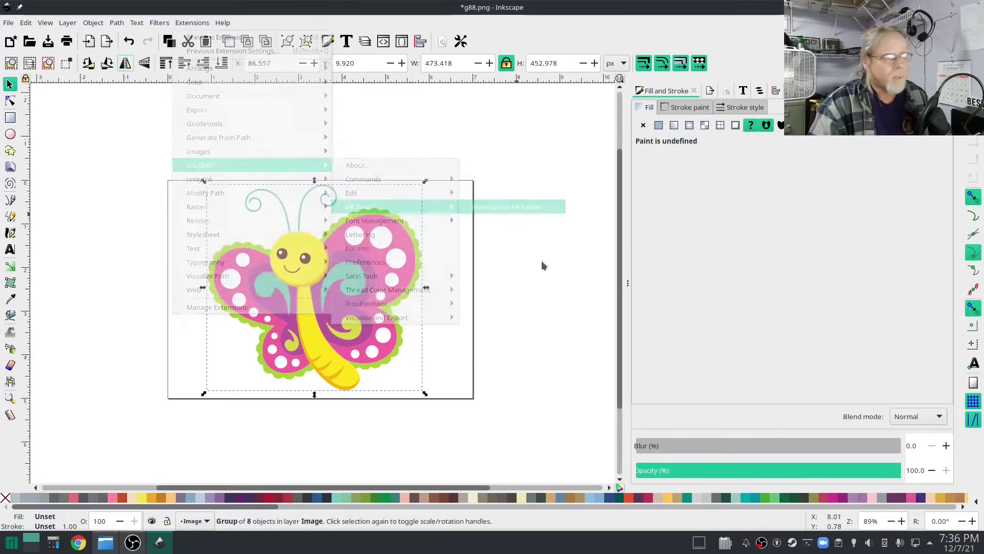
pyautogui.click(599, 315)
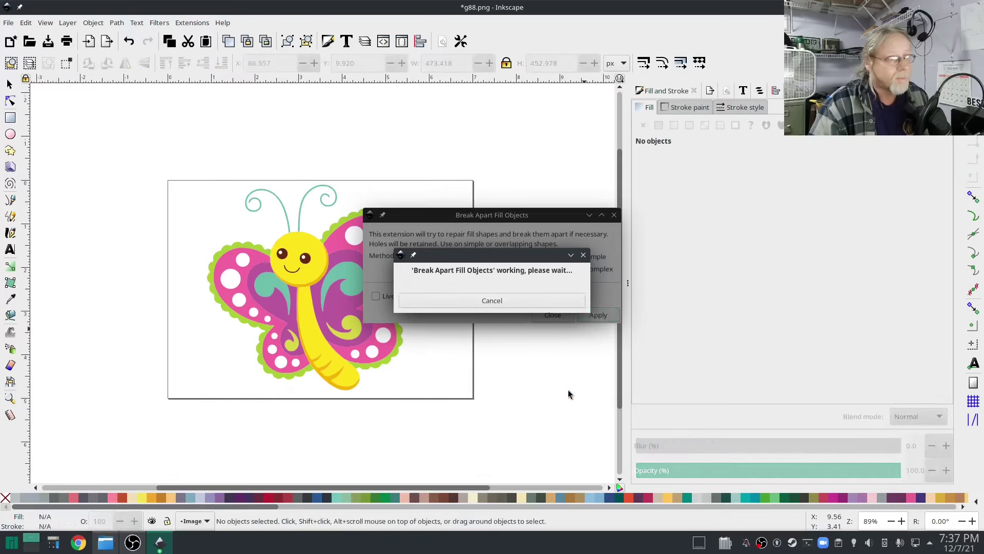
pyautogui.click(553, 316)
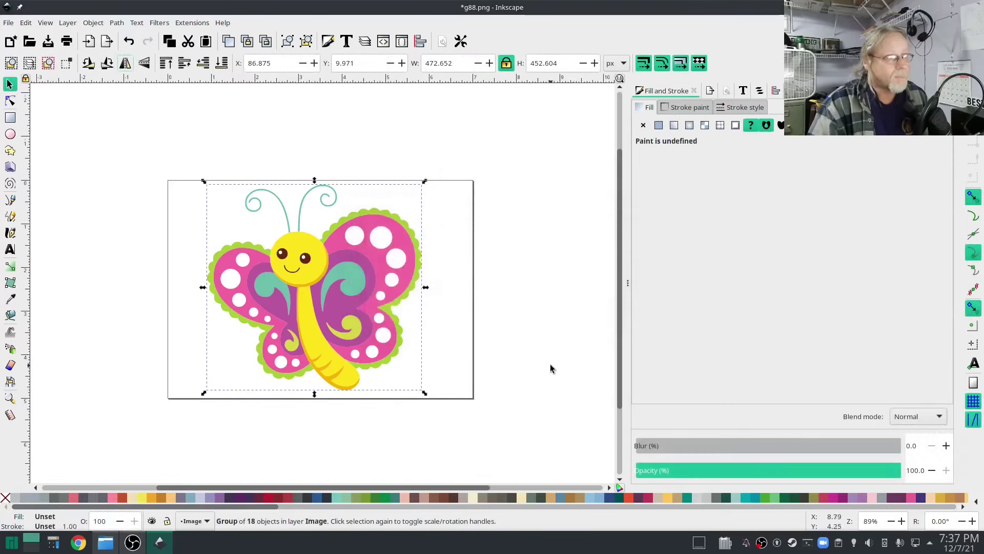
# Expand group g1737 in the object list and look through the separate paths the butterfly was broken into.
pyautogui.hotkey('ctrl', 'shift', 'o')
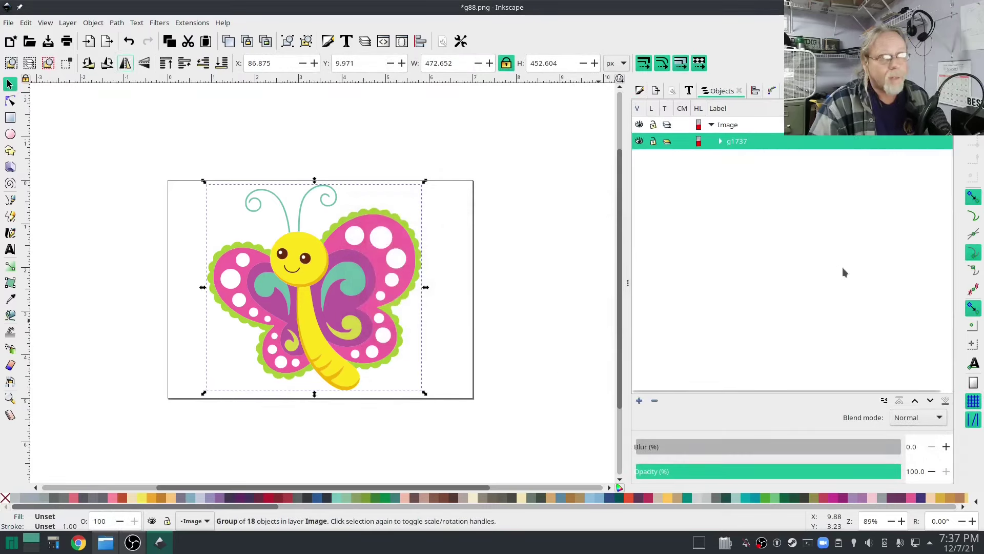
pyautogui.click(720, 141)
pyautogui.scroll(-2, 834, 281)
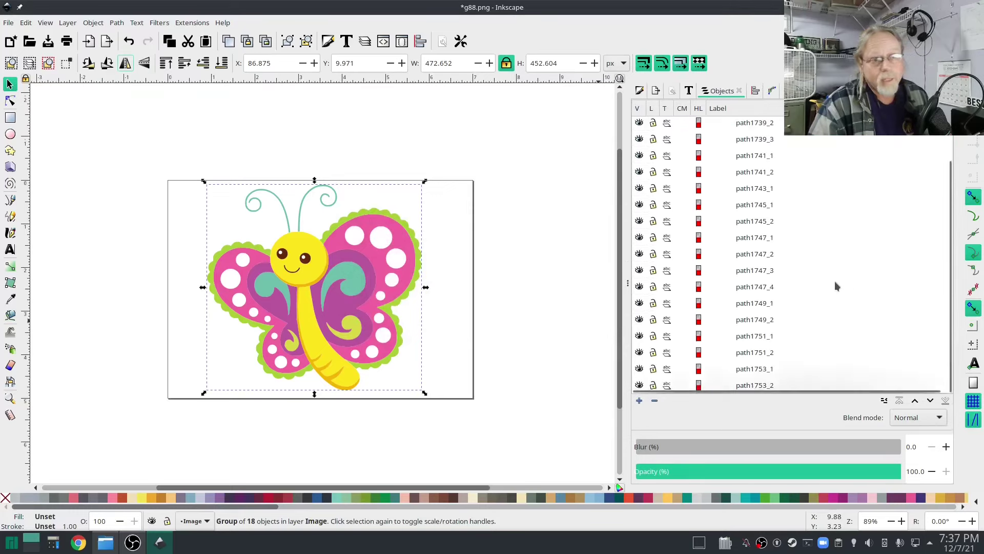
pyautogui.scroll(2, 834, 281)
pyautogui.scroll(-2, 835, 281)
pyautogui.scroll(2, 835, 286)
pyautogui.scroll(-2, 835, 286)
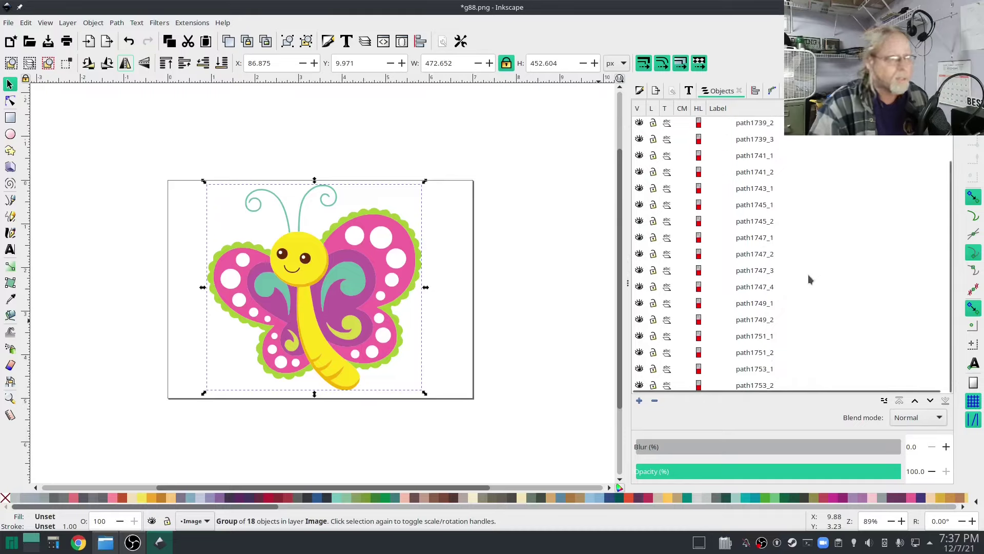
pyautogui.scroll(2, 801, 288)
pyautogui.scroll(-2, 802, 288)
pyautogui.scroll(3, 800, 287)
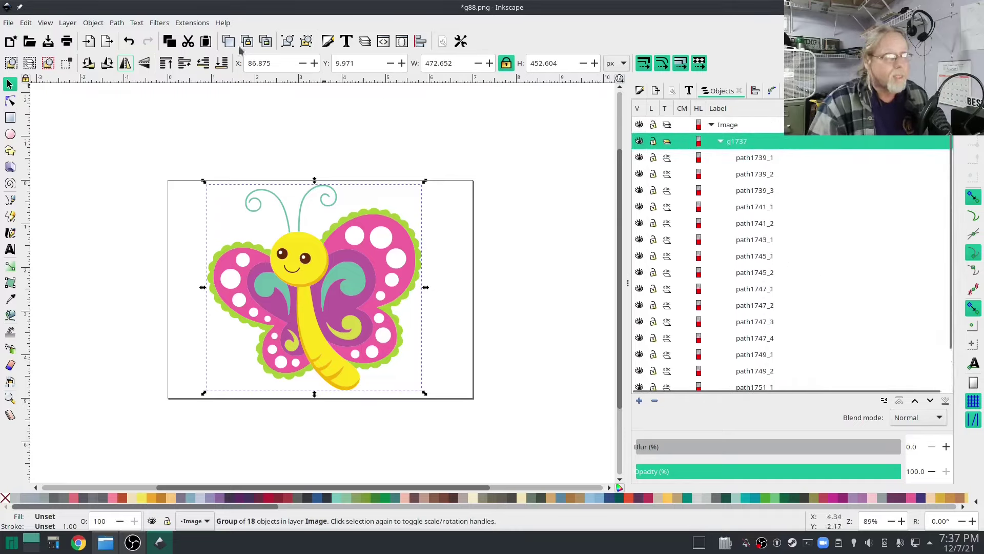
# Run Ink/Stitch's Troubleshoot Objects check on the broken-apart butterfly group and dismiss its report.
pyautogui.click(191, 22)
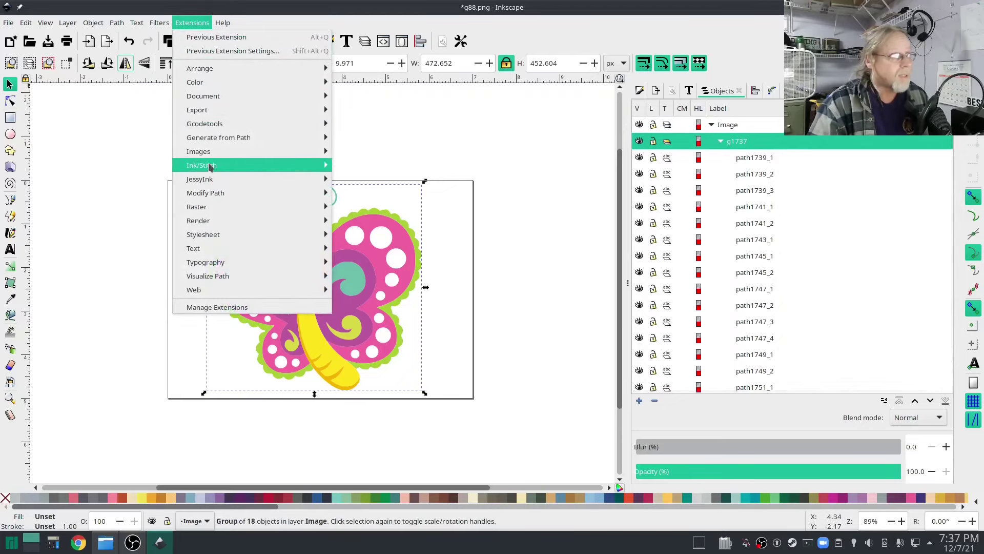
pyautogui.moveTo(216, 166)
pyautogui.moveTo(370, 316)
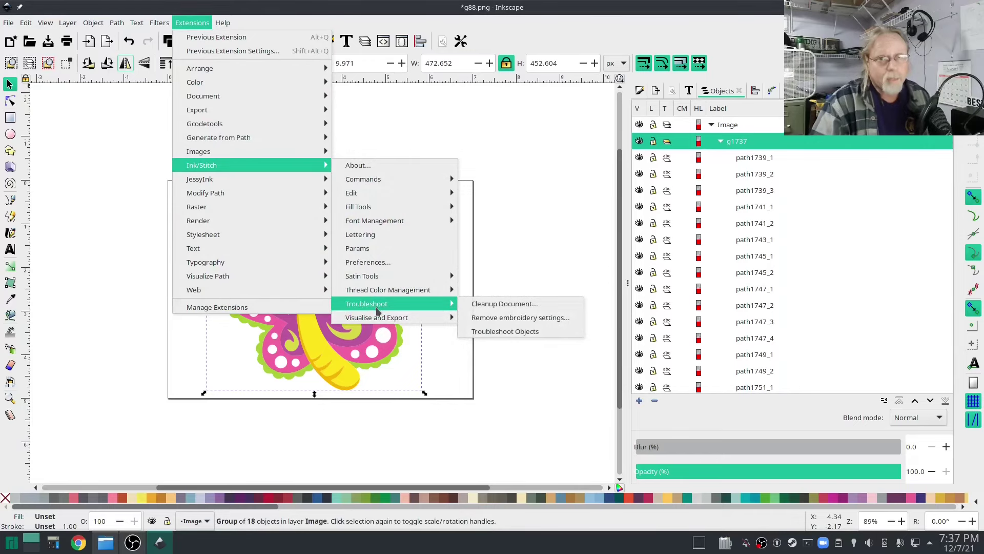
pyautogui.click(502, 331)
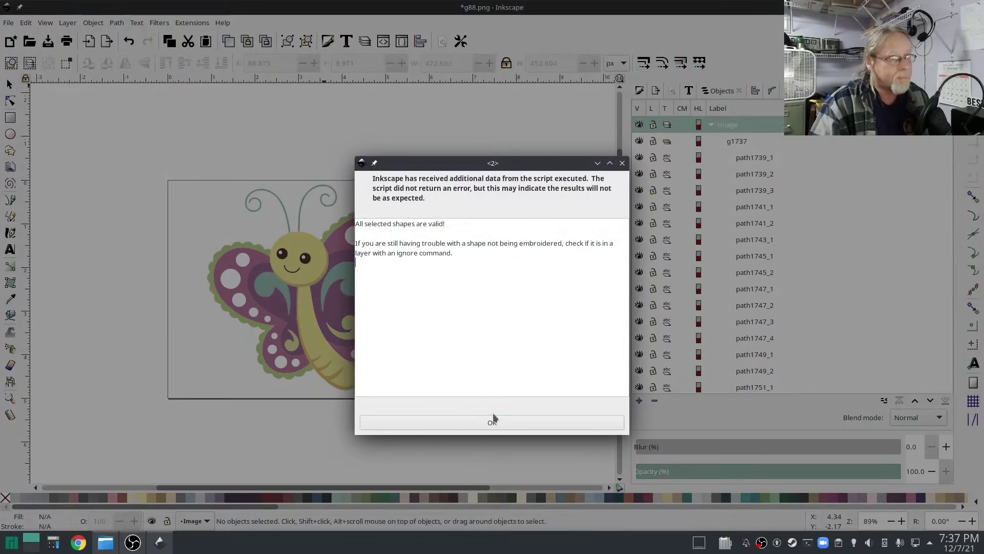
pyautogui.click(490, 424)
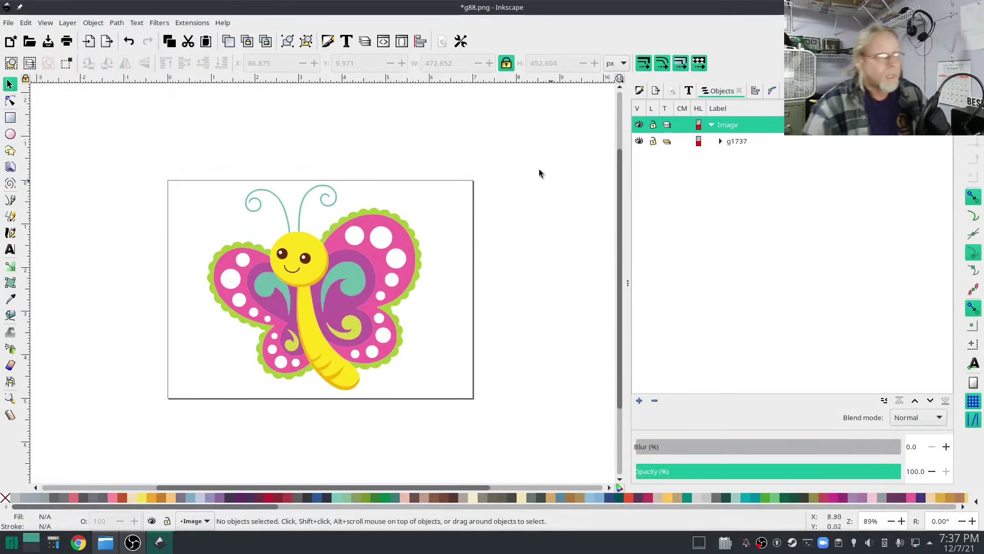
# Run Ink/Stitch's Cleanup Document, removing small fill areas with threshold 20 and small strokes with threshold 5.
pyautogui.click(736, 143)
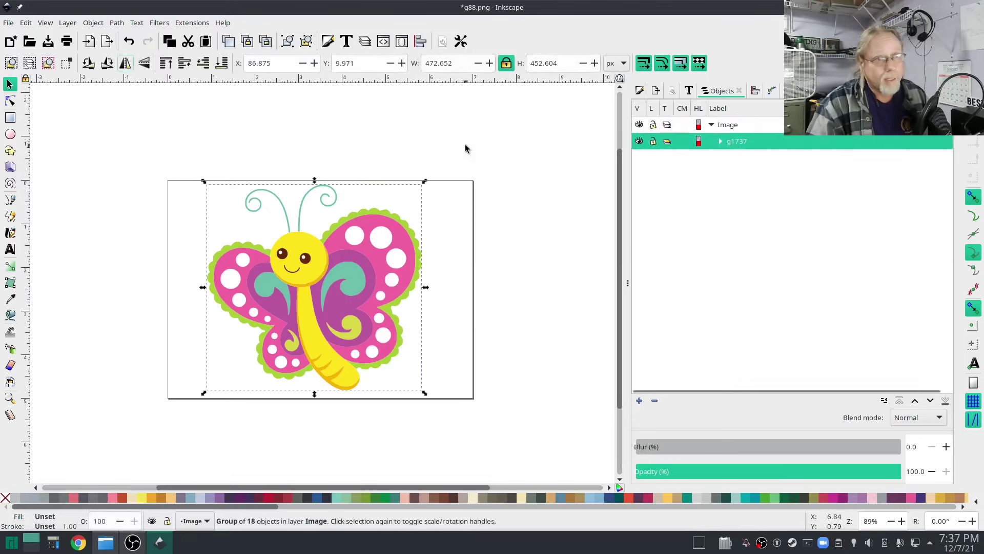
pyautogui.click(190, 22)
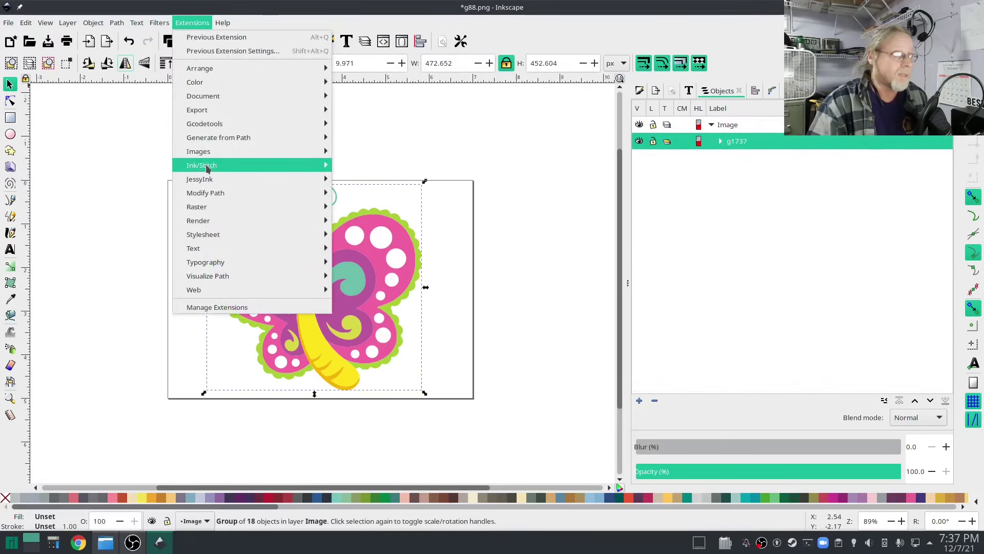
pyautogui.moveTo(208, 166)
pyautogui.moveTo(381, 305)
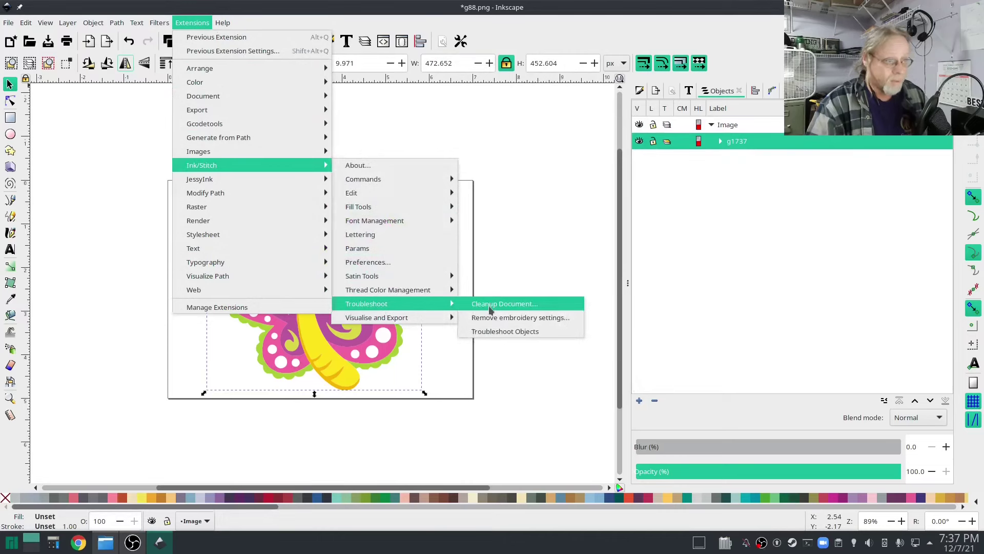
pyautogui.click(492, 306)
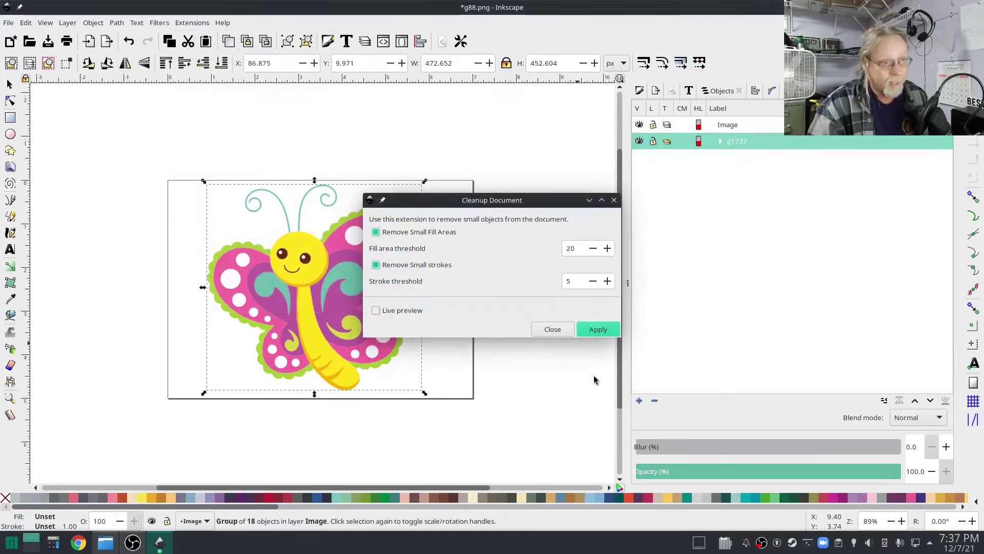
pyautogui.press('Return')
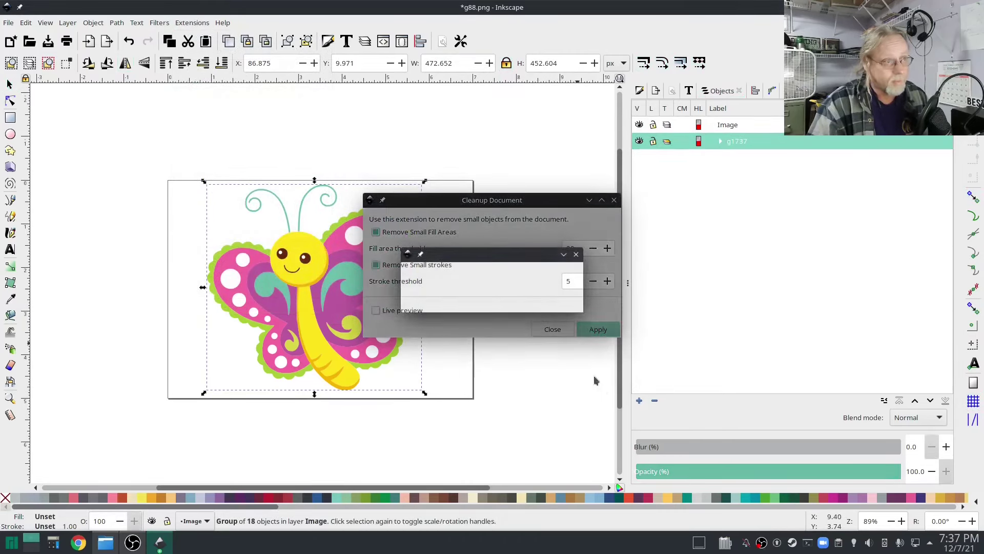
pyautogui.click(486, 422)
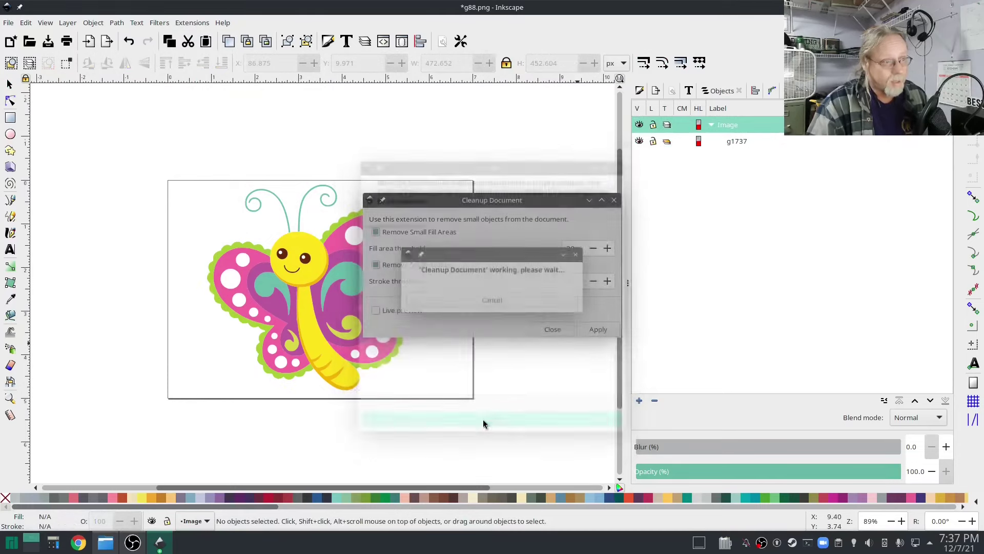
pyautogui.click(549, 329)
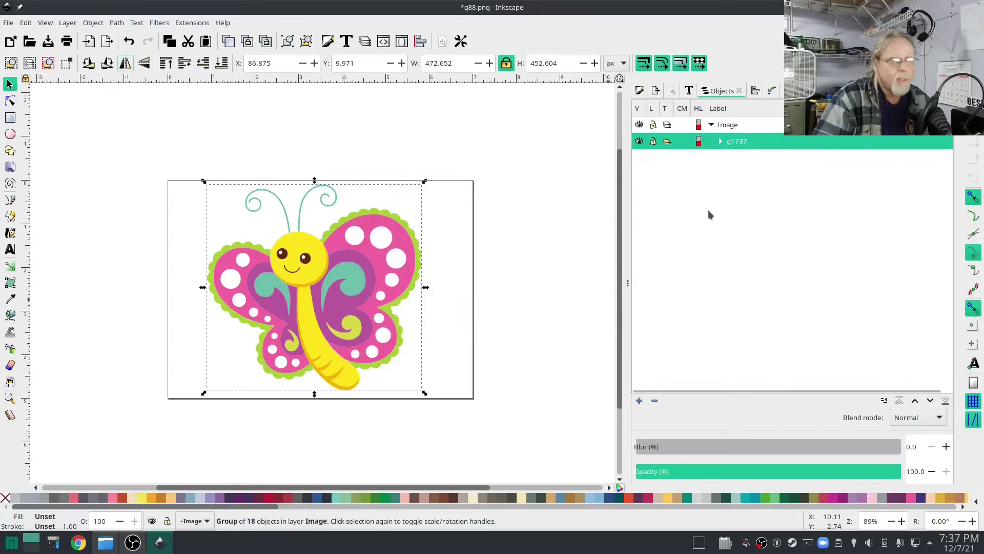
# Hide and reshow path1753_2, path1753_1, path1751_2, path1751_1, path1749_2 and path1749_1 in turn to examine which butterfly areas they cover.
pyautogui.click(721, 142)
pyautogui.scroll(-2, 643, 350)
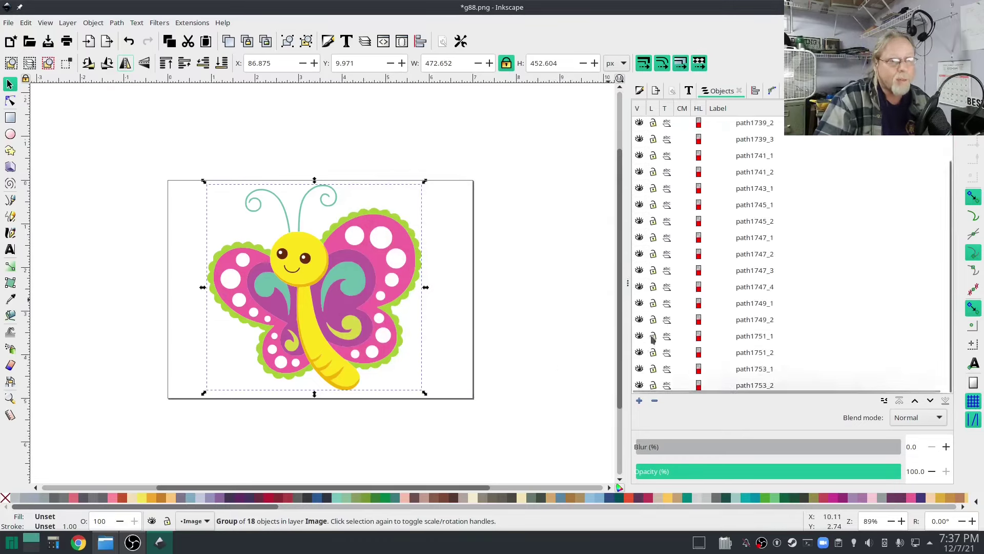
pyautogui.click(640, 385)
pyautogui.click(639, 385)
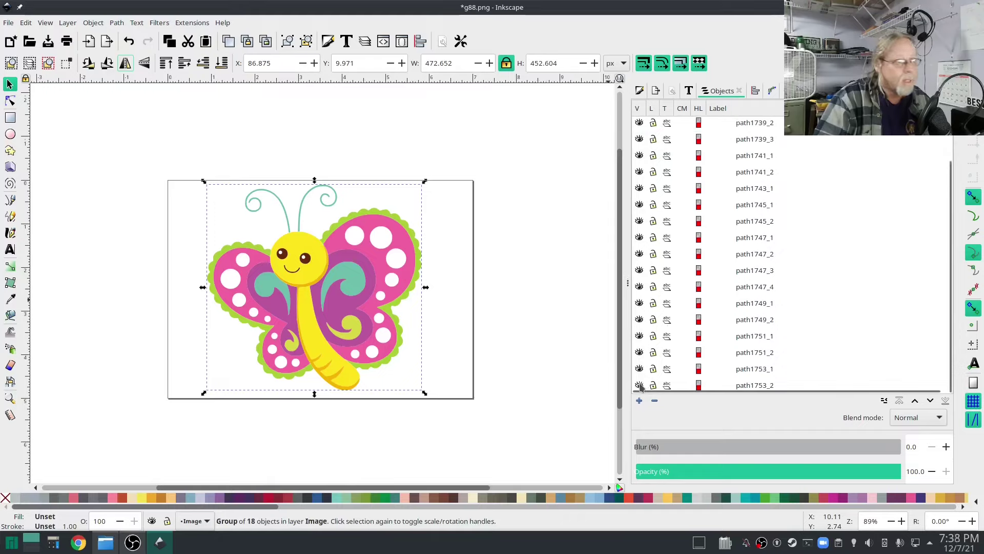
pyautogui.click(640, 368)
pyautogui.click(639, 368)
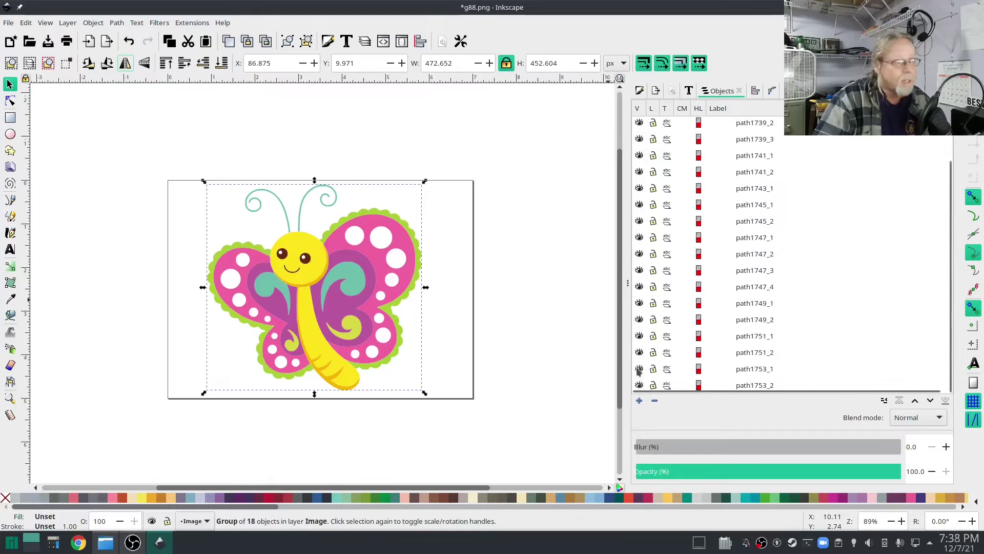
pyautogui.click(639, 352)
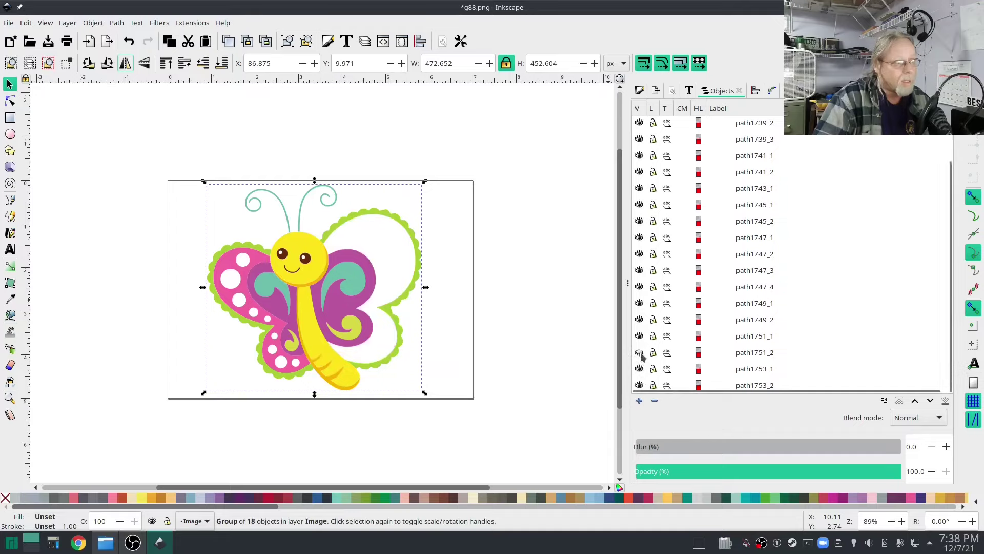
pyautogui.click(640, 352)
pyautogui.click(638, 339)
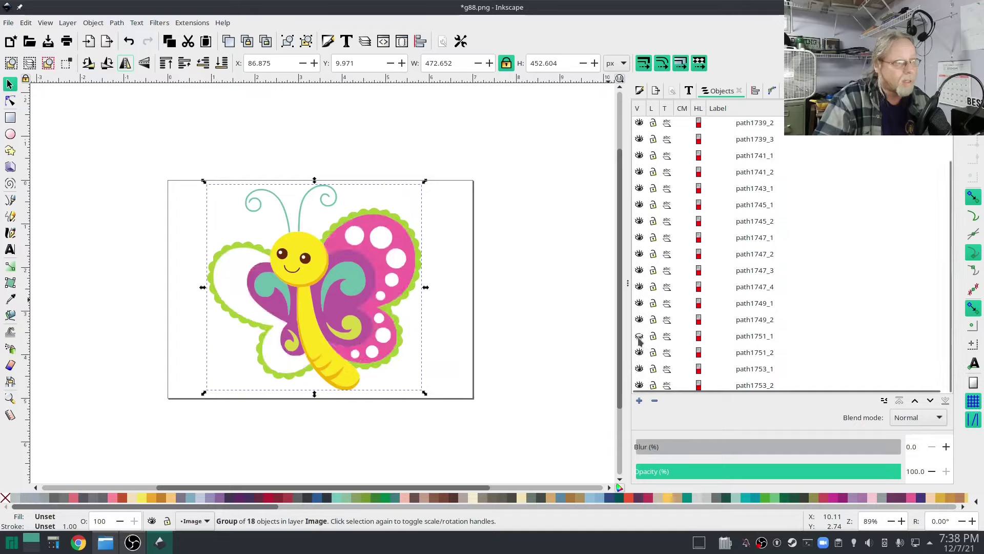
pyautogui.click(639, 339)
pyautogui.click(639, 320)
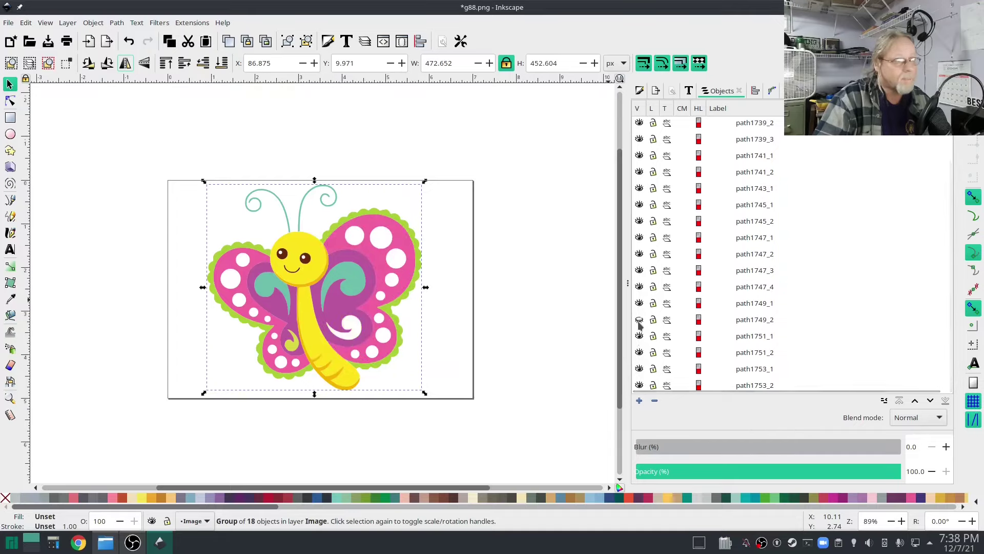
pyautogui.click(639, 321)
pyautogui.click(639, 303)
pyautogui.click(640, 303)
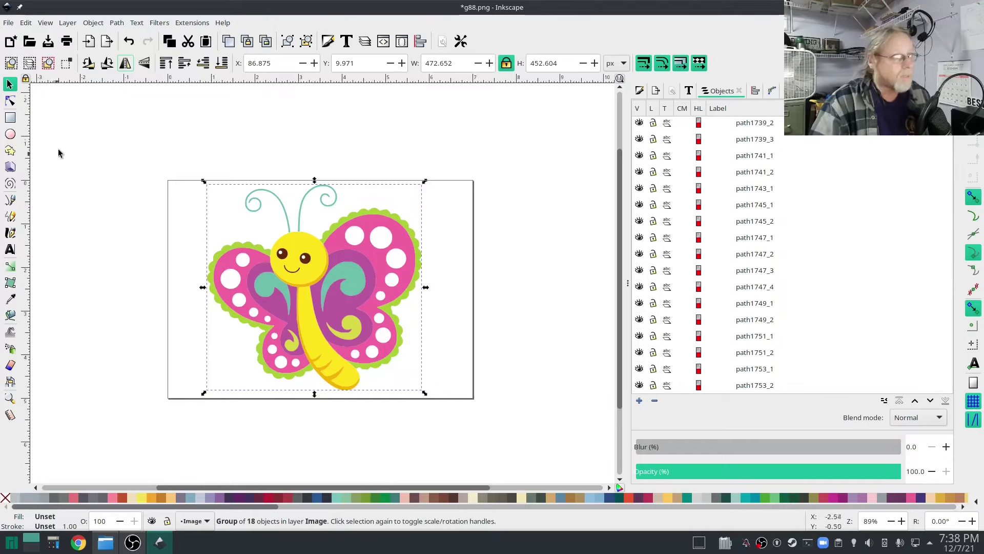
# Examine the path nodes of the yellow body, the purple inner wing and the pink wing up close with the Node tool.
pyautogui.click(11, 102)
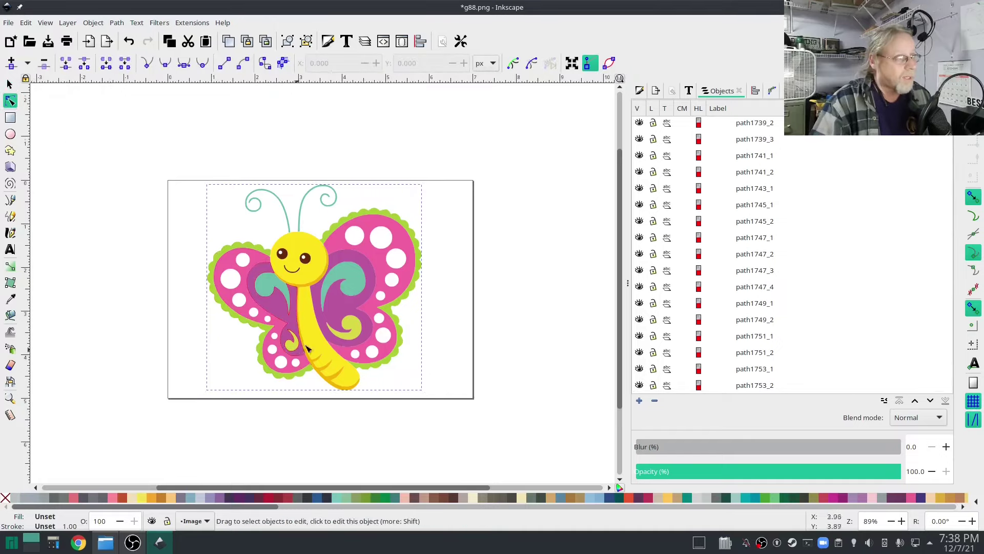
pyautogui.click(306, 324)
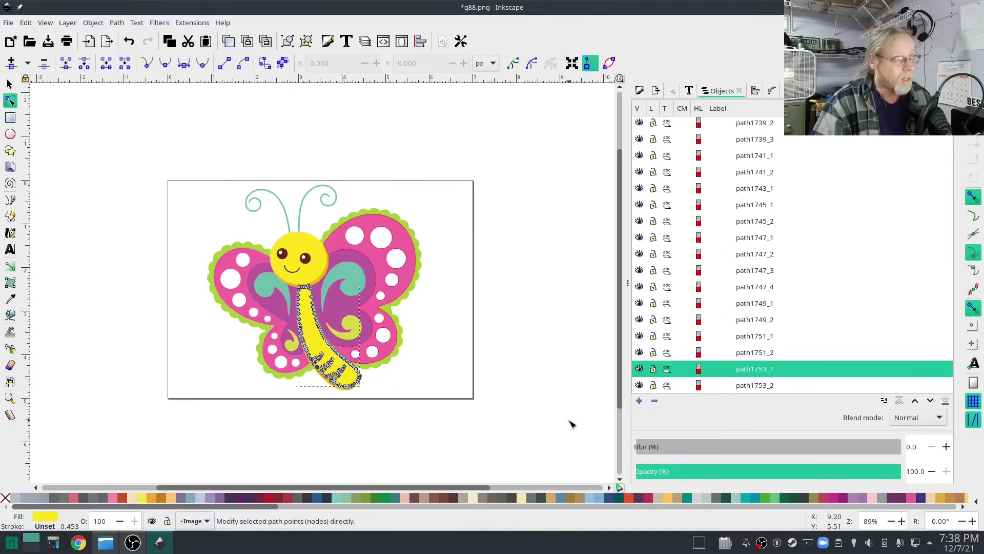
pyautogui.click(341, 376)
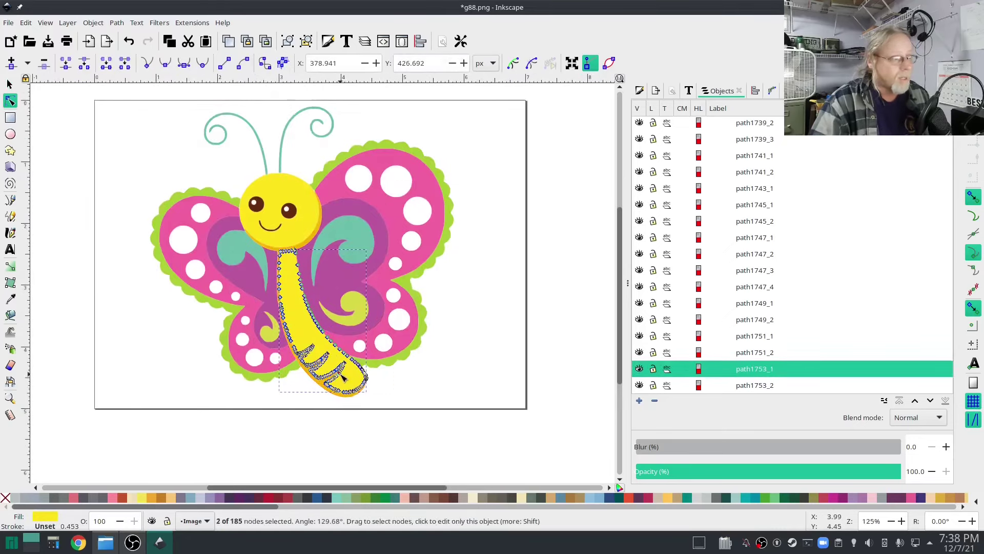
pyautogui.scroll(3, 389, 431)
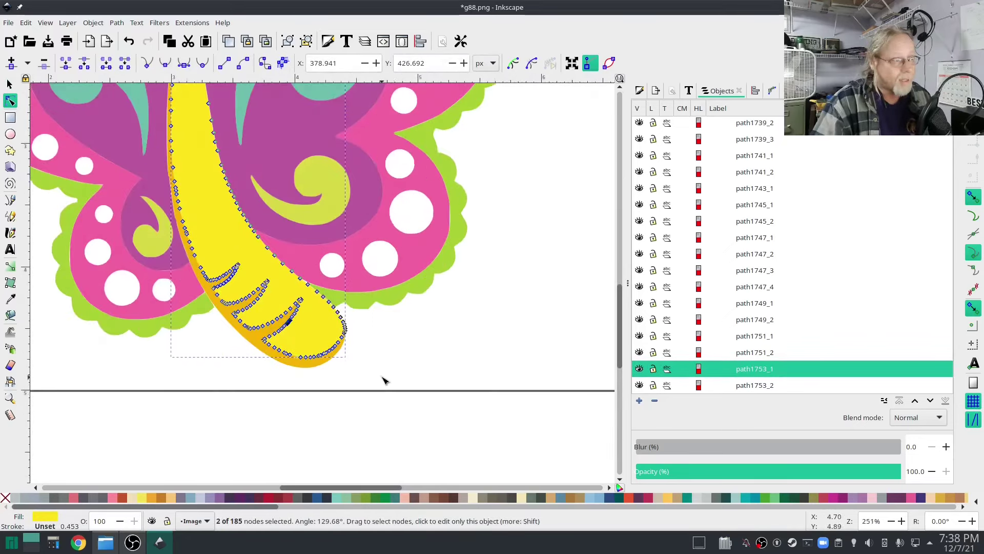
pyautogui.scroll(4, 384, 378)
pyautogui.hscroll(-2, 424, 422)
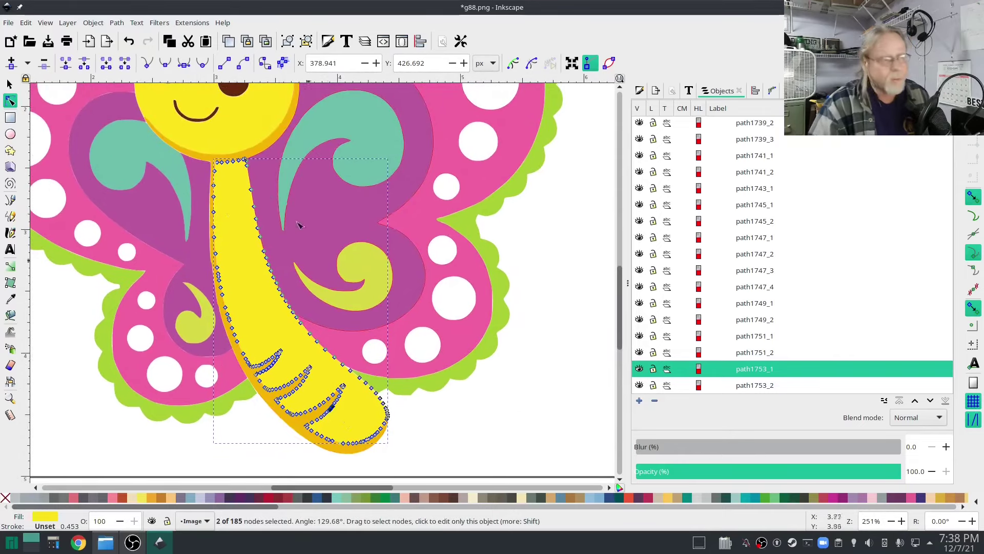
pyautogui.click(330, 217)
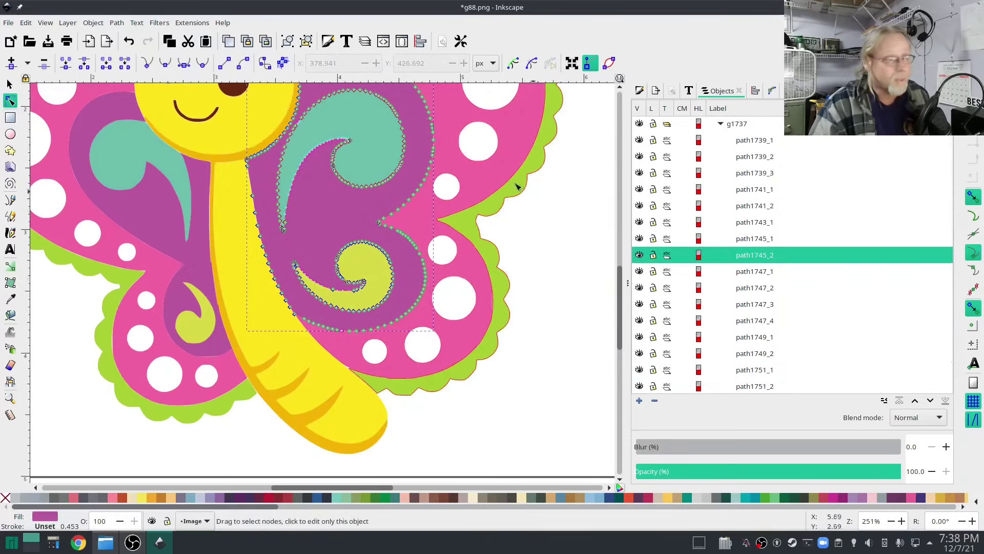
pyautogui.click(507, 174)
pyautogui.moveTo(583, 209); pyautogui.dragTo(577, 282)
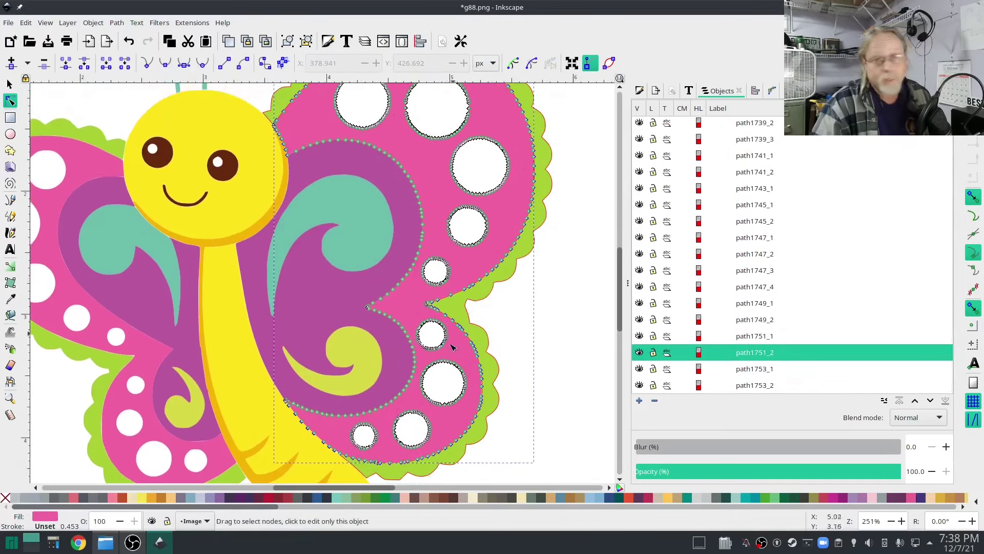
# Simplify all paths in the butterfly group g1737 to remove extra nodes.
pyautogui.scroll(3, 743, 205)
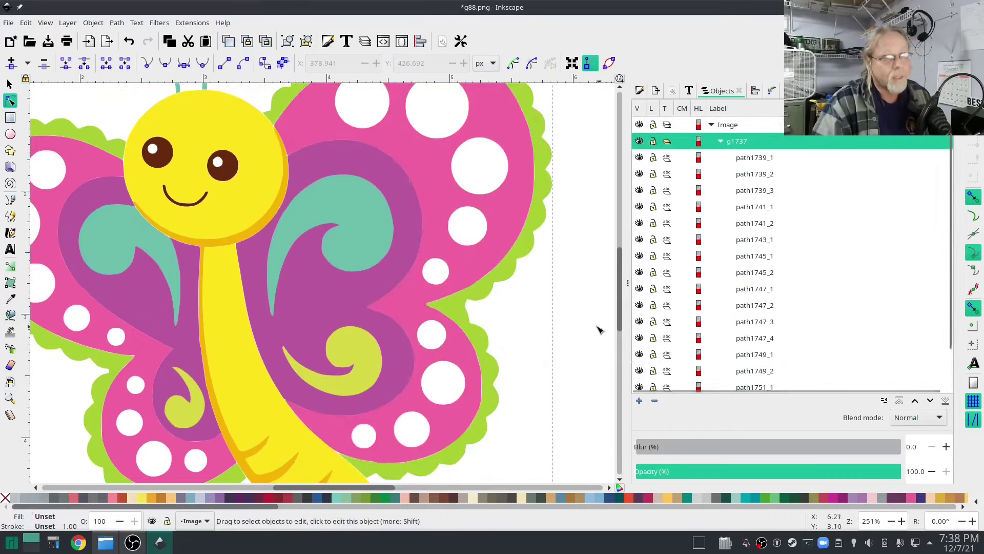
pyautogui.scroll(-2, 595, 329)
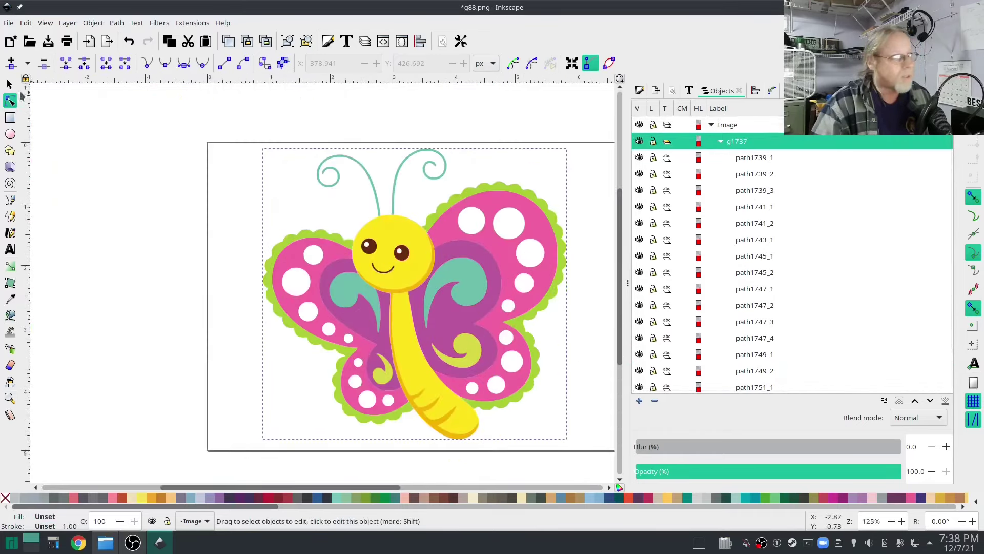
pyautogui.press('s')
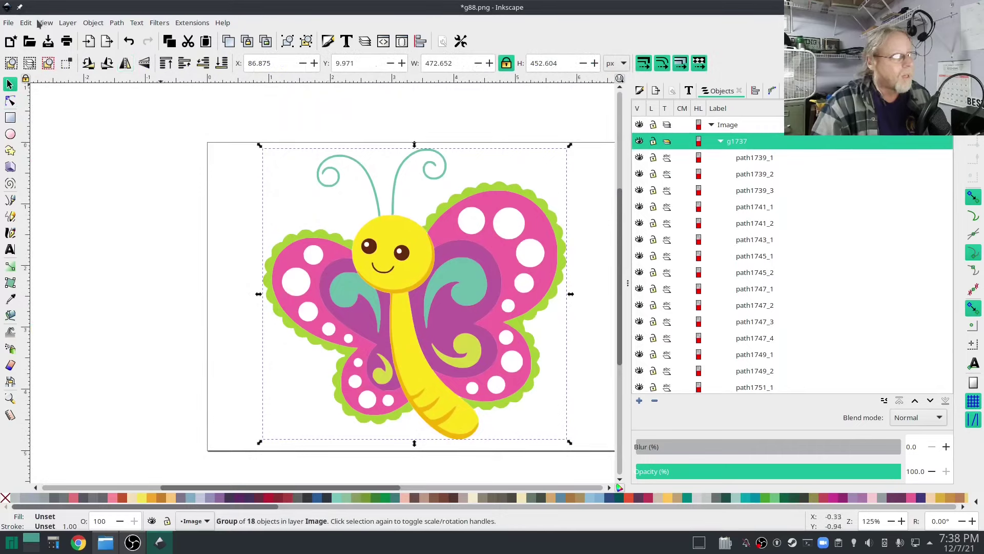
pyautogui.click(116, 23)
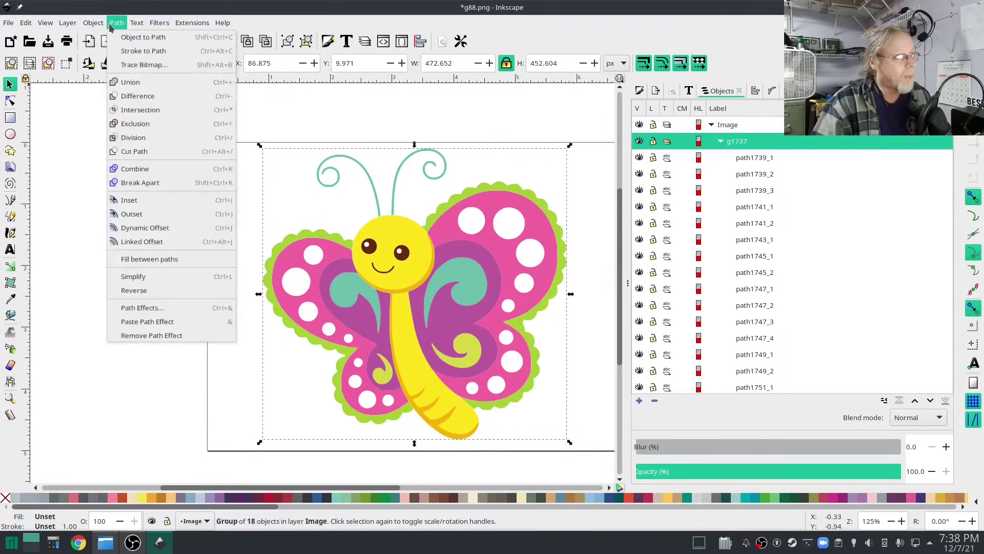
pyautogui.click(149, 278)
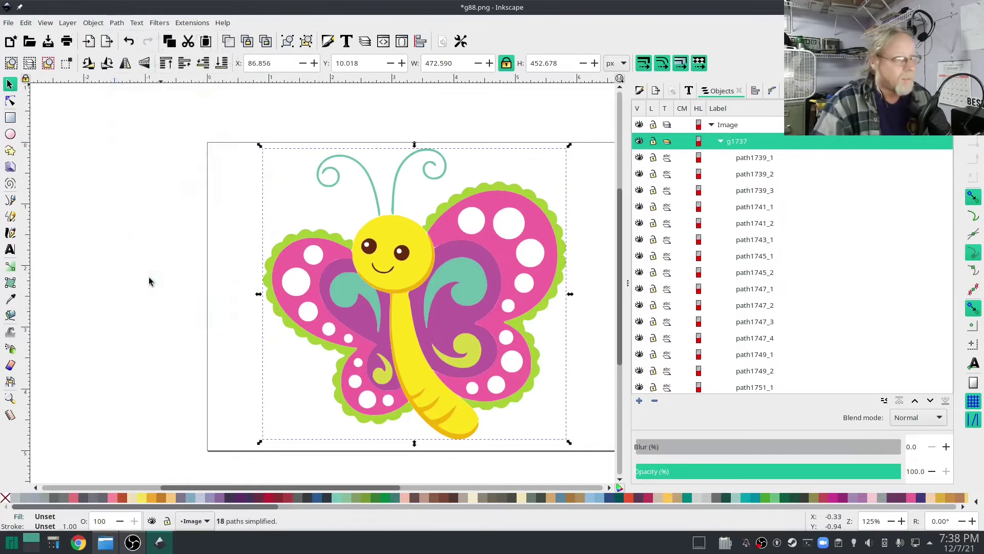
# Examine the simplified nodes of the yellow body, the purple right inner wing and the pink right wing up close with the Node tool.
pyautogui.click(10, 101)
pyautogui.click(415, 339)
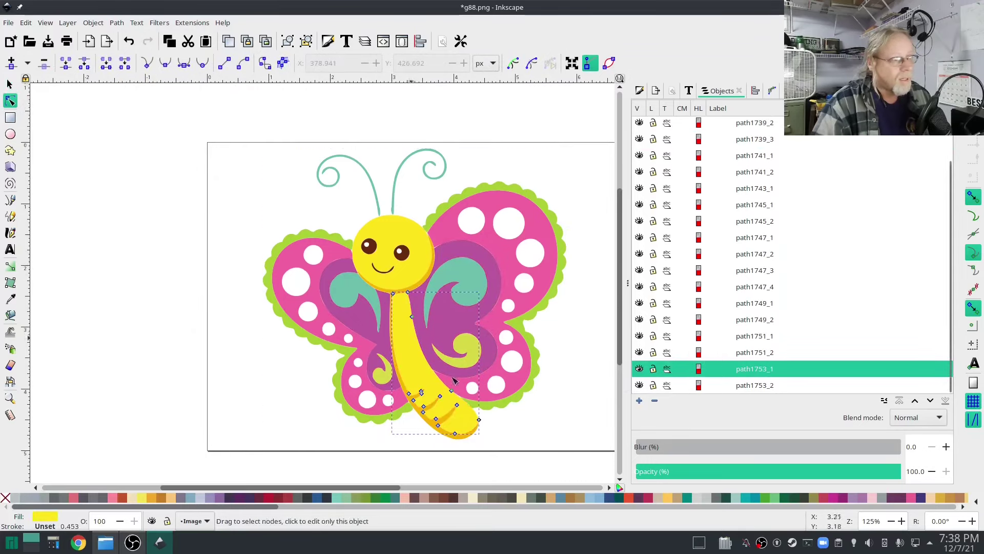
pyautogui.keyDown('ctrl'); pyautogui.scroll(3, 482, 426); pyautogui.keyUp('ctrl')
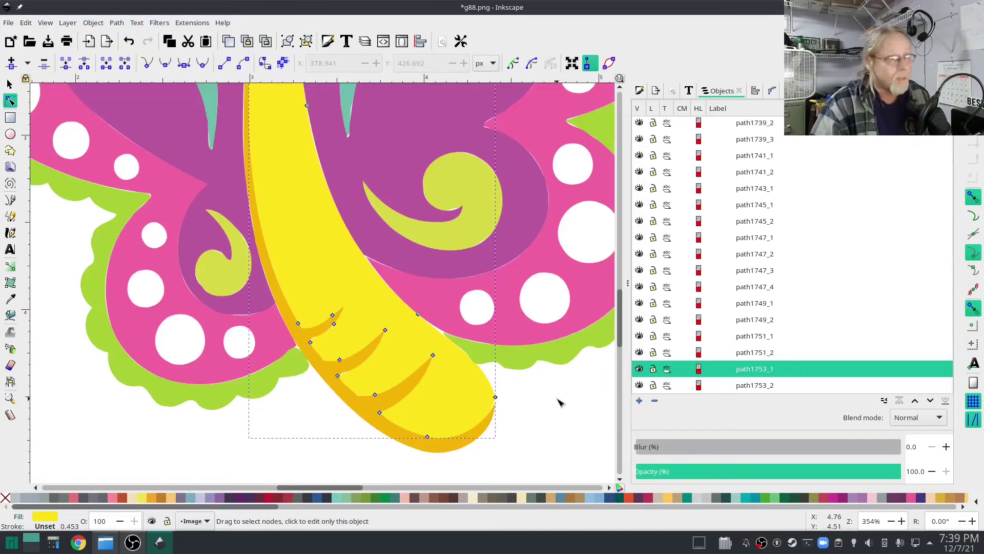
pyautogui.scroll(4, 559, 402)
pyautogui.hscroll(4, 559, 403)
pyautogui.click(306, 182)
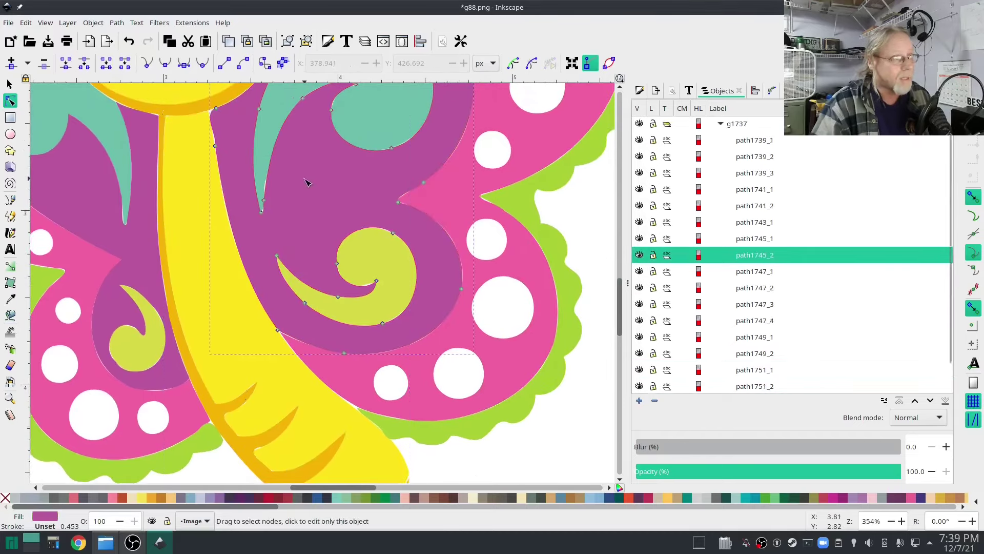
pyautogui.moveTo(589, 244); pyautogui.dragTo(516, 354)
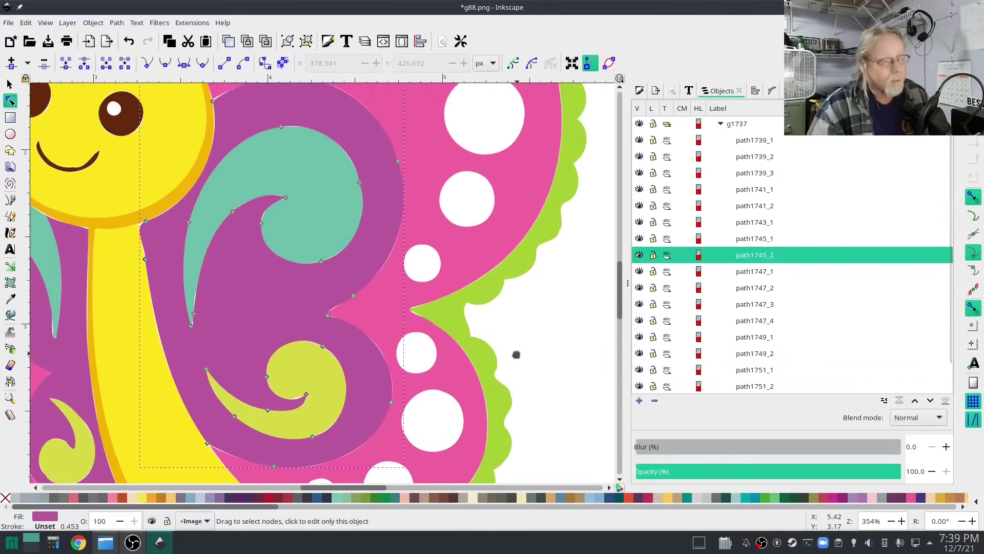
pyautogui.click(478, 263)
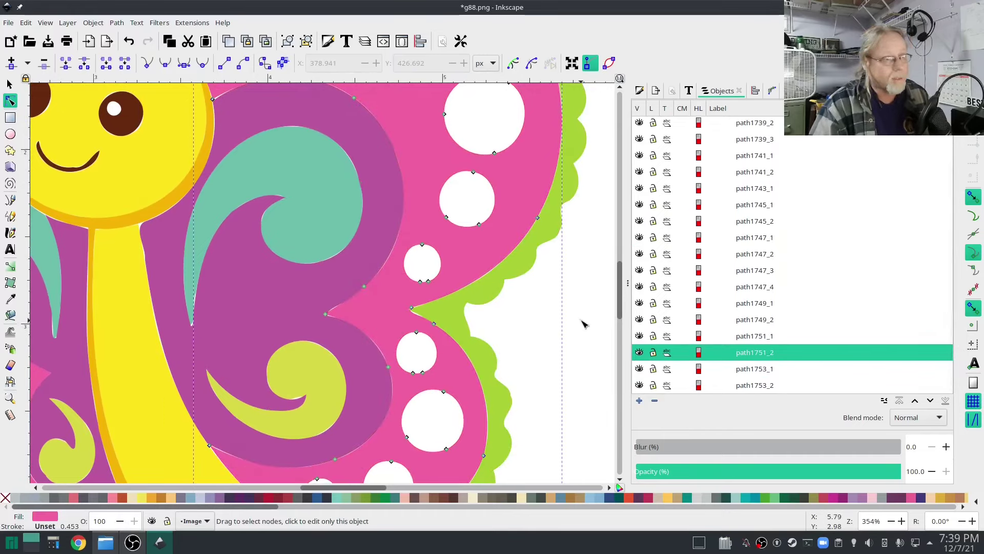
pyautogui.scroll(-2, 583, 325)
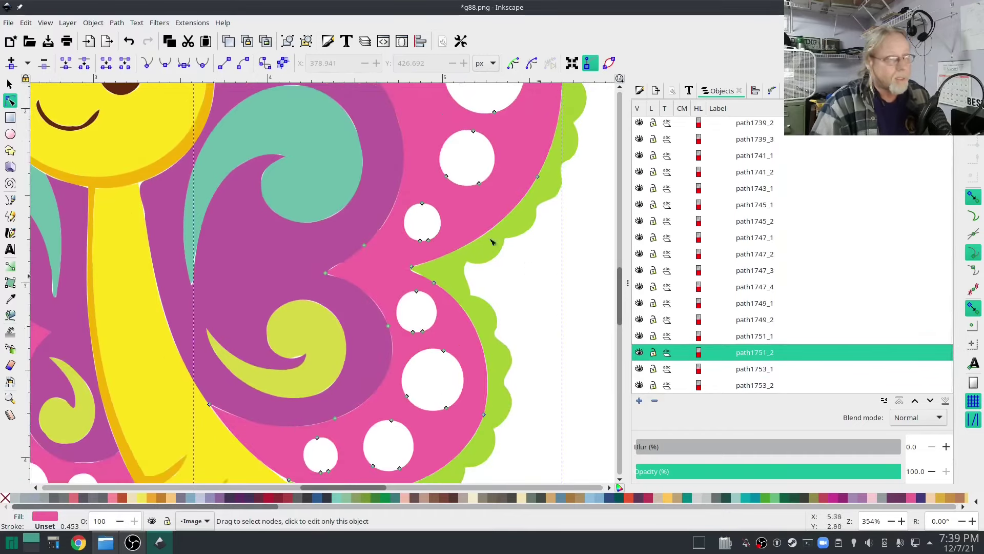
pyautogui.click(117, 22)
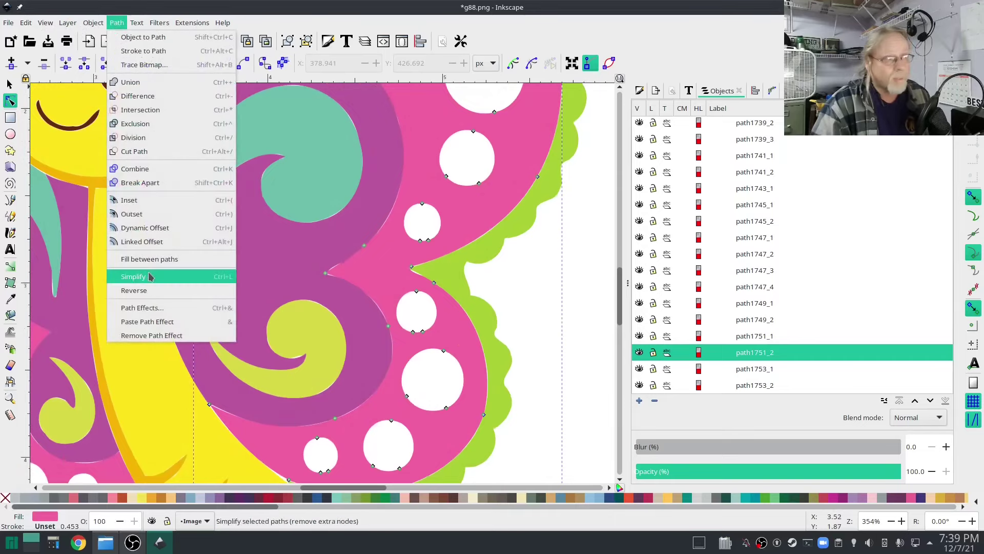
pyautogui.click(579, 321)
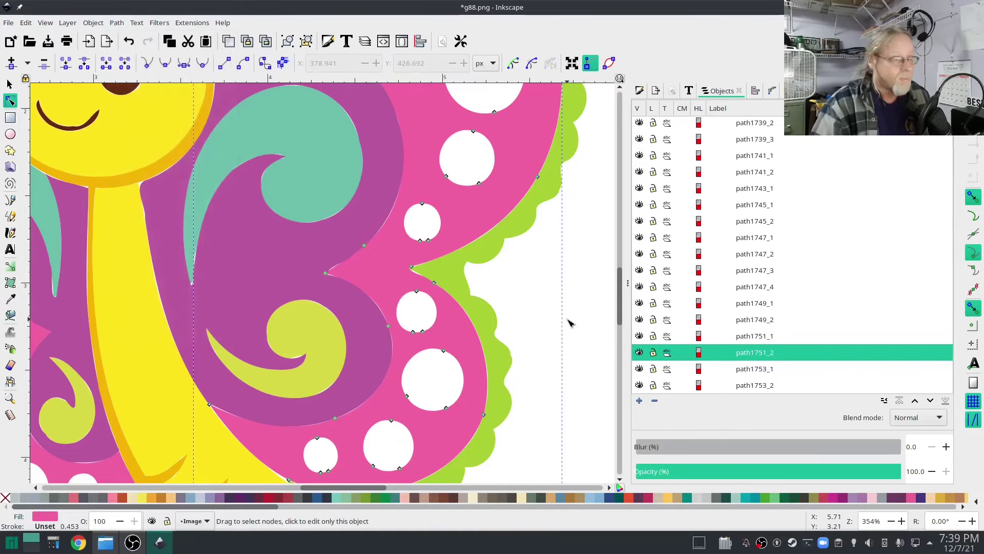
pyautogui.scroll(-2, 569, 322)
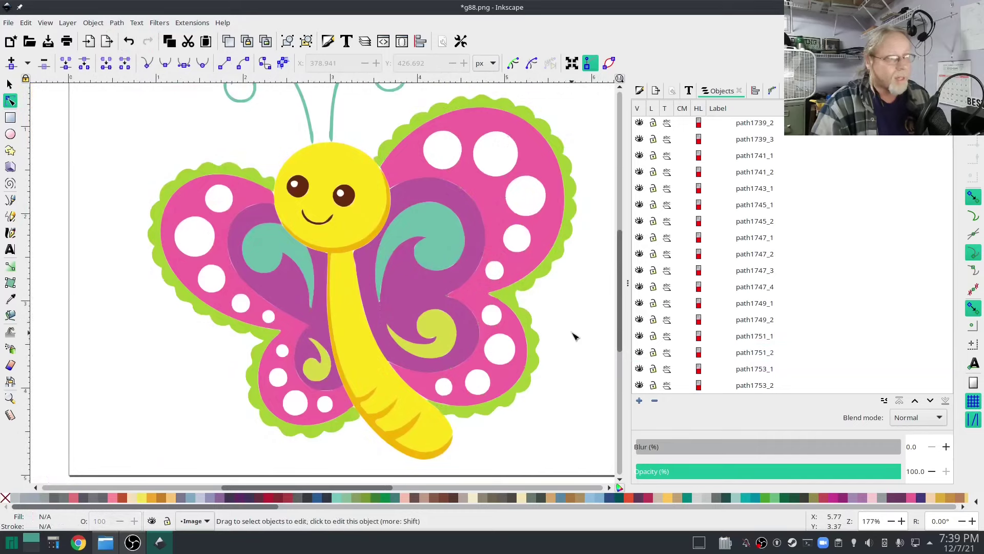
# Deselect everything and run Ink/Stitch's Troubleshoot Objects check on the whole document.
pyautogui.click(573, 334)
pyautogui.click(191, 23)
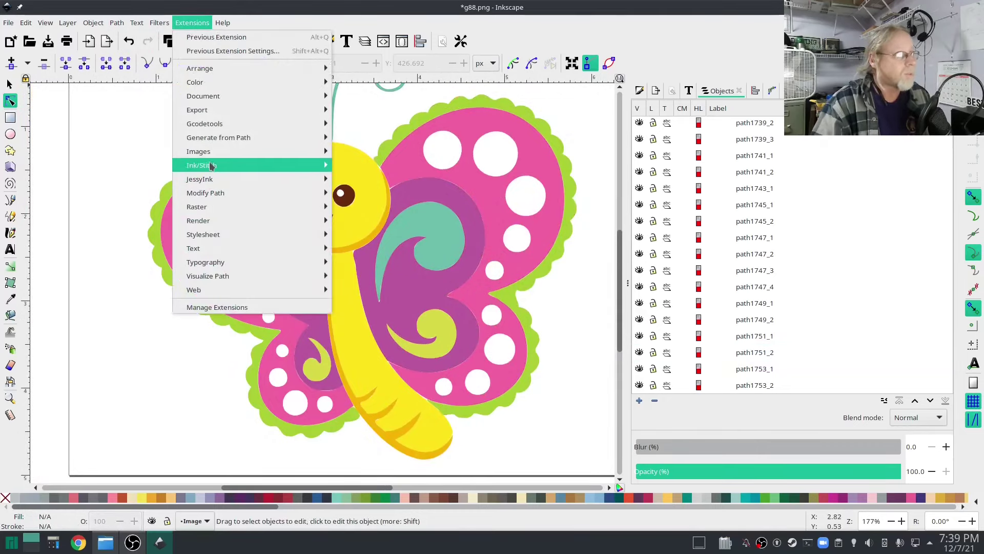
pyautogui.moveTo(210, 165)
pyautogui.moveTo(366, 303)
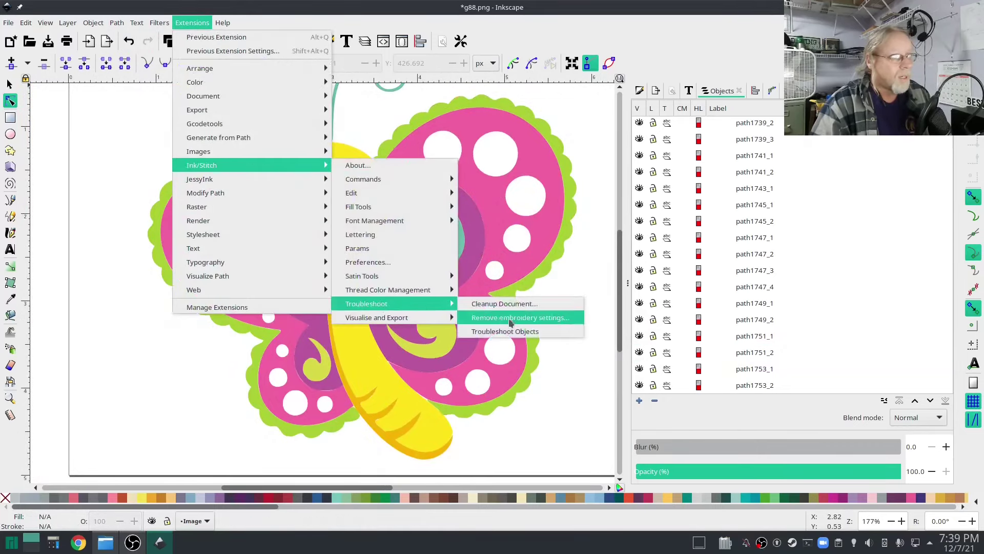
pyautogui.click(527, 332)
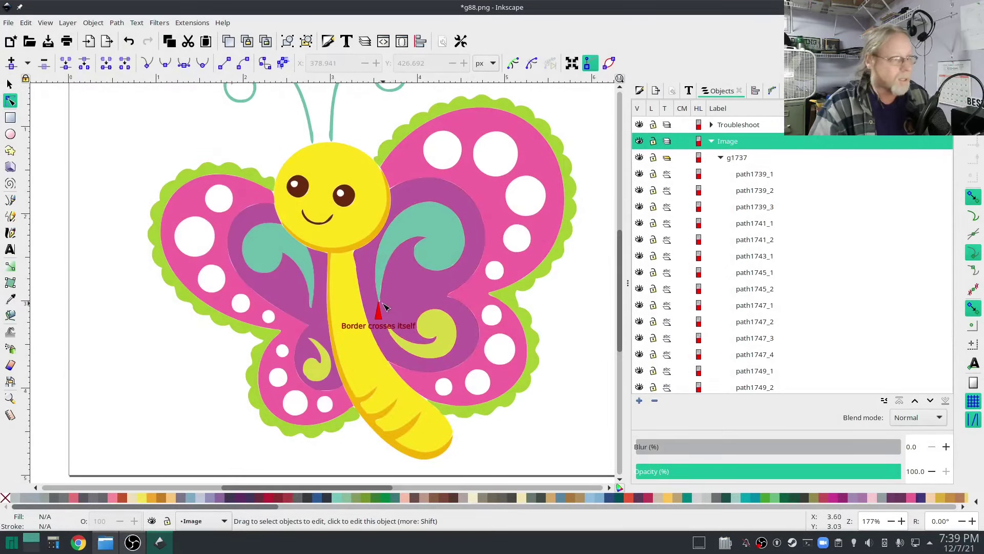
# Examine the purple inner wing path and the teal swirl's tip up close at the "Border crosses itself" marker.
pyautogui.scroll(1, 390, 312)
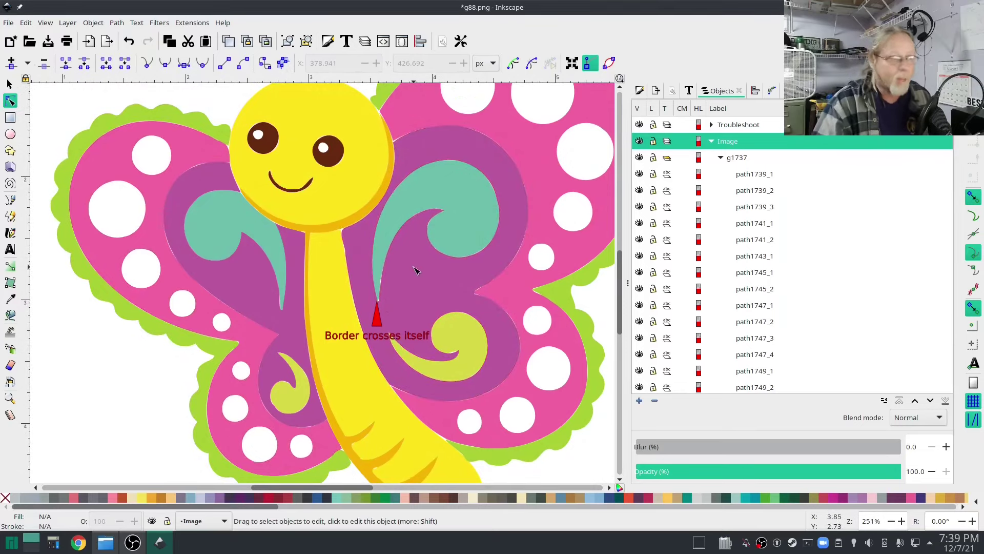
pyautogui.scroll(2, 413, 285)
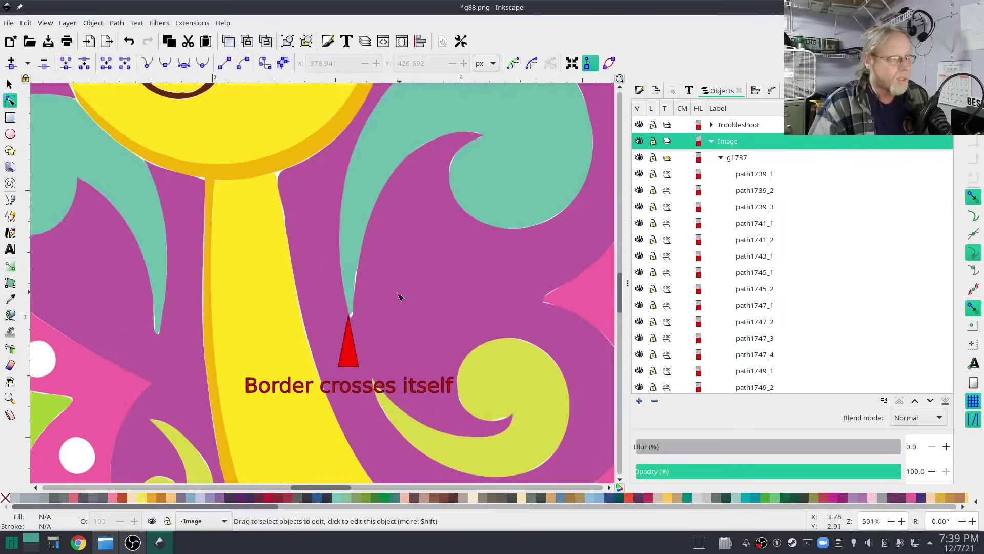
pyautogui.click(352, 296)
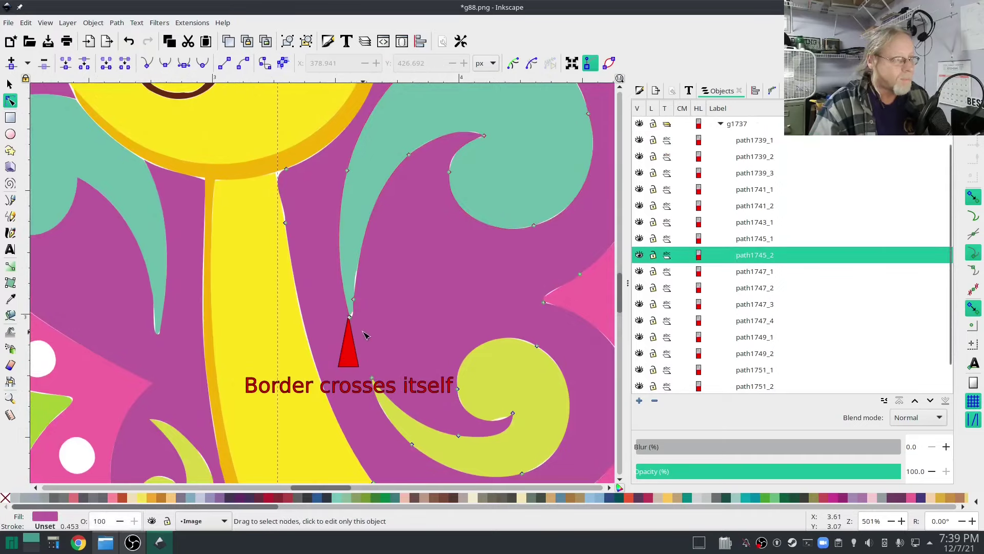
pyautogui.scroll(2, 359, 328)
pyautogui.scroll(1, 364, 335)
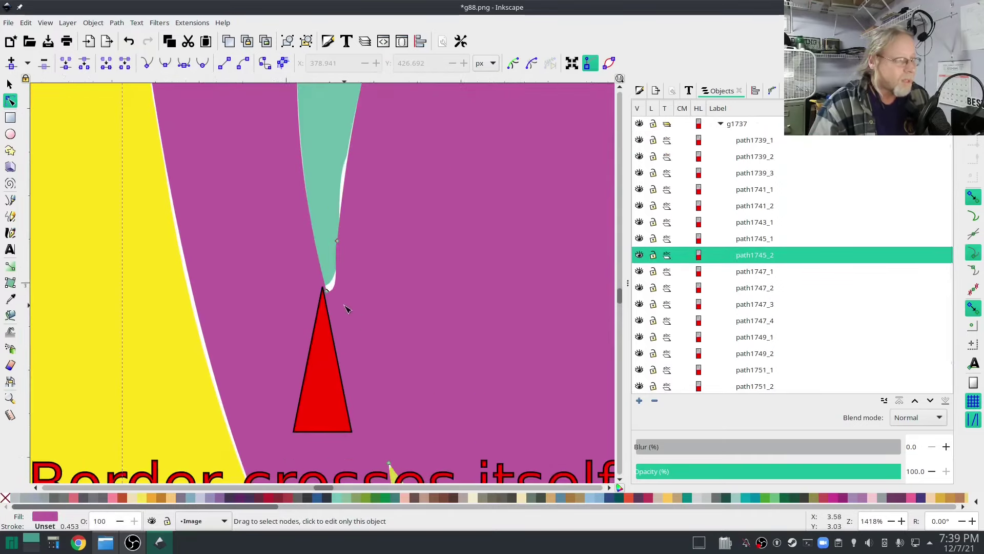
pyautogui.click(329, 274)
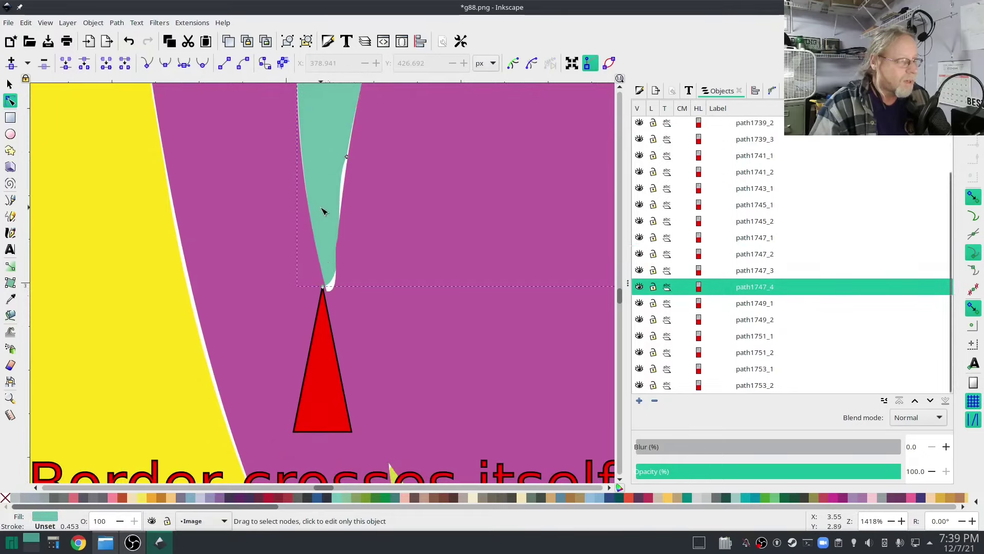
pyautogui.scroll(1, 303, 305)
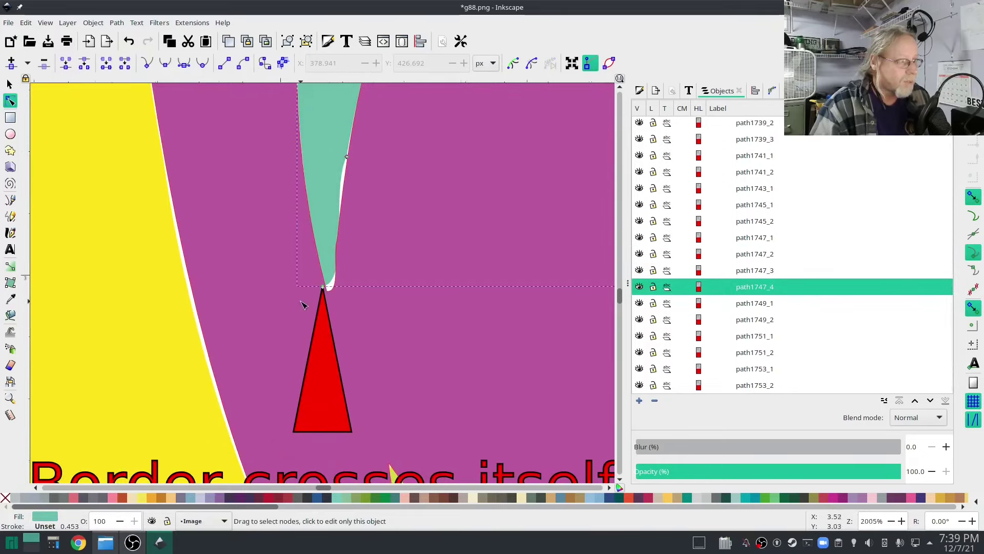
pyautogui.scroll(2, 303, 305)
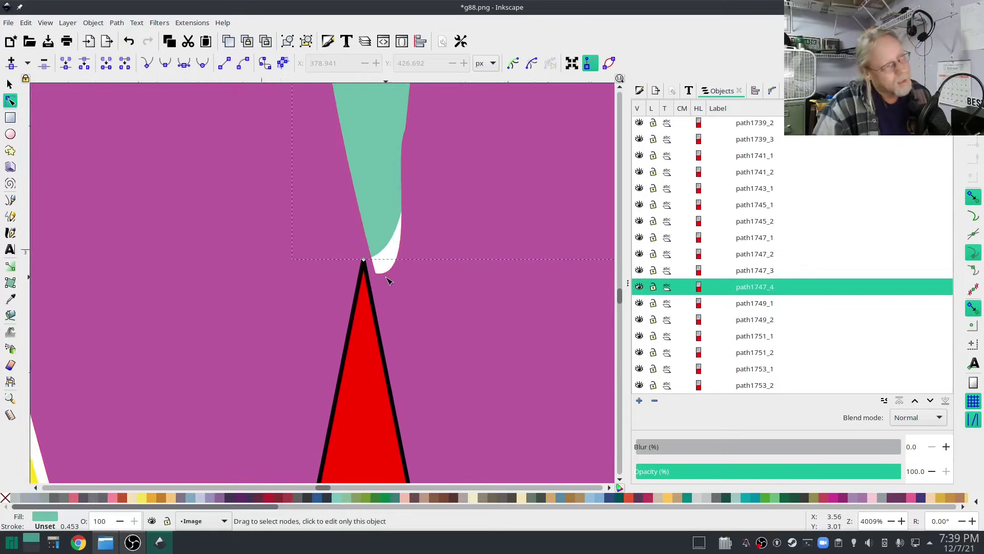
# Delete the Troubleshoot layer with its error marker.
pyautogui.scroll(-4, 403, 267)
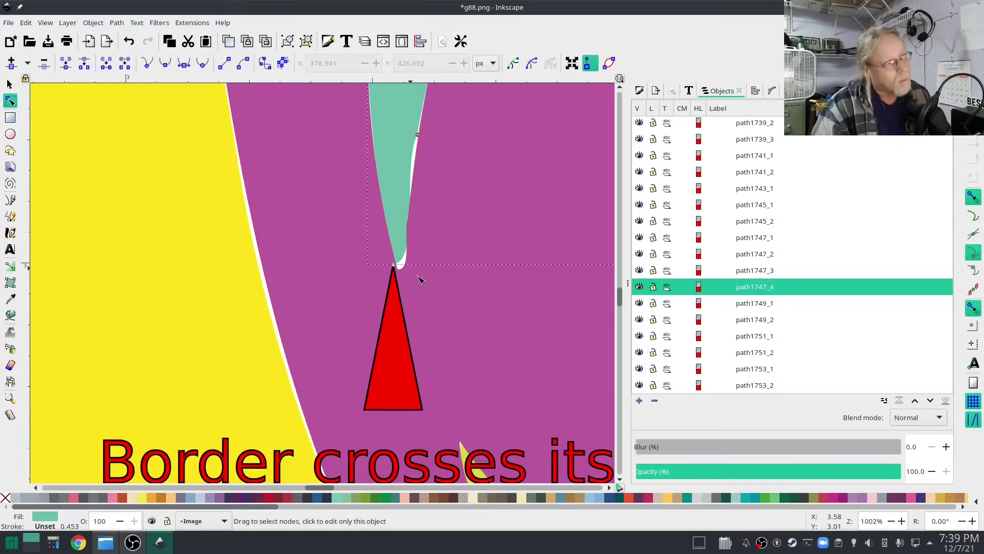
pyautogui.scroll(-3, 419, 279)
pyautogui.scroll(3, 742, 298)
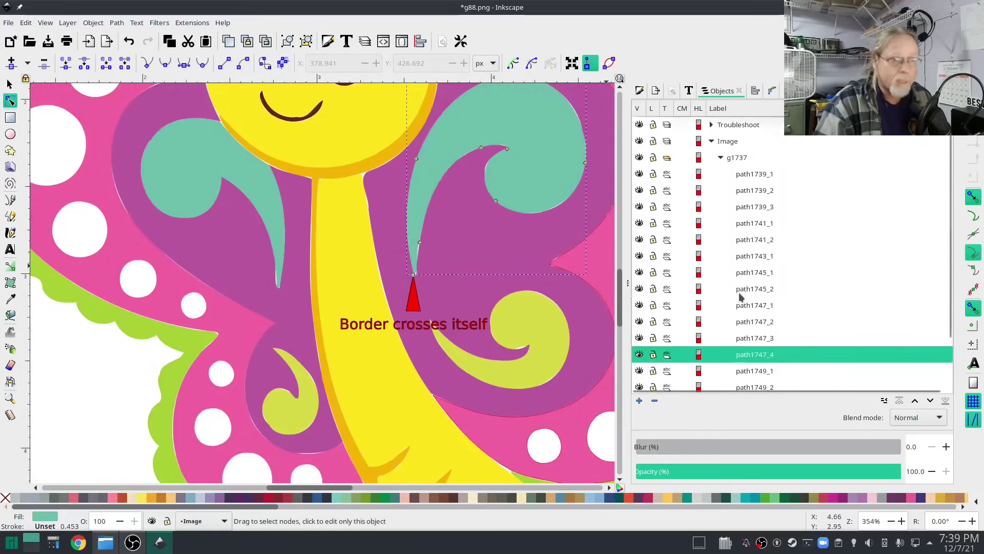
pyautogui.rightClick(745, 141)
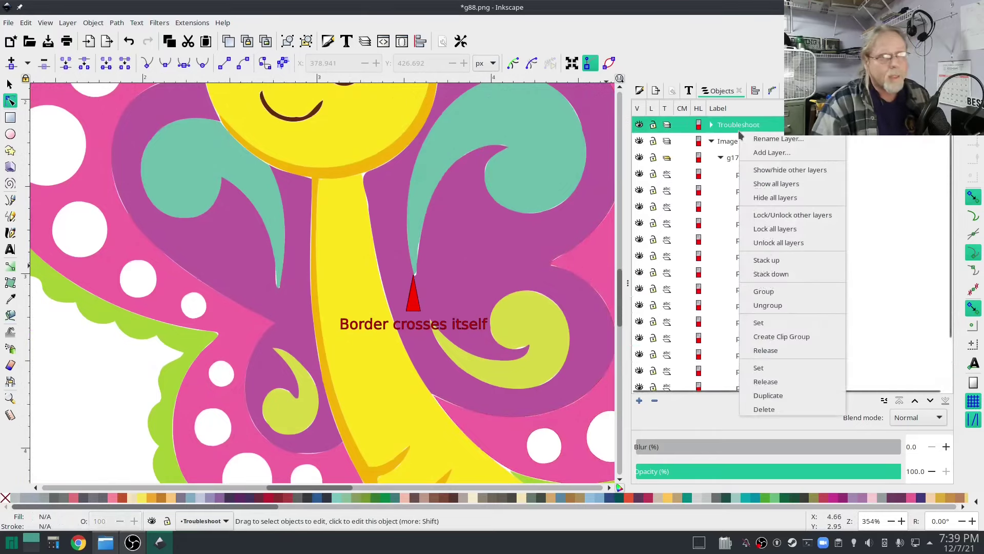
pyautogui.click(776, 410)
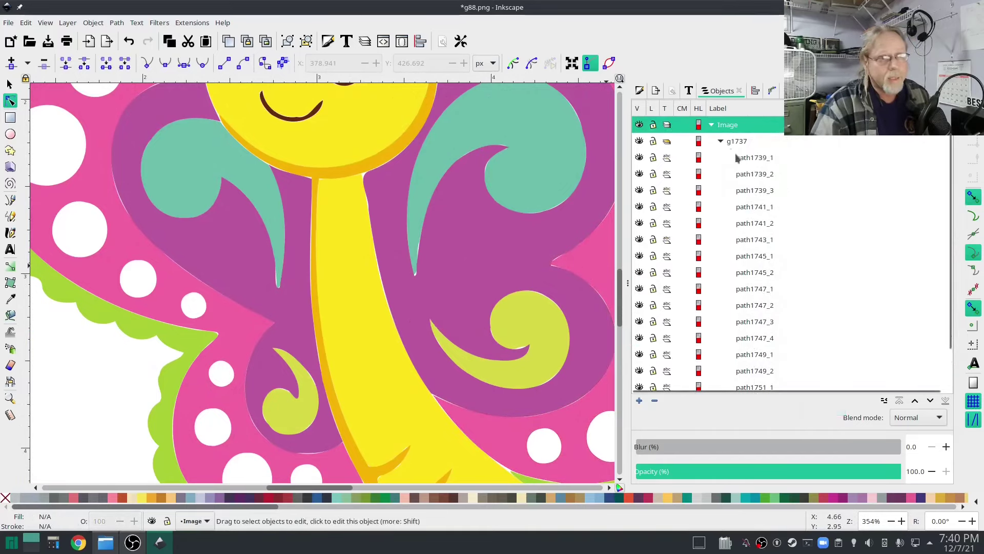
# Run Ink/Stitch's Break Apart Fill Objects on the group g1737 with the Simple method and close the dialog.
pyautogui.click(738, 141)
pyautogui.scroll(-3, 480, 321)
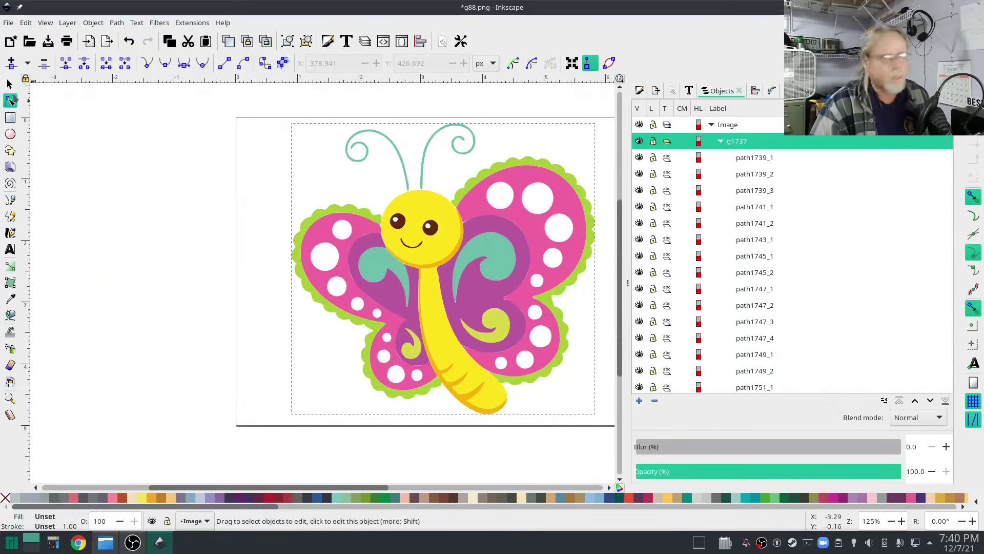
pyautogui.press('s')
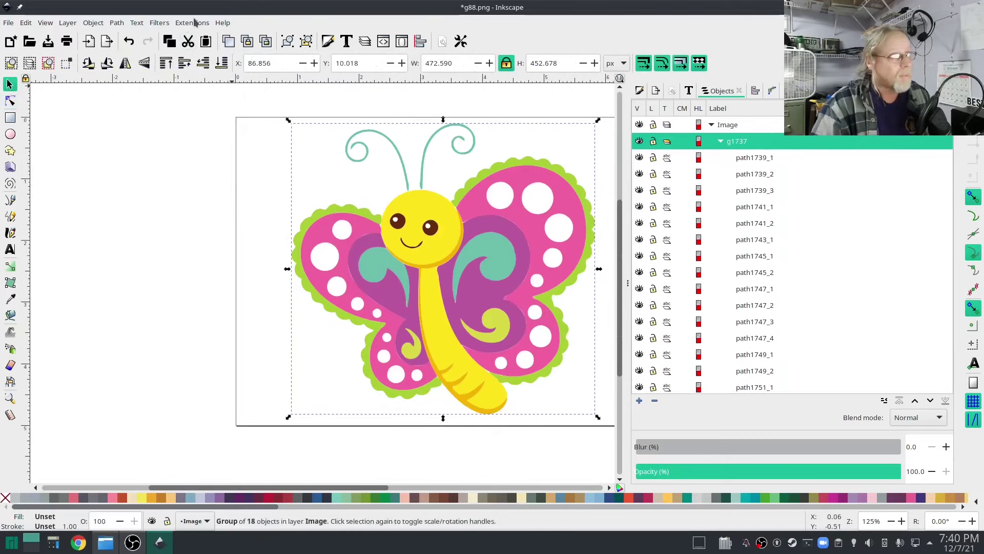
pyautogui.click(193, 22)
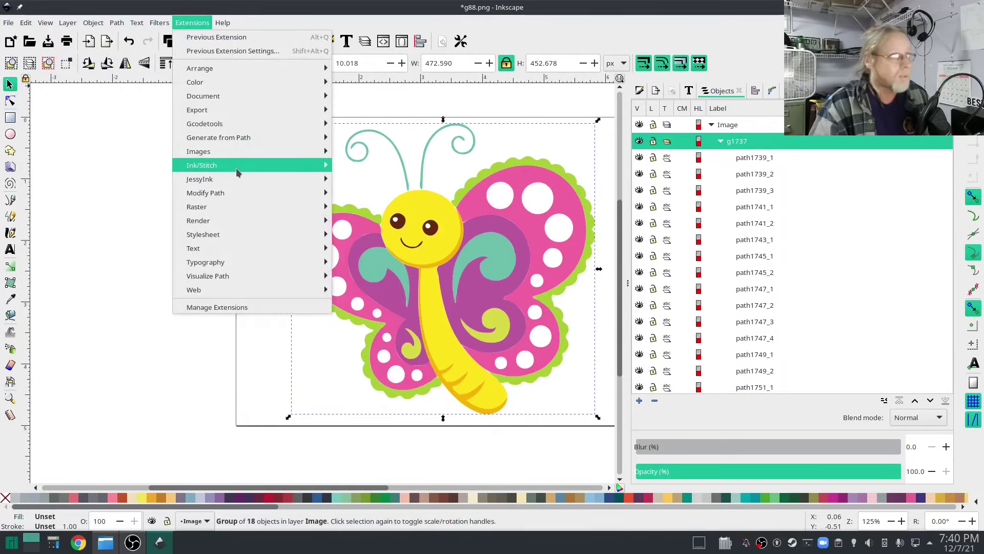
pyautogui.moveTo(238, 171)
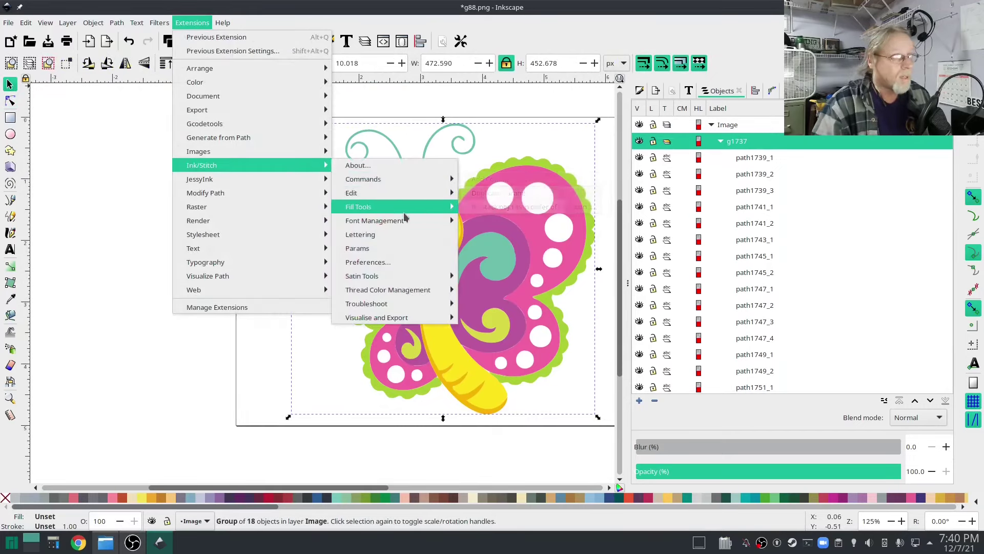
pyautogui.click(508, 207)
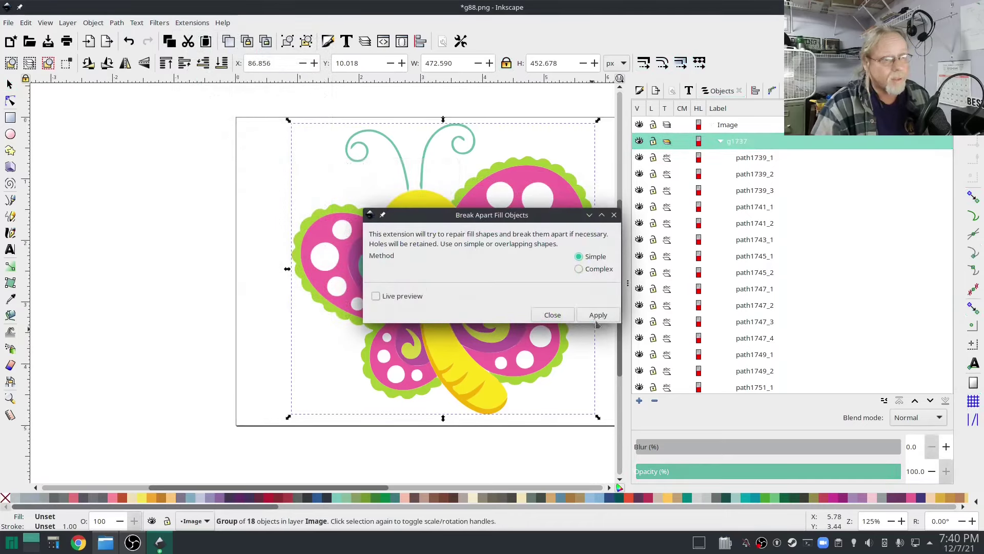
pyautogui.click(597, 315)
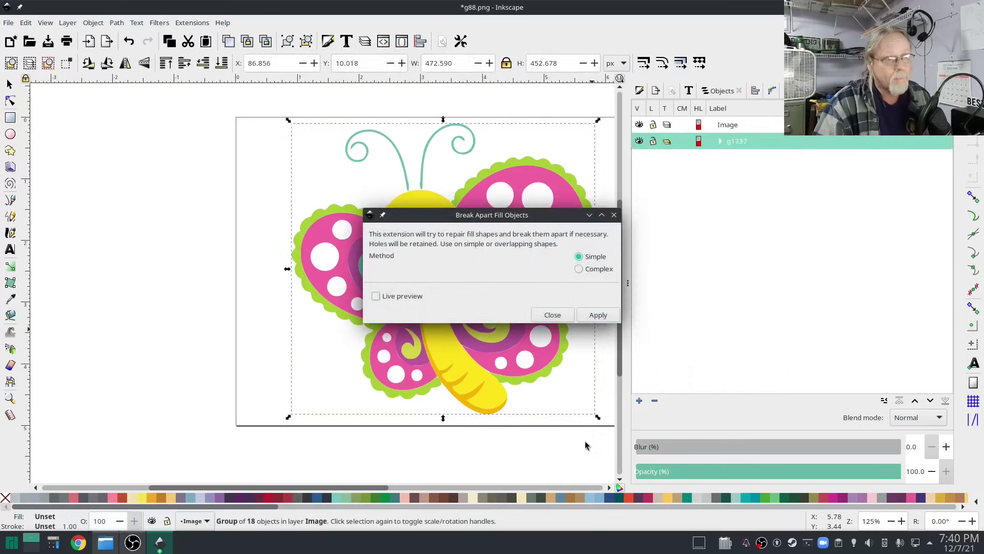
pyautogui.click(552, 315)
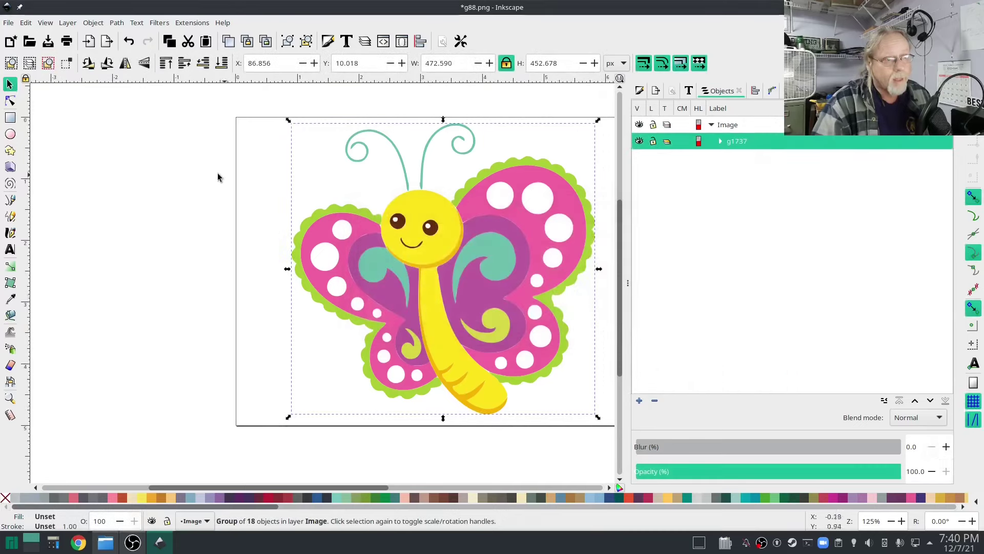
# Run Ink/Stitch's Troubleshoot Objects check on the group g1737 and dismiss the report.
pyautogui.click(199, 24)
pyautogui.moveTo(215, 165)
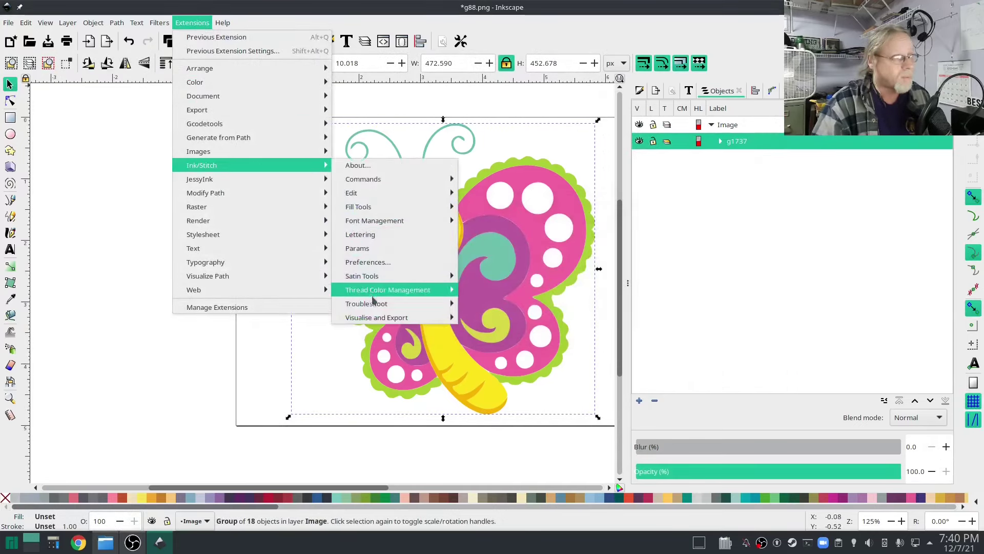
pyautogui.moveTo(379, 304)
pyautogui.click(539, 336)
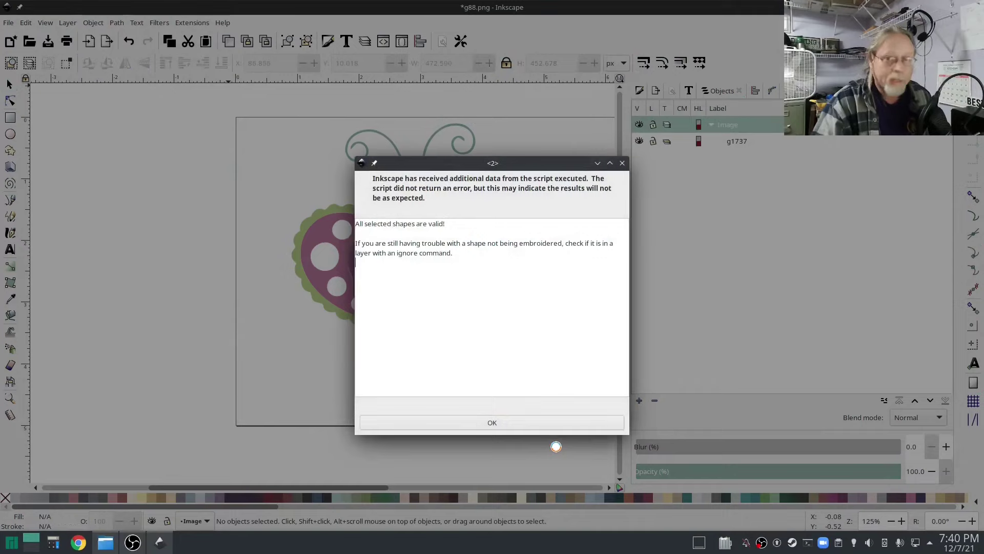
pyautogui.click(497, 420)
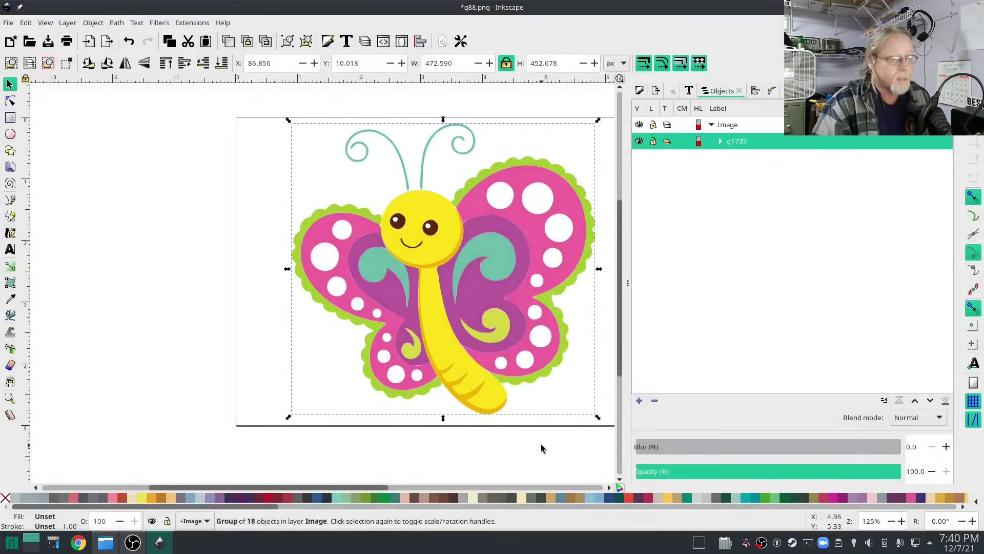
# Deselect everything and open Ink/Stitch's Simulator / Realistic Preview for the whole butterfly design.
pyautogui.moveTo(540, 444); pyautogui.dragTo(456, 452)
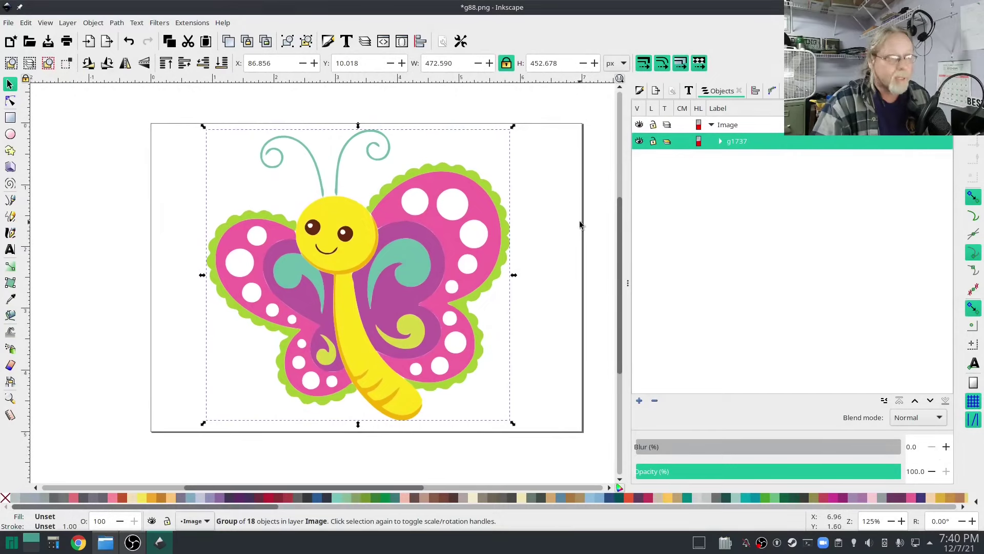
pyautogui.click(305, 100)
pyautogui.click(198, 23)
pyautogui.moveTo(241, 165)
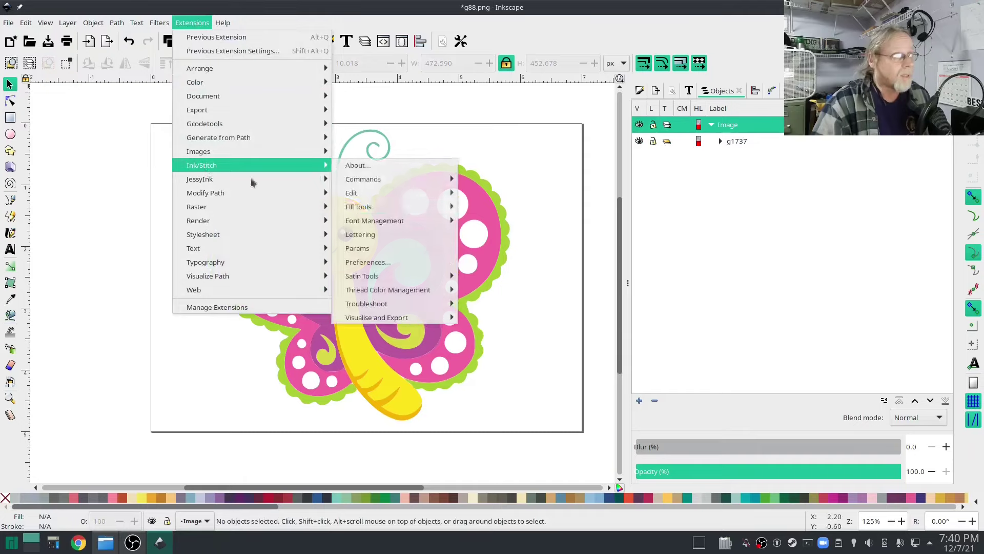
pyautogui.moveTo(396, 319)
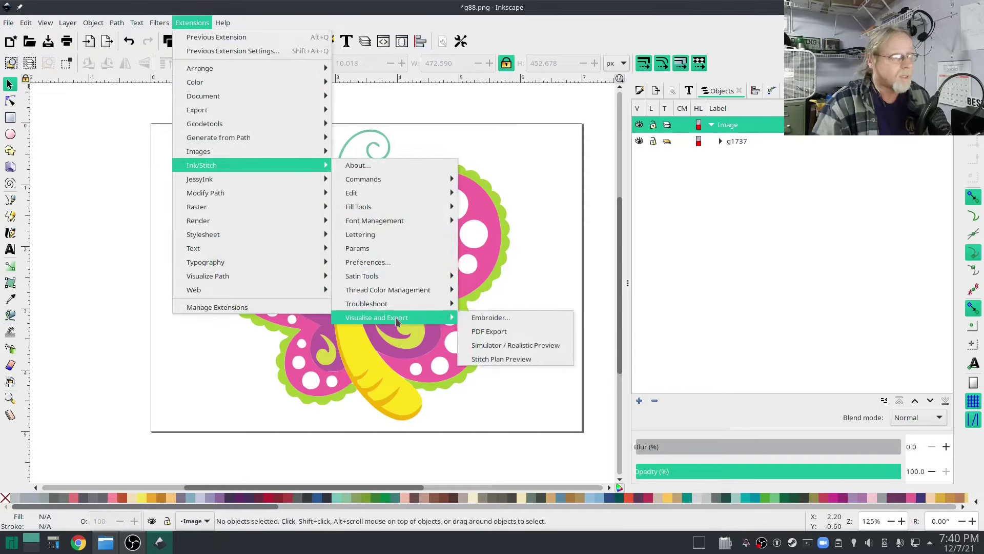
pyautogui.click(496, 346)
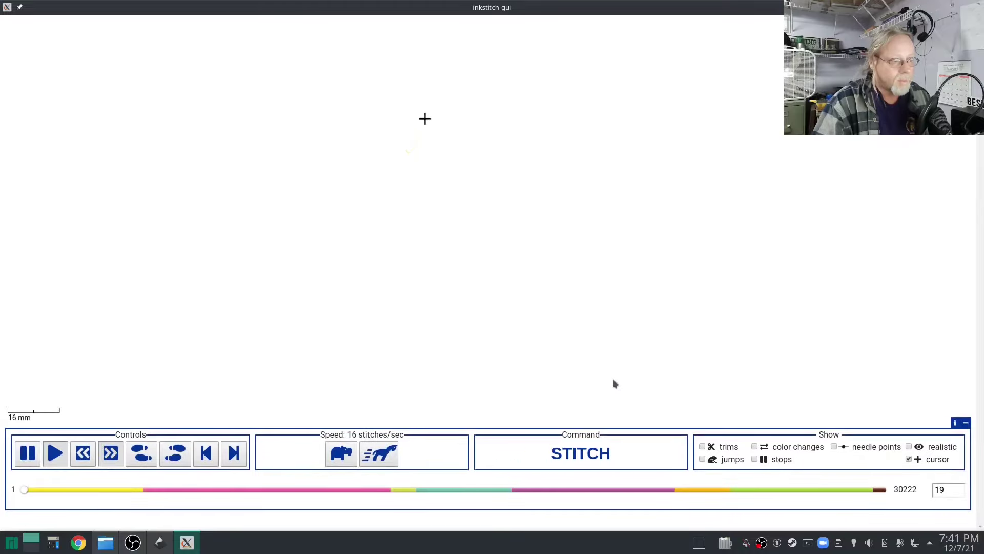
# Raise the stitch simulation speed to 8192 stitches/sec and let it play through to the last stitch.
pyautogui.click(373, 448)
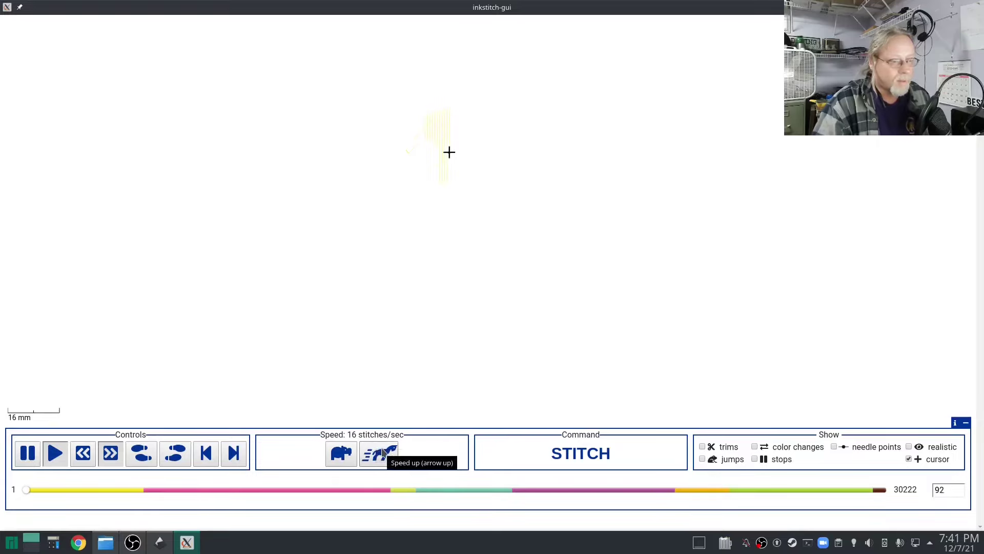
pyautogui.click(376, 450)
pyautogui.click(375, 451)
pyautogui.click(376, 450)
pyautogui.click(375, 451)
pyautogui.click(376, 450)
pyautogui.click(376, 450)
pyautogui.click(377, 450)
pyautogui.click(376, 451)
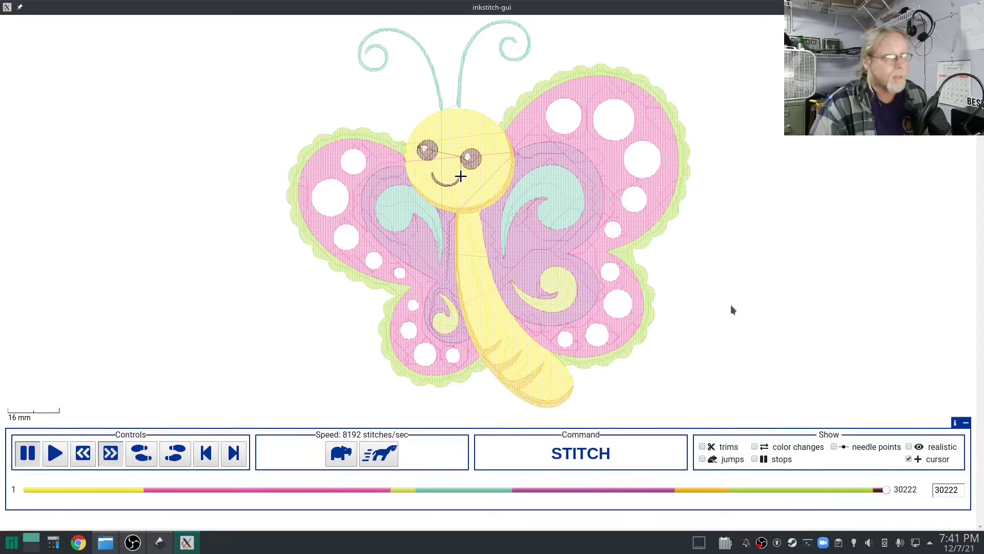
# Inspect the finished stitch-out in the realistic rendering and close the simulator.
pyautogui.scroll(-3, 731, 304)
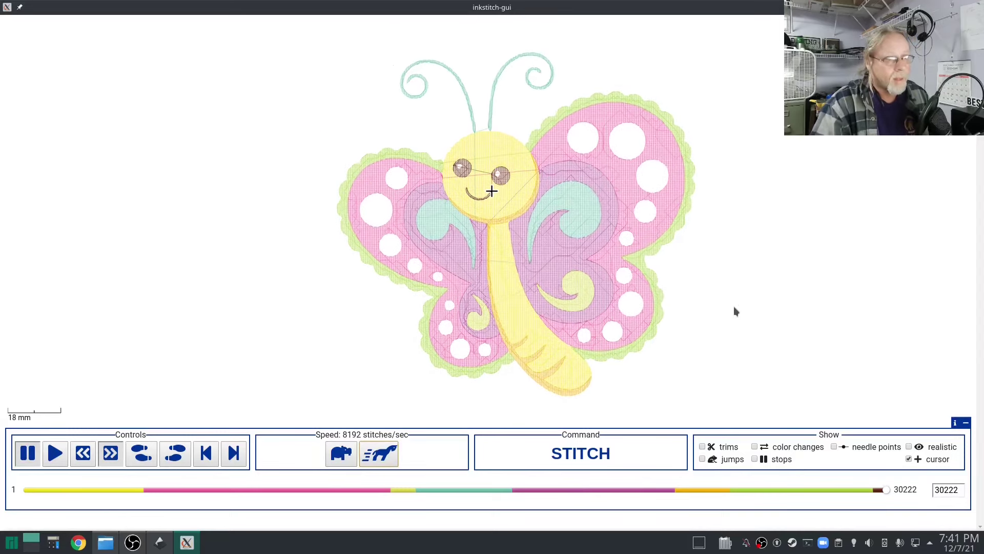
pyautogui.scroll(-1, 734, 310)
pyautogui.click(910, 447)
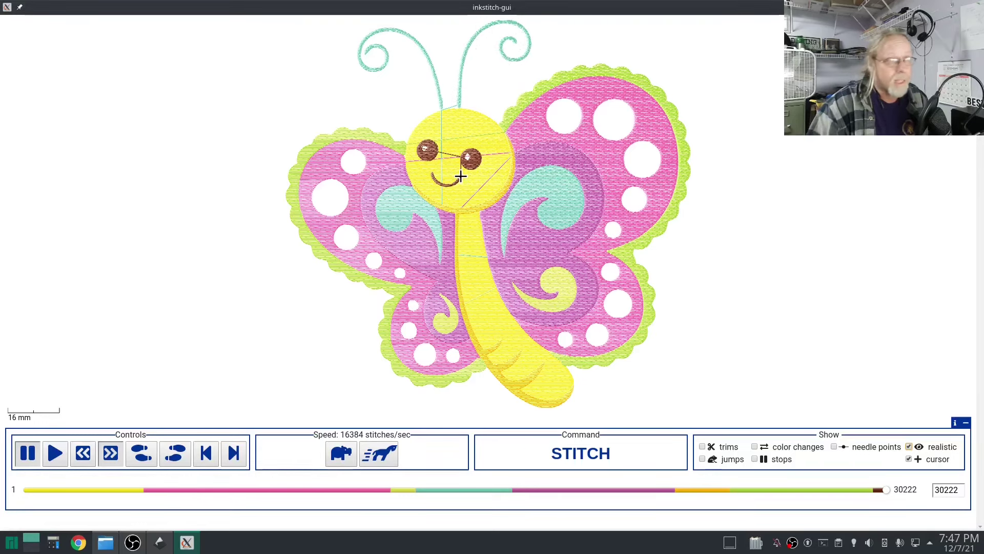
pyautogui.hotkey('alt', 'F4')
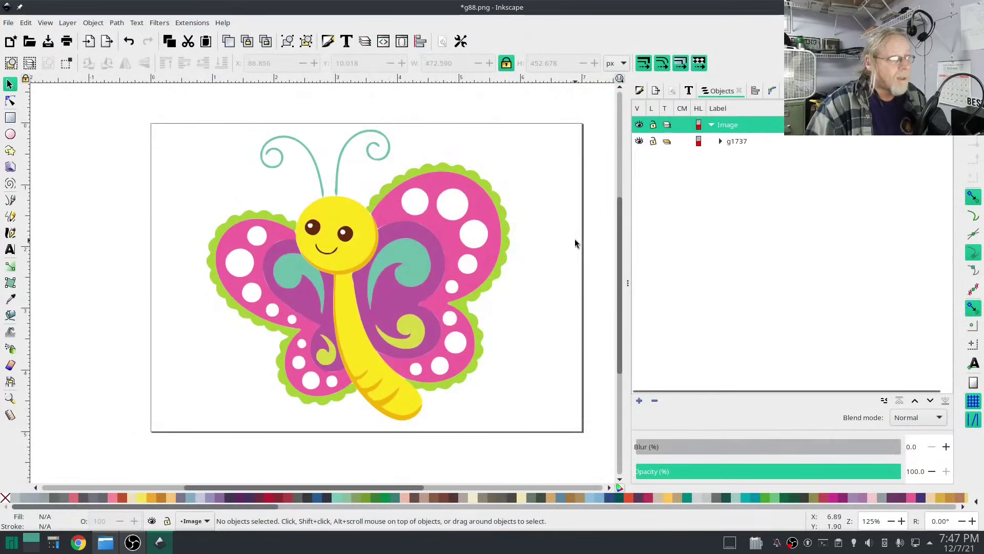
# Expand the group g1737 and examine the two teal antenna paths up close by selecting each one, then deselect.
pyautogui.click(734, 144)
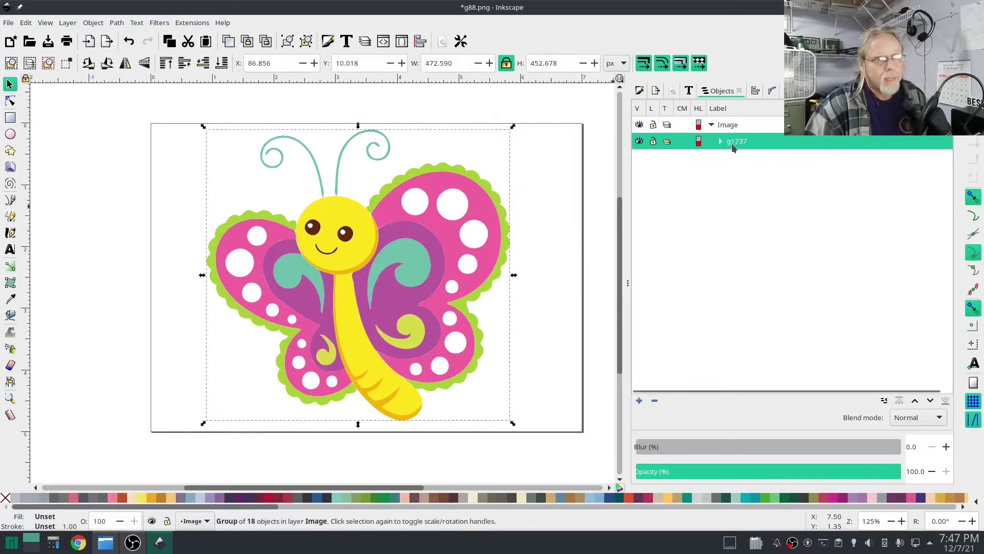
pyautogui.click(720, 143)
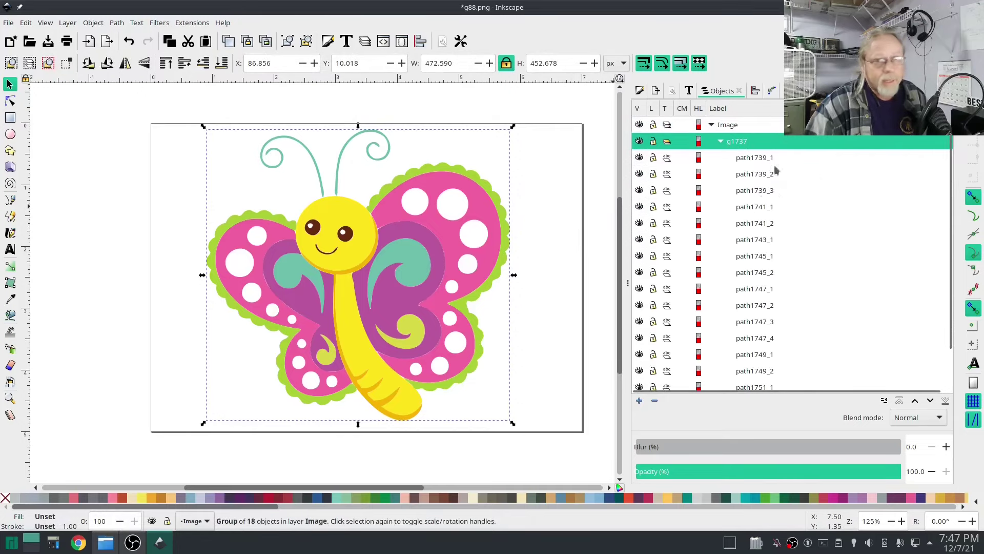
pyautogui.scroll(4, 330, 202)
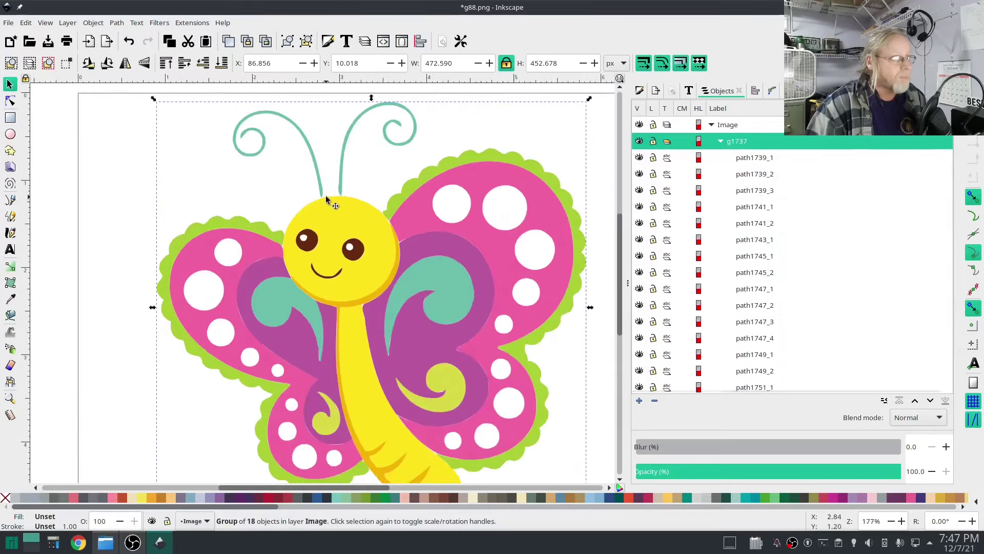
pyautogui.scroll(5, 317, 339)
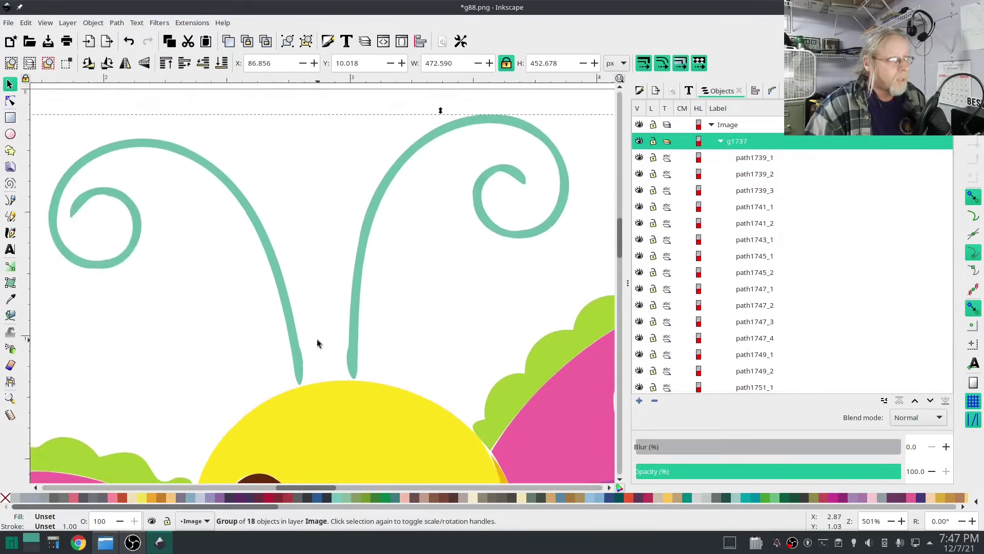
pyautogui.keyDown('ctrl'); pyautogui.click(355, 289); pyautogui.keyUp('ctrl')
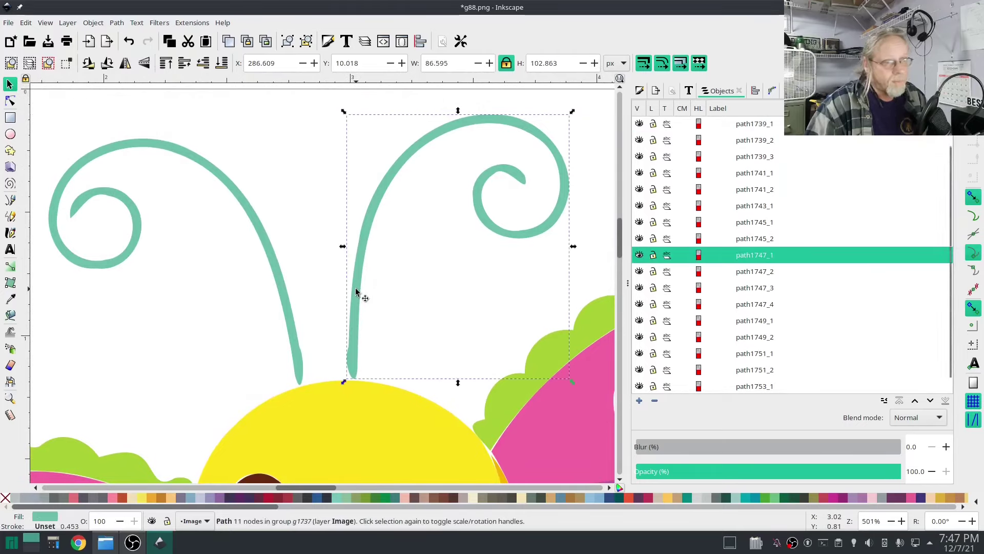
pyautogui.keyDown('ctrl'); pyautogui.click(281, 310); pyautogui.keyUp('ctrl')
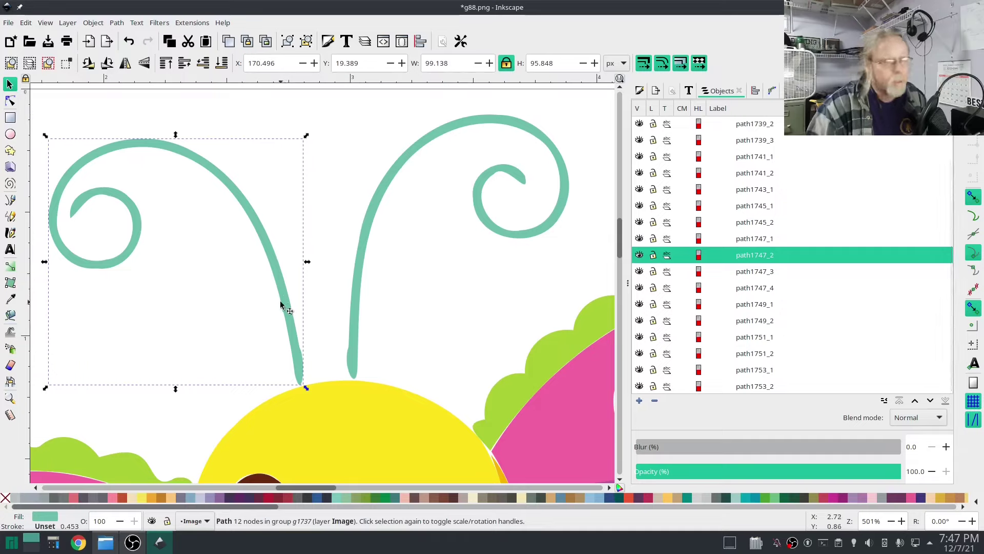
pyautogui.keyDown('ctrl'); pyautogui.click(358, 264); pyautogui.keyUp('ctrl')
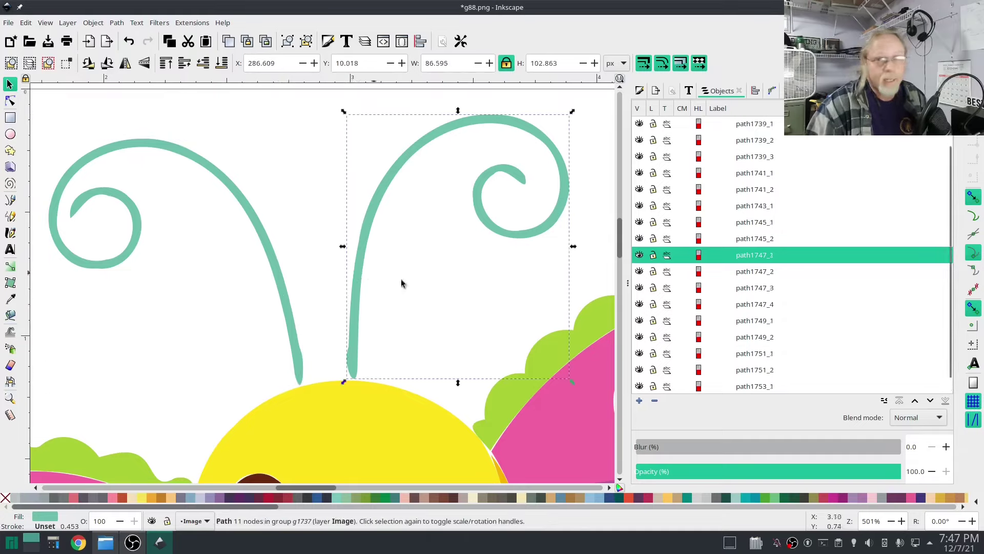
pyautogui.click(199, 275)
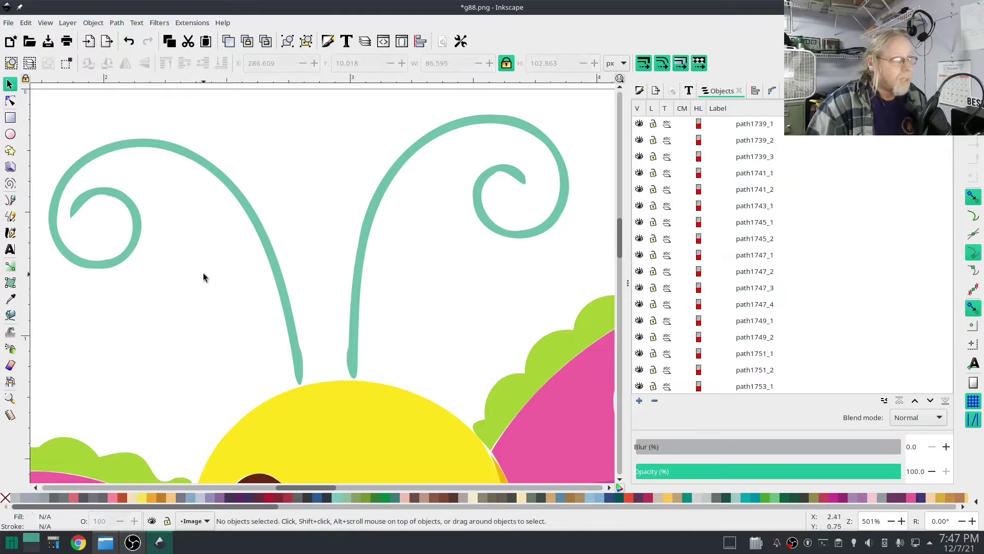
# With snapping off, draw an open Bezier path of straight segments along the left antenna, from its base at the head to the curl's inner tip.
pyautogui.click(11, 203)
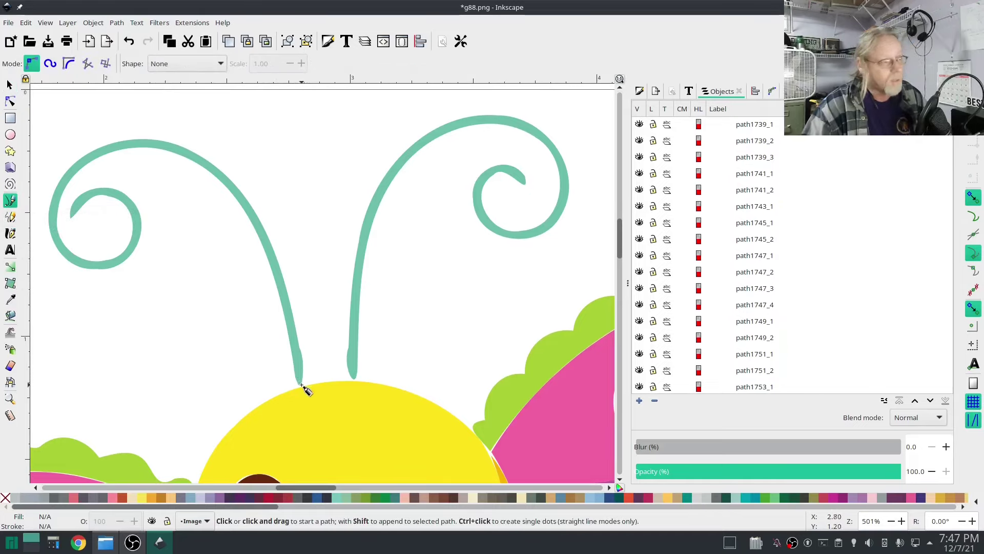
pyautogui.press('%')
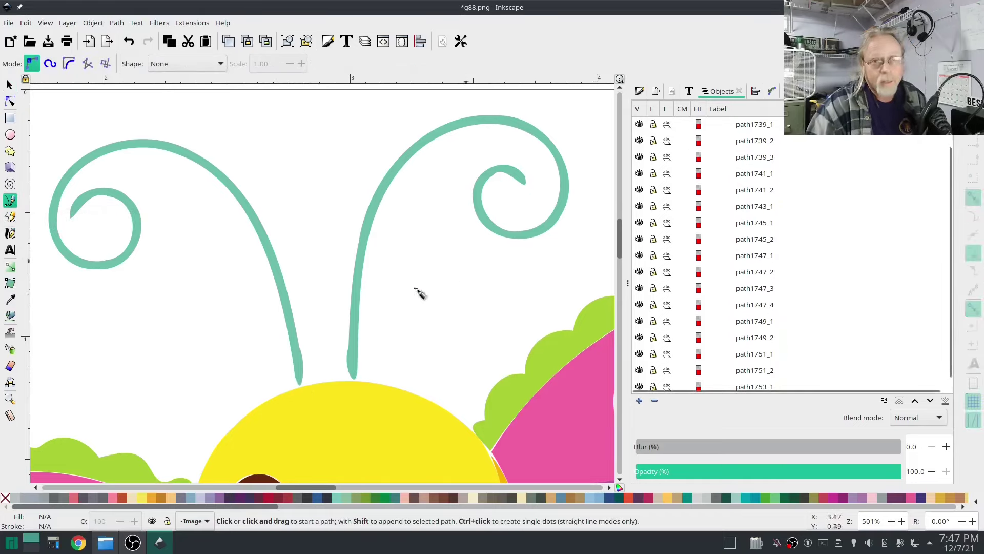
pyautogui.click(301, 385)
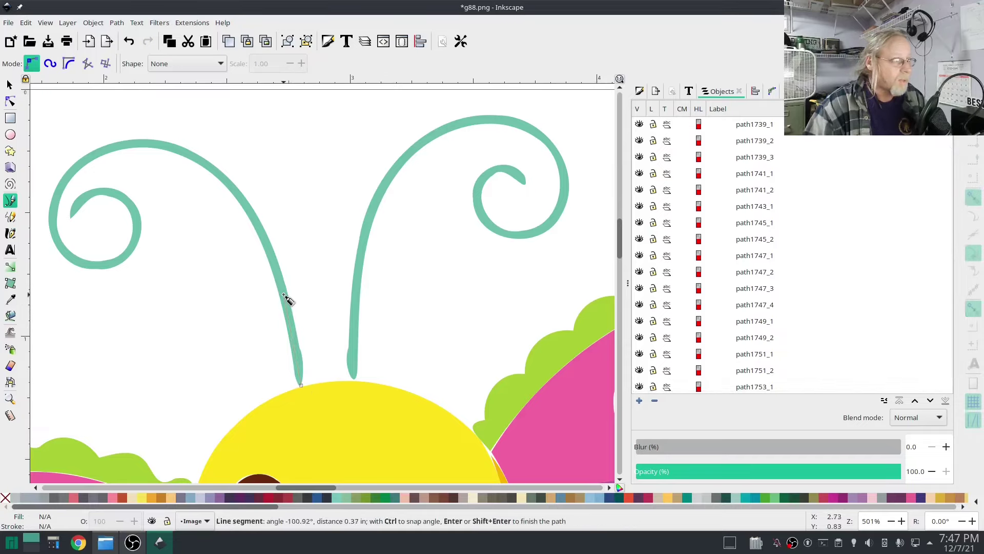
pyautogui.click(262, 230)
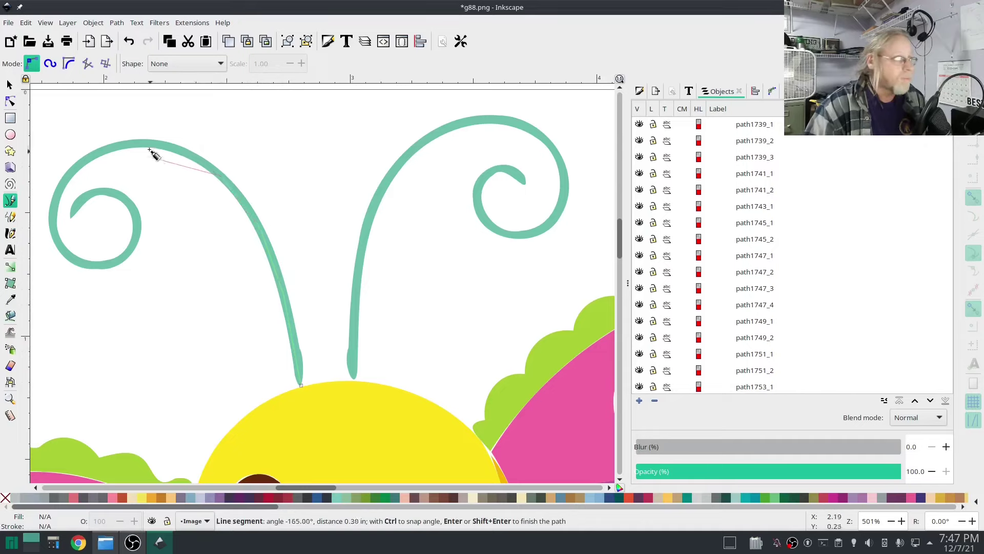
pyautogui.scroll(1, 190, 156)
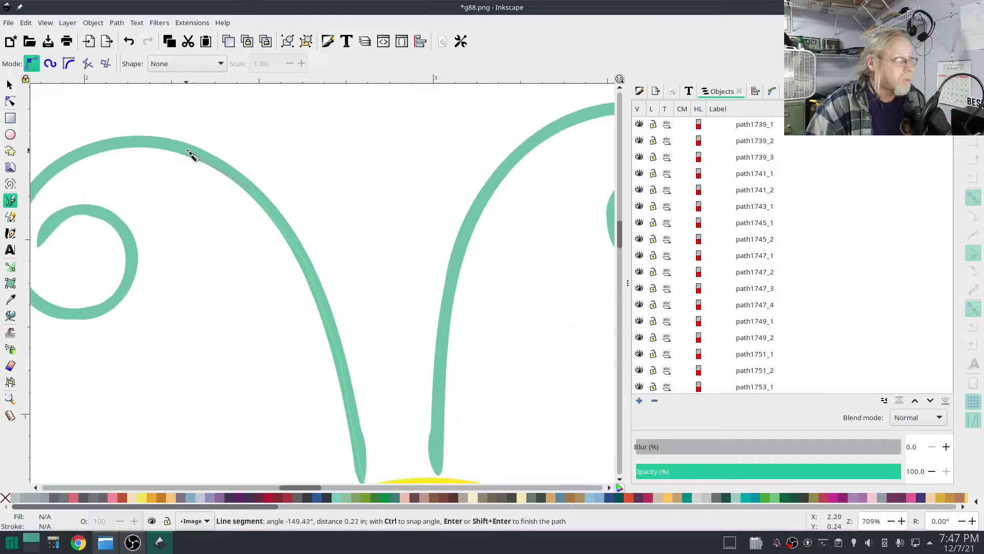
pyautogui.click(147, 143)
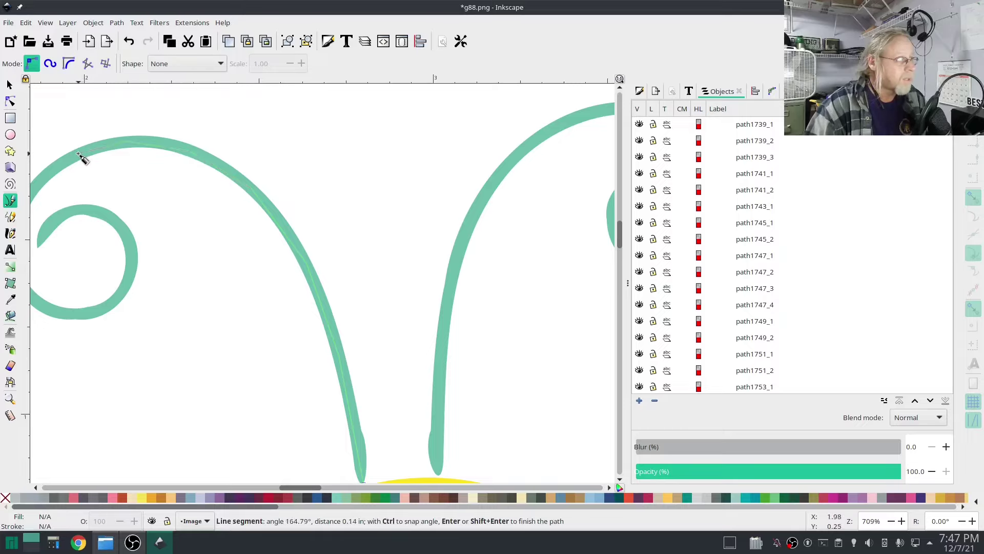
pyautogui.moveTo(79, 156); pyautogui.dragTo(275, 136)
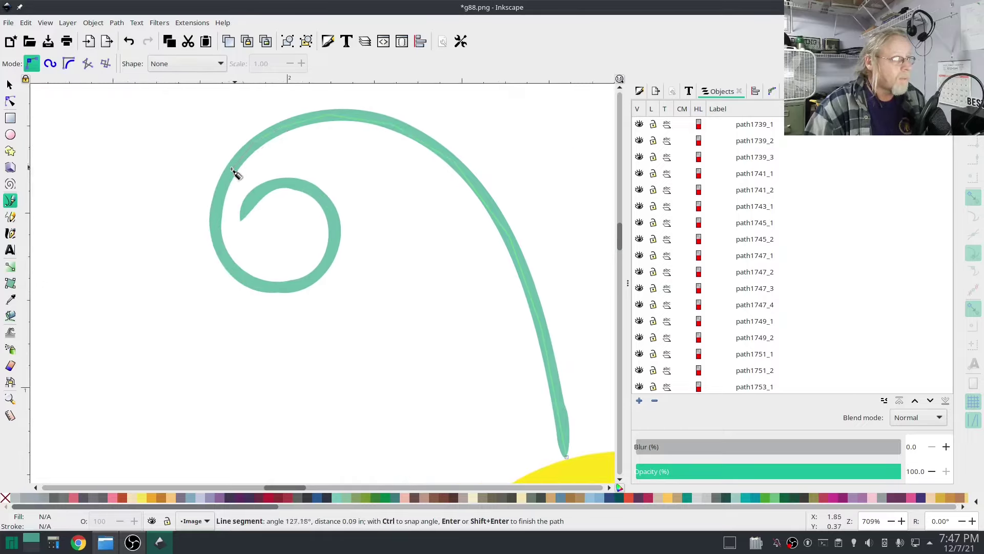
pyautogui.click(215, 231)
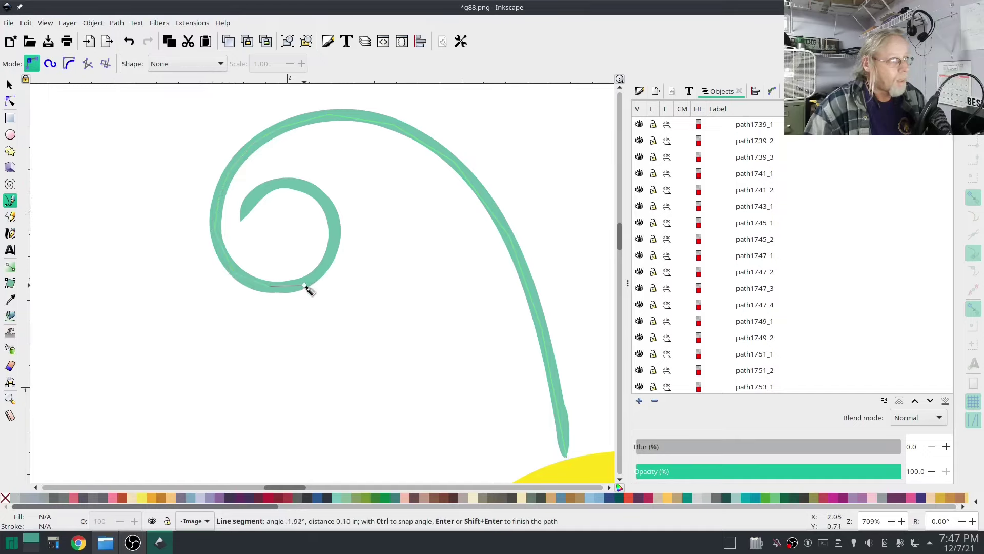
pyautogui.click(332, 257)
pyautogui.click(325, 207)
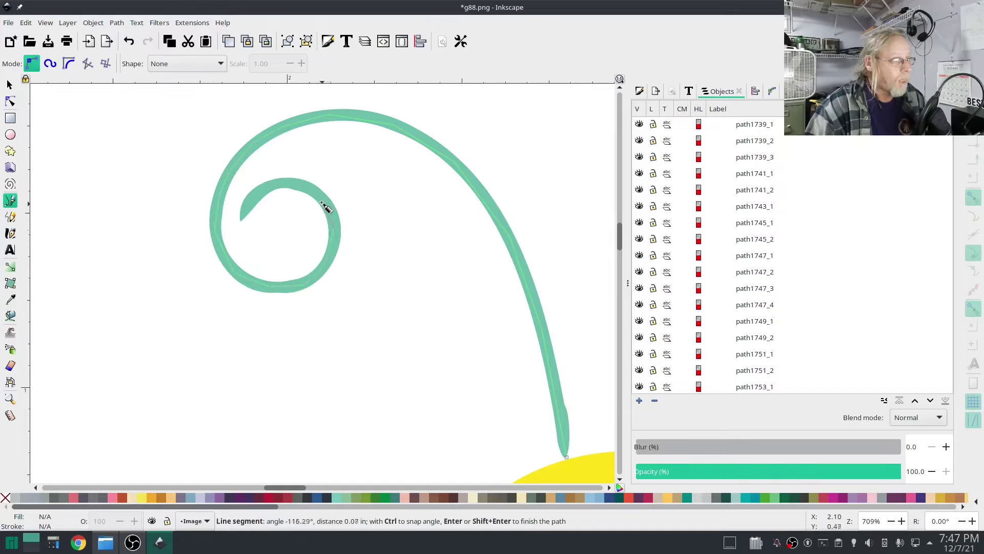
pyautogui.click(250, 199)
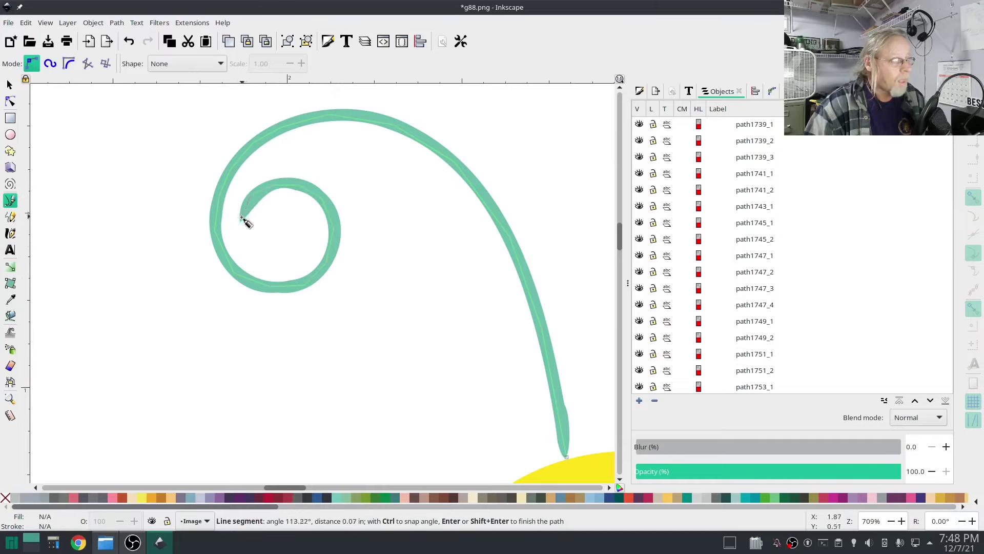
pyautogui.doubleClick(241, 218)
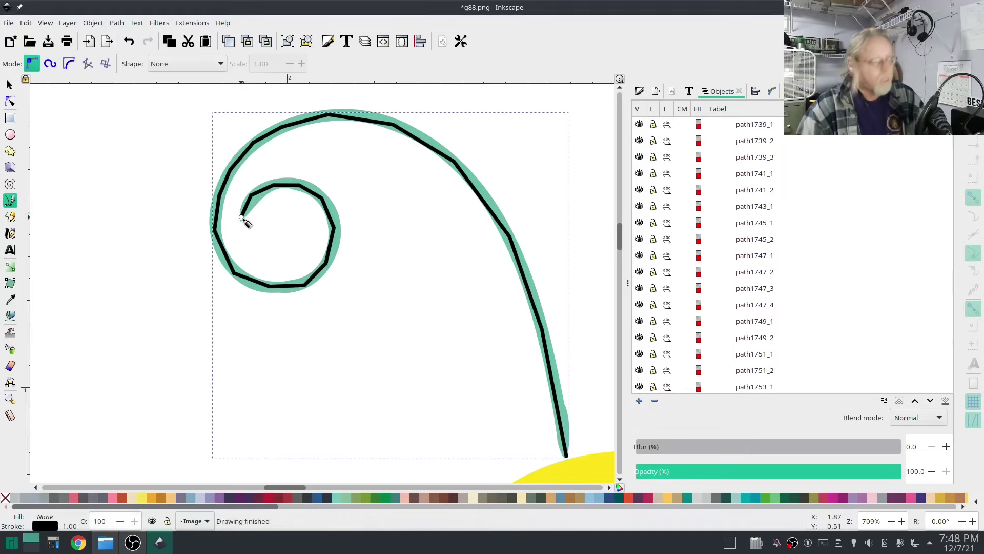
# Make all nodes of the new antenna path smooth and nudge the node at the curl's lower right onto the antenna's centre.
pyautogui.press('n')
pyautogui.hotkey('ctrl', 'a')
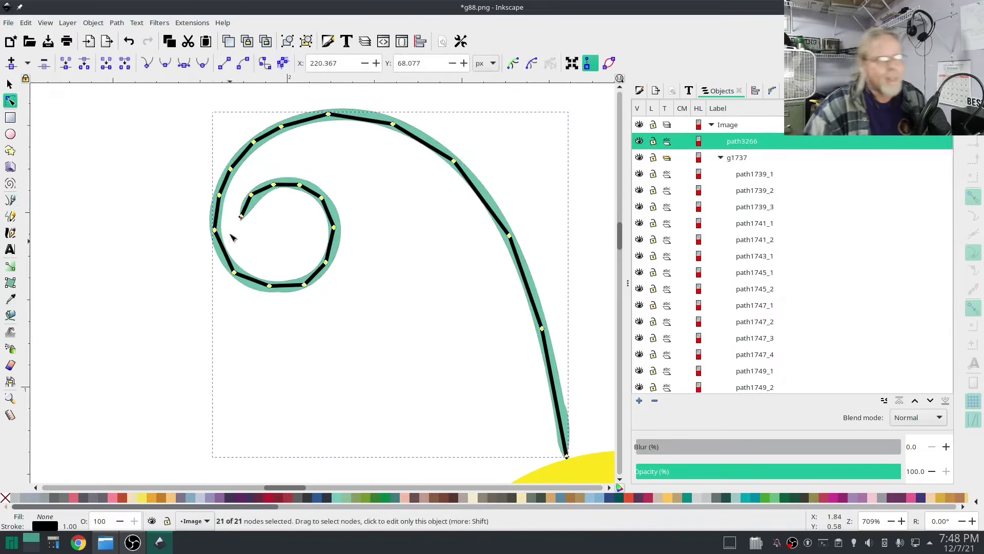
pyautogui.click(165, 63)
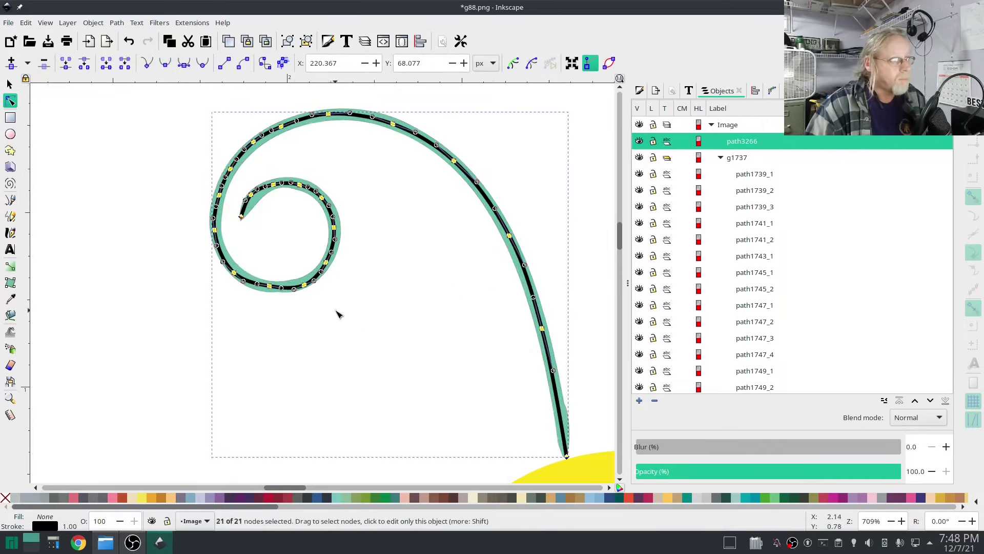
pyautogui.press('Escape')
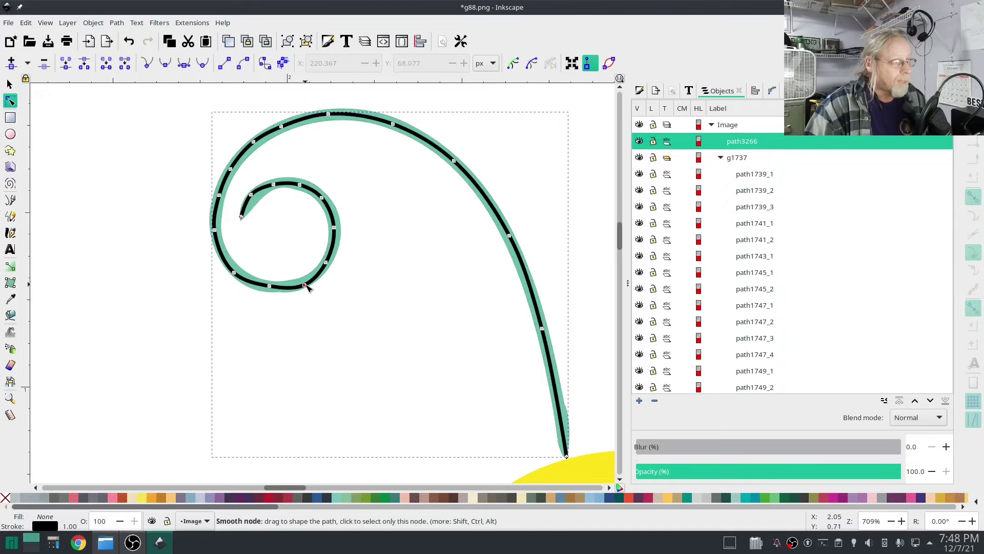
pyautogui.moveTo(307, 288); pyautogui.dragTo(308, 282)
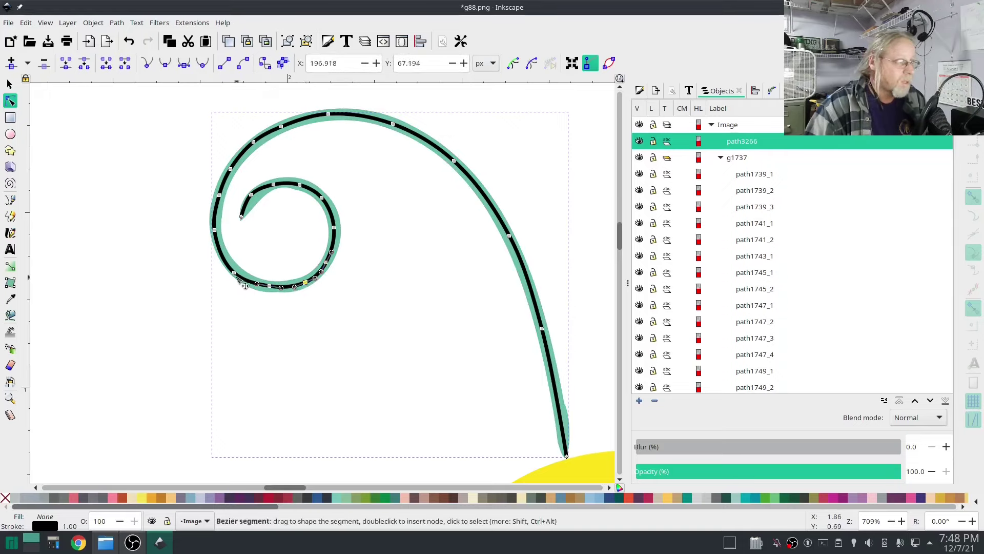
# Nudge the nodes along the outer side of the left antenna's curl so the black path runs centrally over the teal shape.
pyautogui.moveTo(234, 272); pyautogui.dragTo(234, 270)
pyautogui.moveTo(218, 230); pyautogui.dragTo(219, 230)
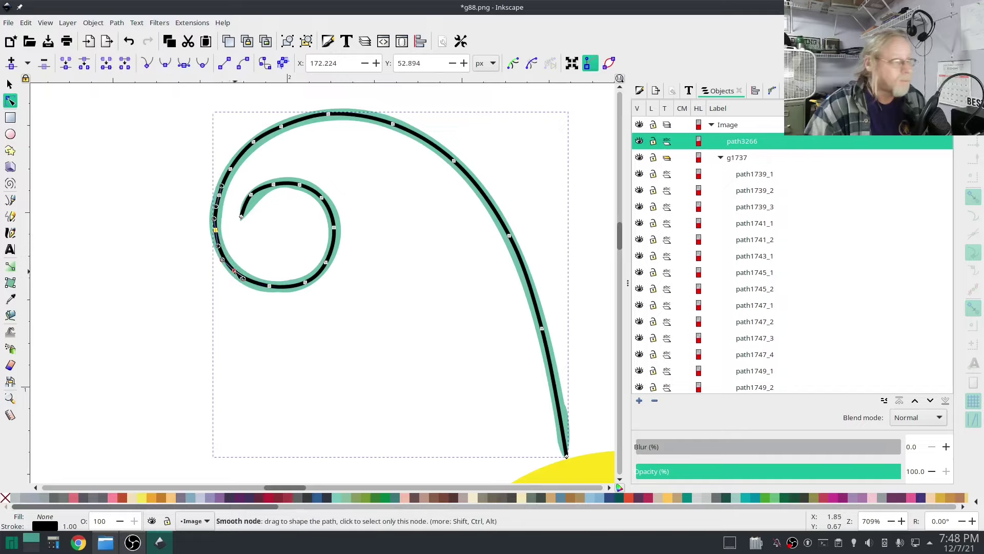
pyautogui.click(233, 271)
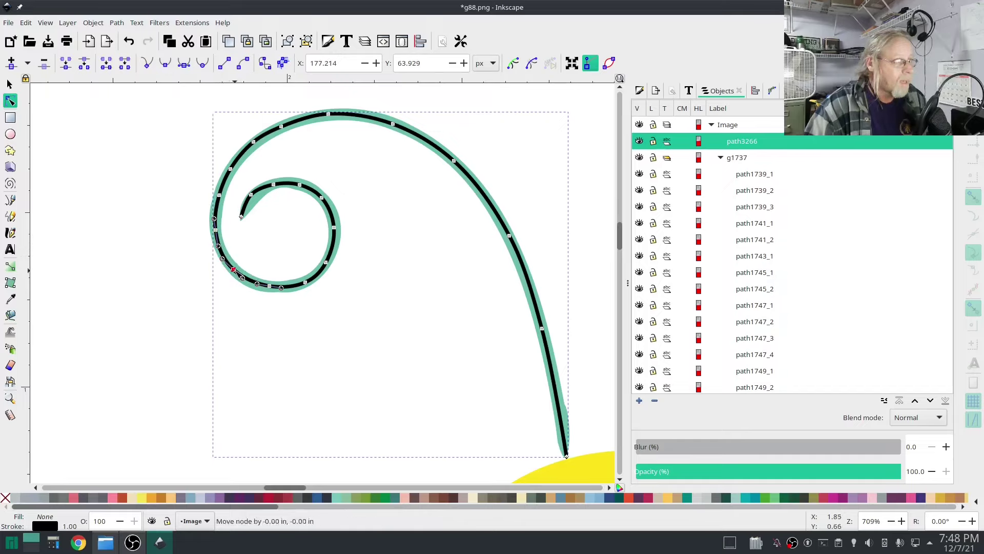
pyautogui.click(259, 146)
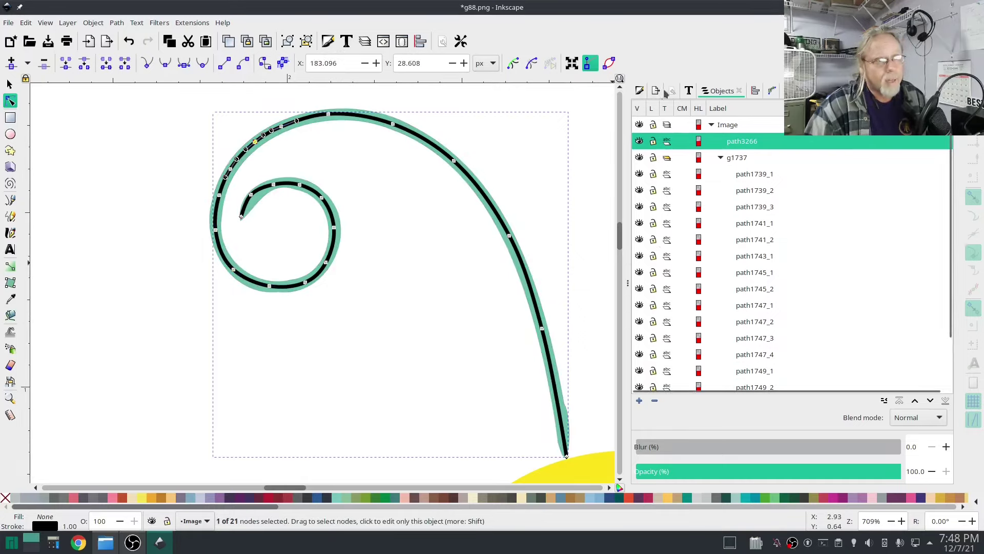
# Try stroke widths of 2 px and 3 px on the left antenna path to match the teal shape's thickness.
pyautogui.click(639, 91)
pyautogui.click(746, 108)
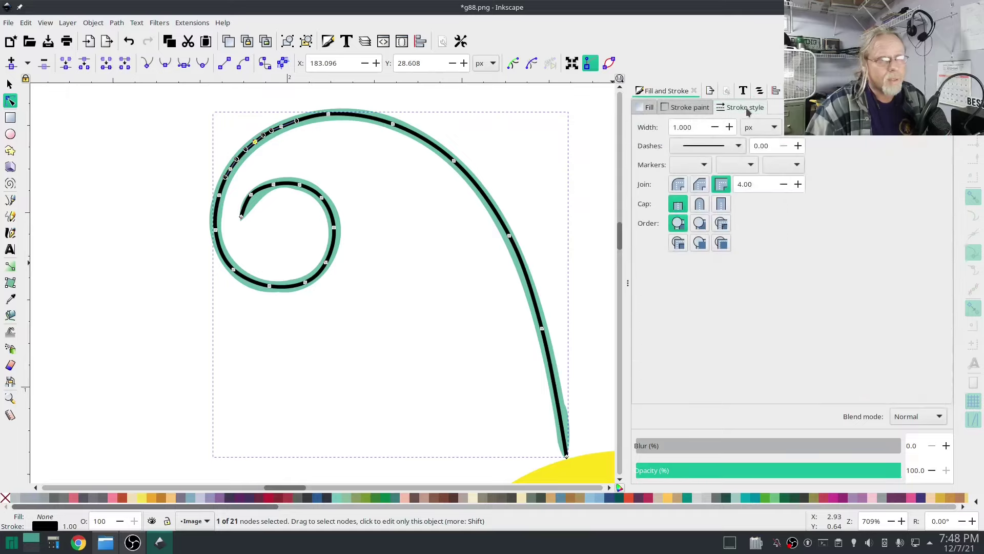
pyautogui.moveTo(691, 127); pyautogui.dragTo(660, 132)
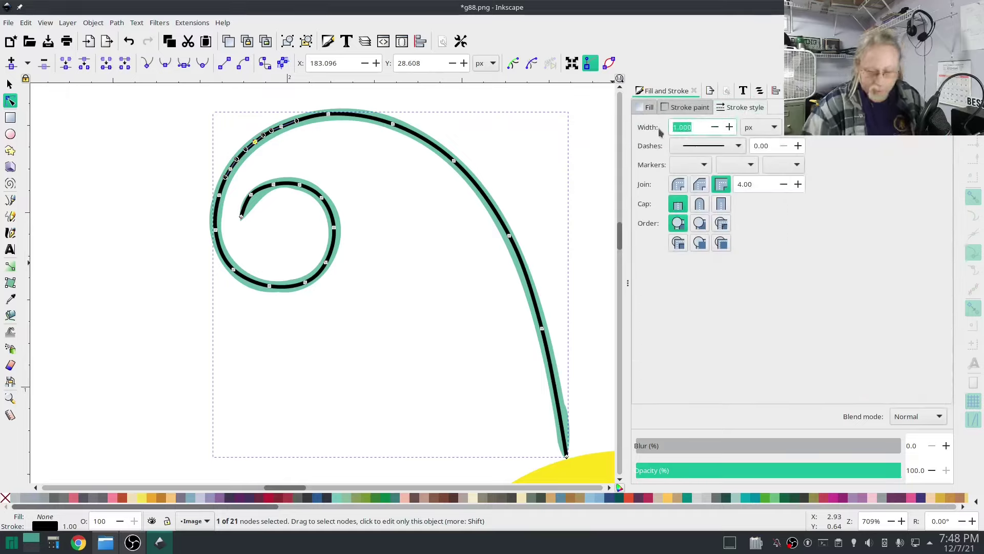
pyautogui.write('2')
pyautogui.press('Return')
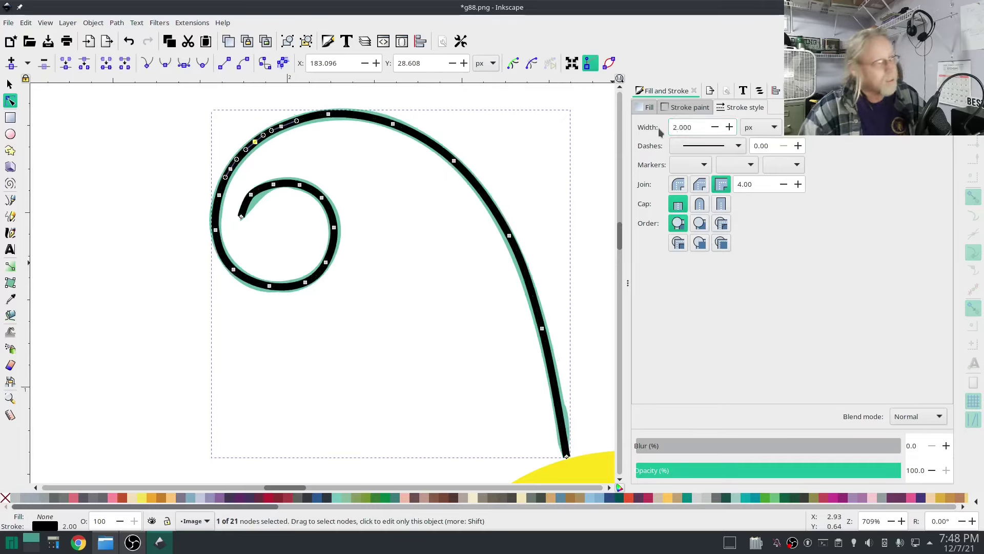
pyautogui.moveTo(692, 127); pyautogui.dragTo(651, 130)
pyautogui.press('Escape')
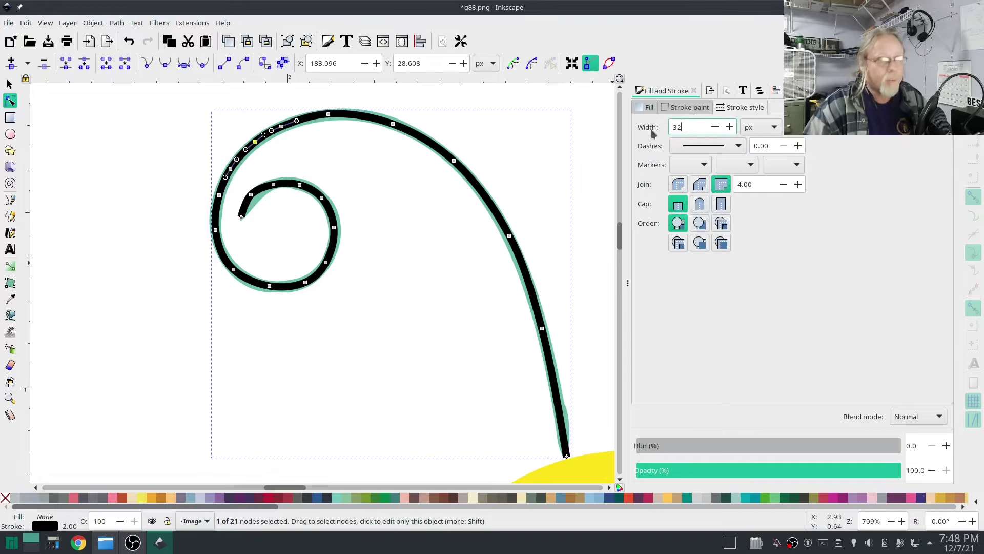
pyautogui.press('BackSpace')
pyautogui.press('Return')
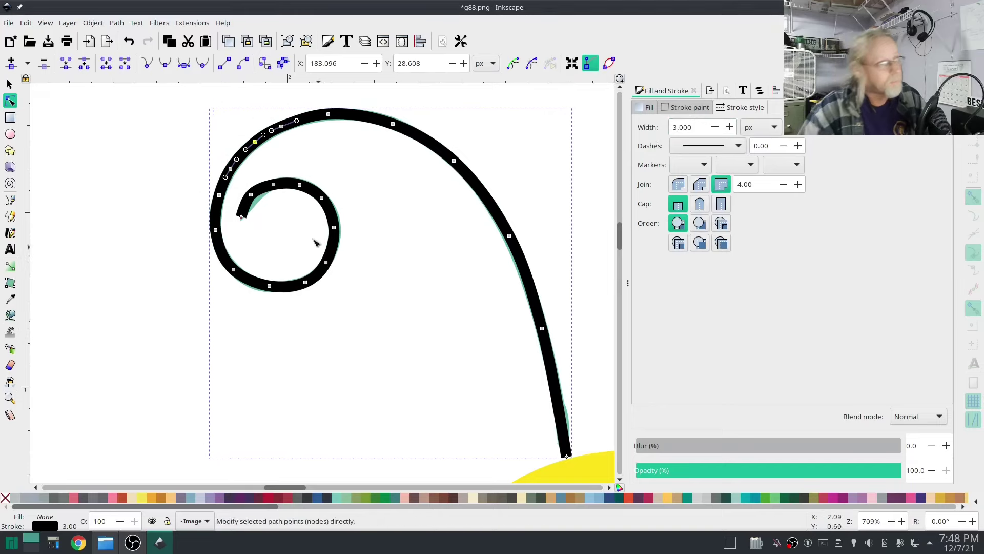
# Nudge the node near the left curl's inner tip onto the teal centre and set the path's stroke width to 1 mm.
pyautogui.moveTo(255, 196); pyautogui.dragTo(257, 198)
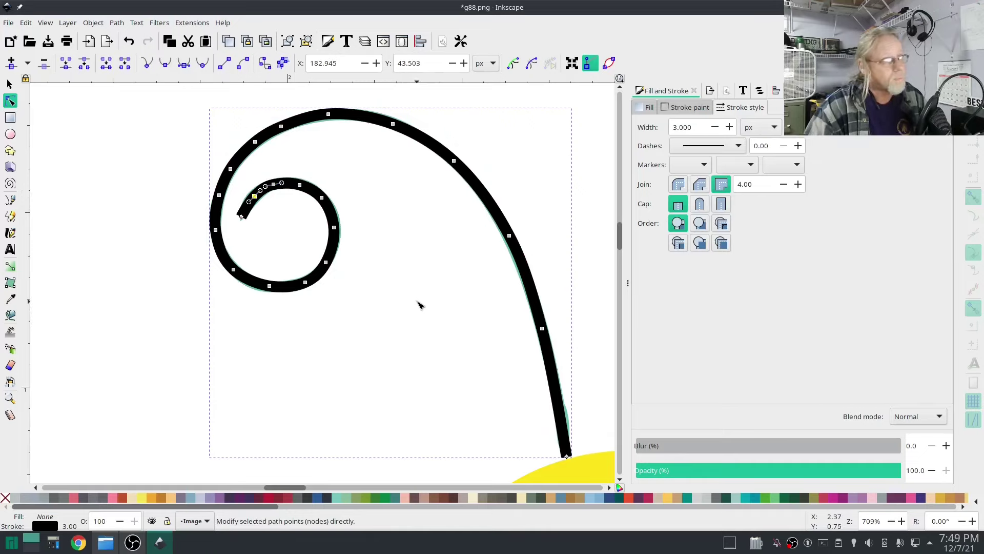
pyautogui.click(776, 128)
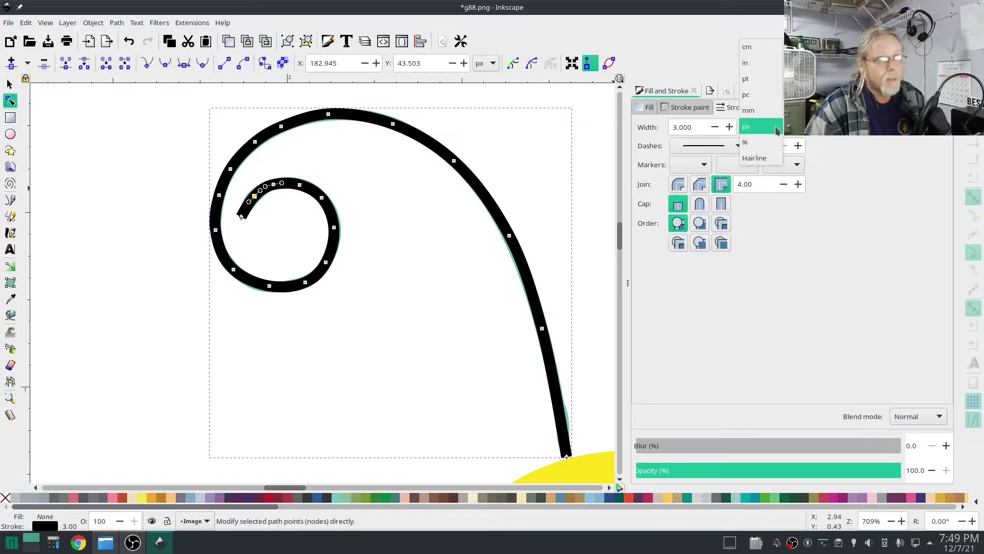
pyautogui.click(763, 114)
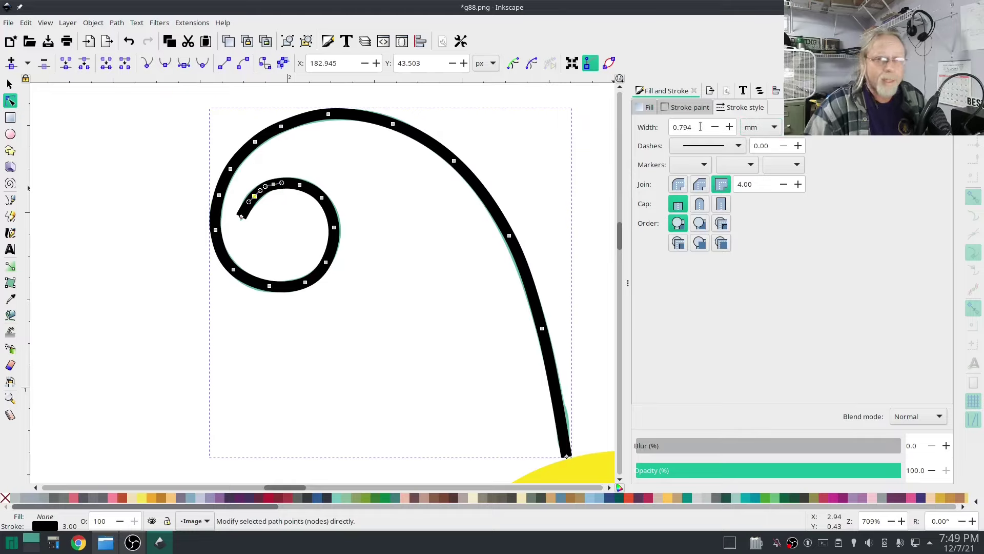
pyautogui.moveTo(700, 128); pyautogui.dragTo(667, 130)
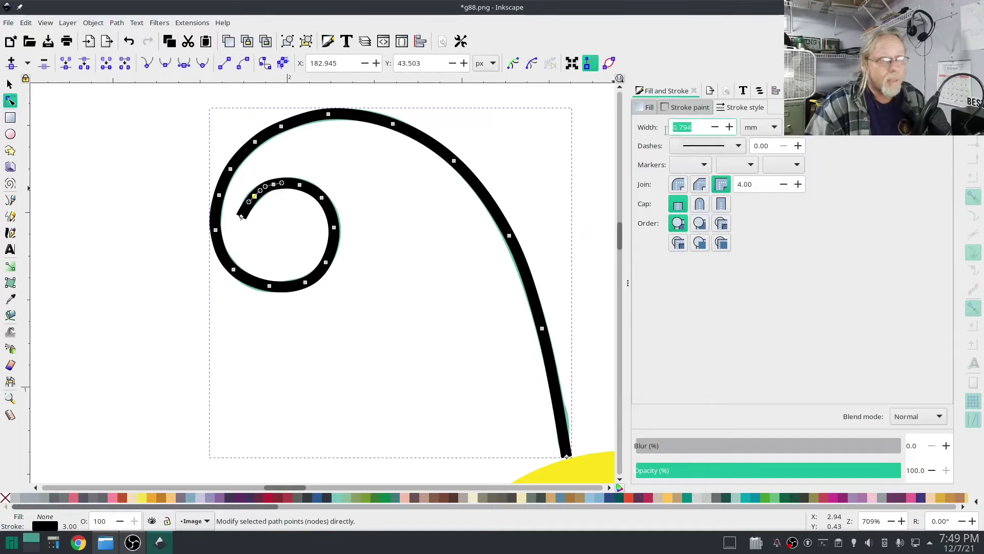
pyautogui.write('1')
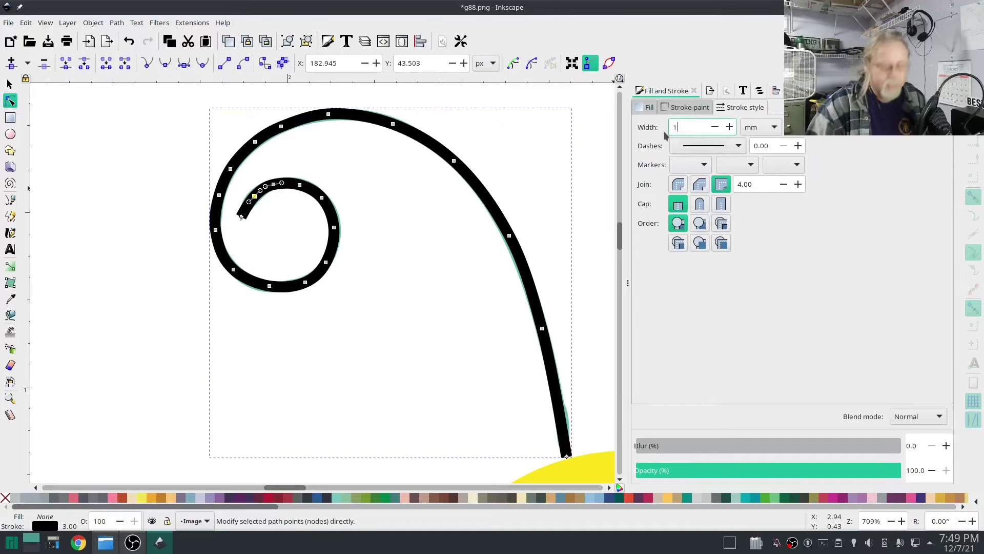
pyautogui.press('Return')
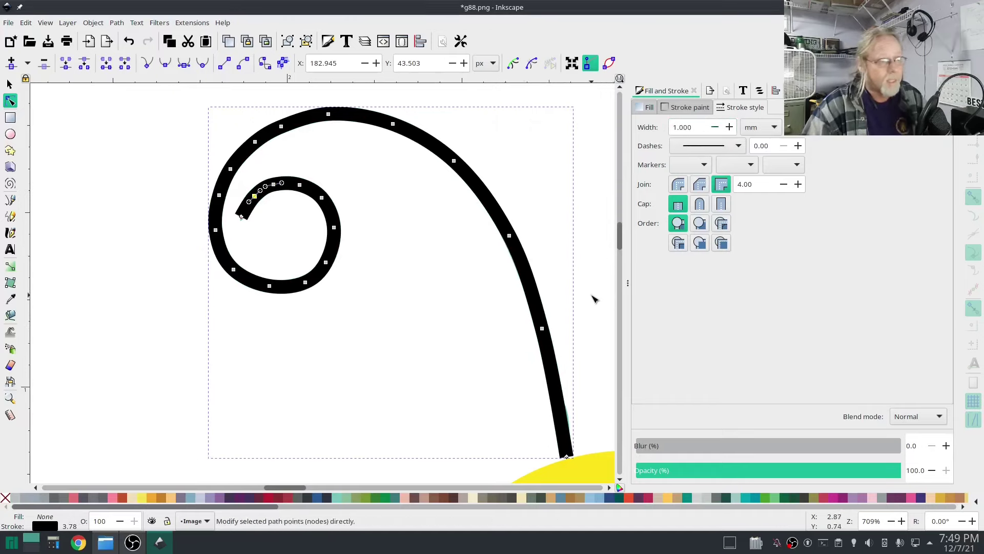
# Convert the left antenna line to a satin column with the Ink/Stitch satin tools.
pyautogui.scroll(-2, 594, 299)
pyautogui.moveTo(594, 299); pyautogui.dragTo(489, 282)
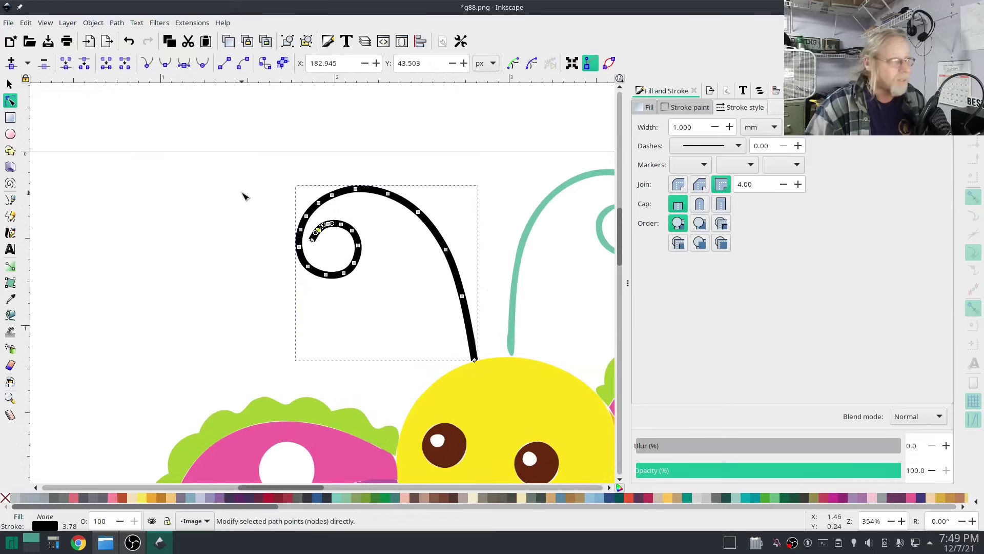
pyautogui.click(192, 23)
pyautogui.moveTo(195, 165)
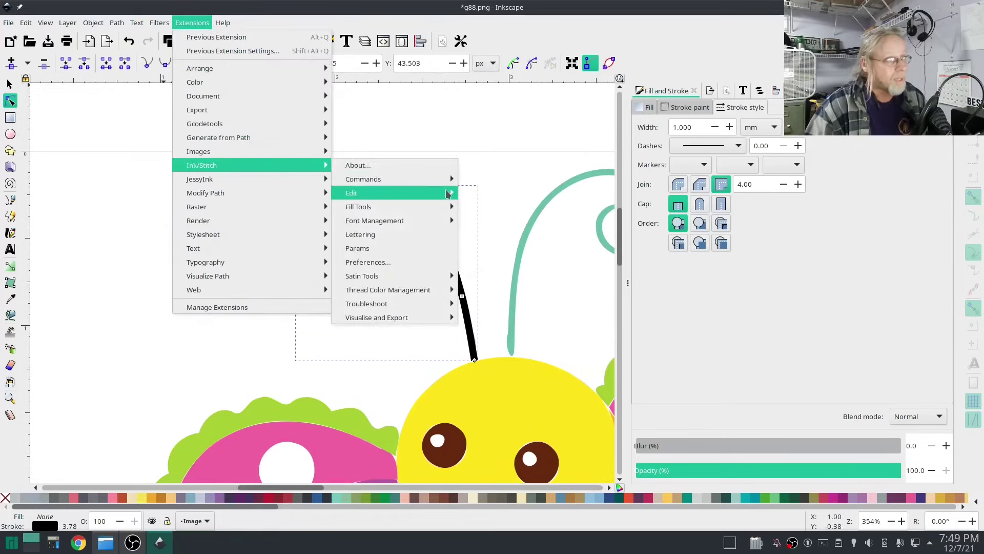
pyautogui.moveTo(430, 274)
pyautogui.click(513, 290)
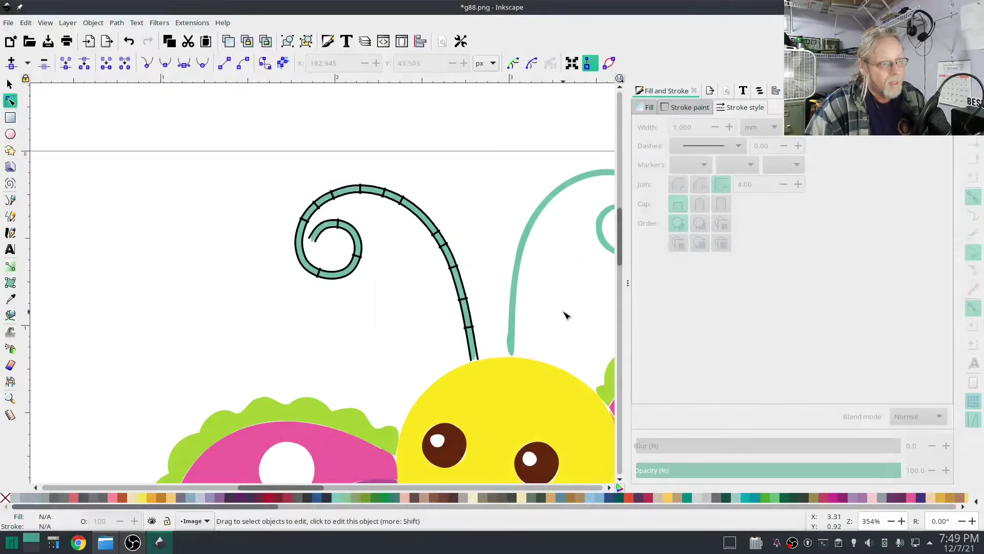
# Draw an open Bezier path of straight segments along the right antenna, from its base at the head to the curl's inner tip.
pyautogui.moveTo(567, 315); pyautogui.dragTo(407, 287)
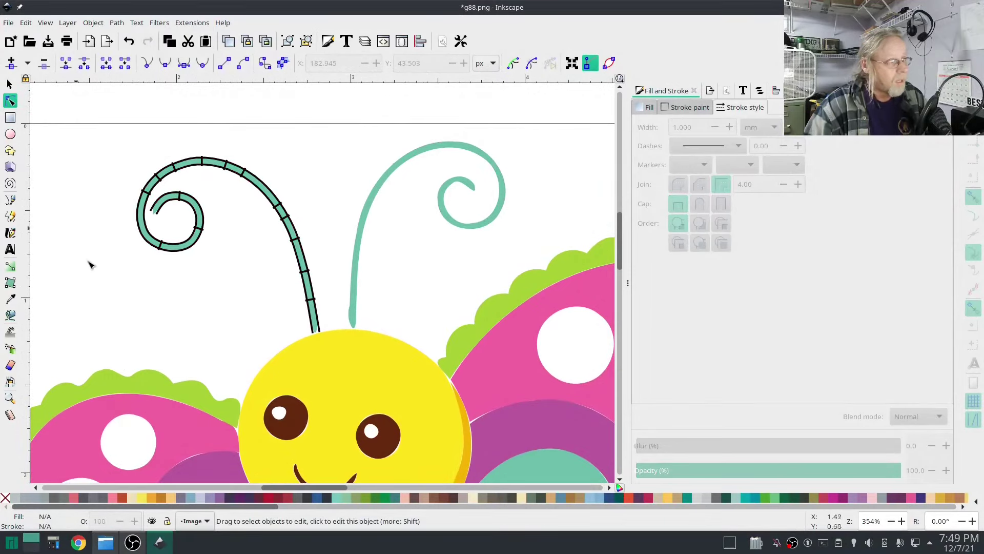
pyautogui.click(10, 200)
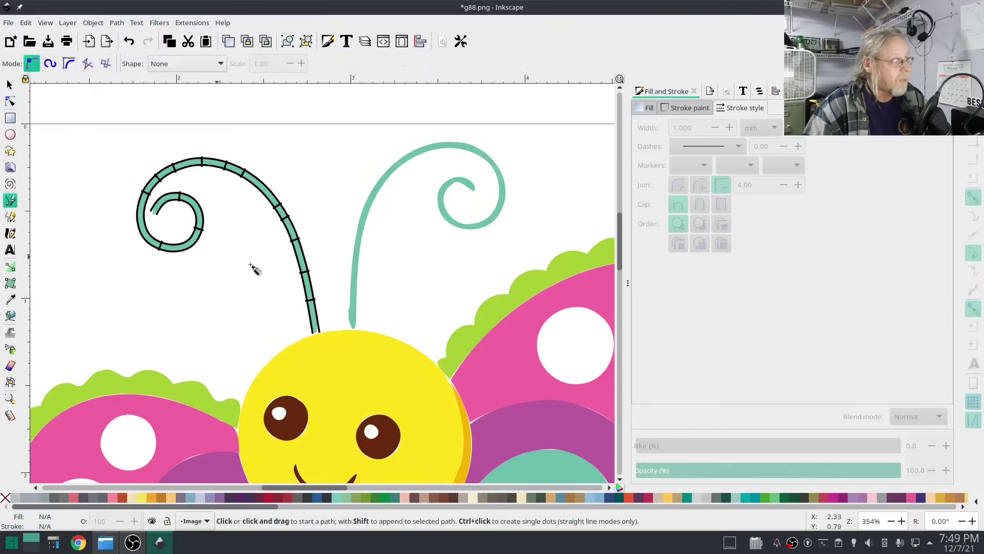
pyautogui.scroll(4, 362, 294)
pyautogui.click(325, 435)
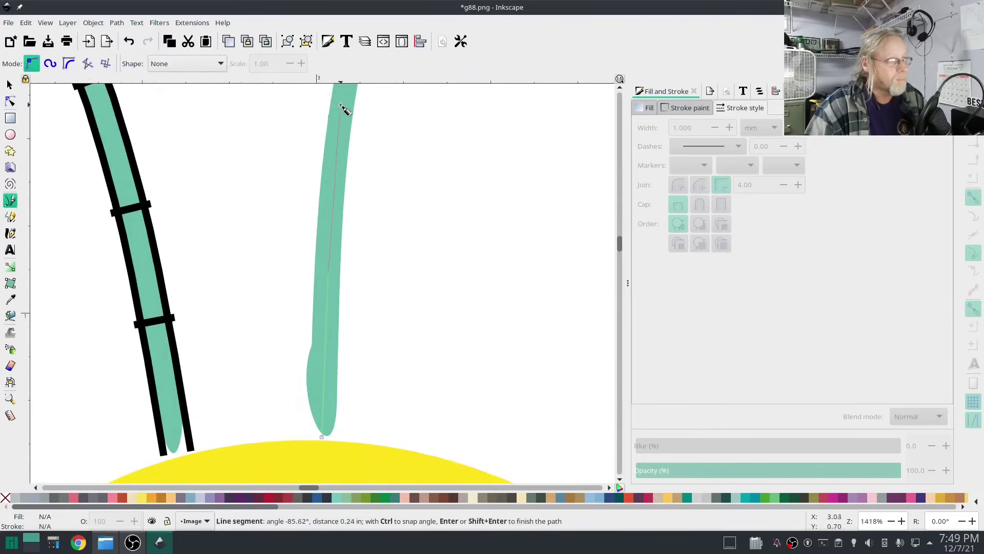
pyautogui.click(275, 336)
pyautogui.click(292, 258)
pyautogui.moveTo(359, 131); pyautogui.dragTo(198, 356)
pyautogui.click(388, 168)
pyautogui.click(525, 153)
pyautogui.moveTo(526, 153); pyautogui.dragTo(252, 127)
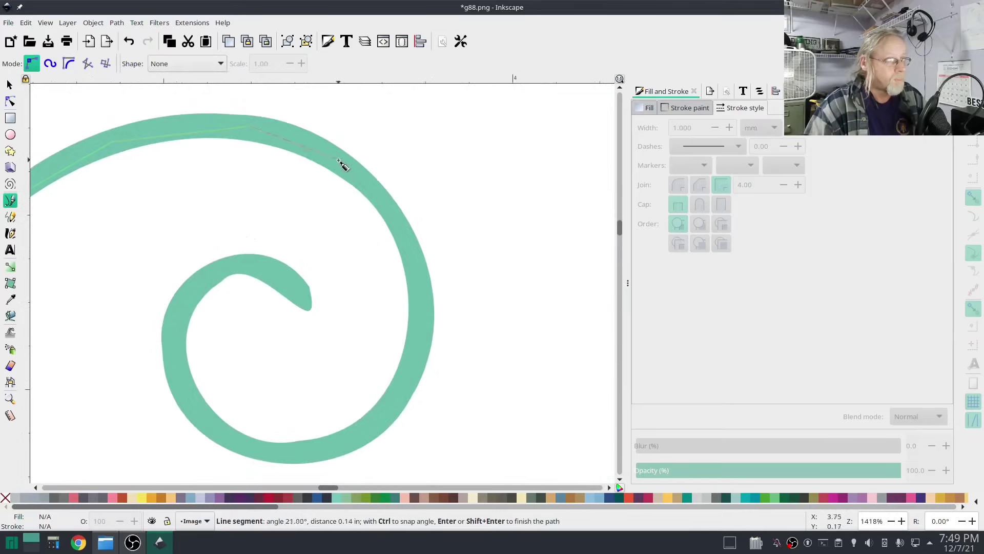
pyautogui.click(339, 160)
pyautogui.click(400, 224)
pyautogui.click(420, 327)
pyautogui.click(388, 415)
pyautogui.click(310, 451)
pyautogui.click(221, 435)
pyautogui.click(177, 378)
pyautogui.click(202, 282)
pyautogui.click(249, 265)
pyautogui.click(292, 283)
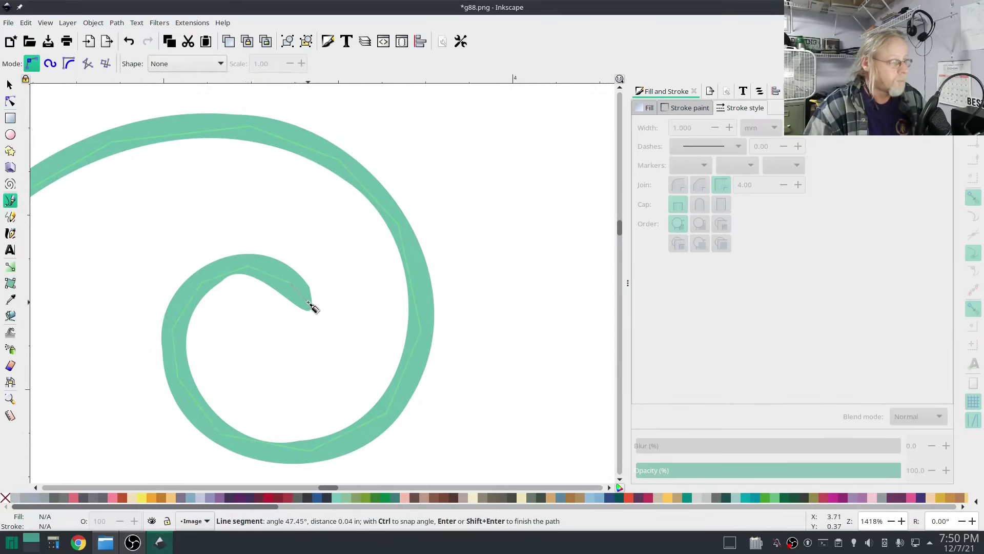
pyautogui.doubleClick(310, 305)
# Make all nodes of the right antenna path smooth.
pyautogui.click(10, 101)
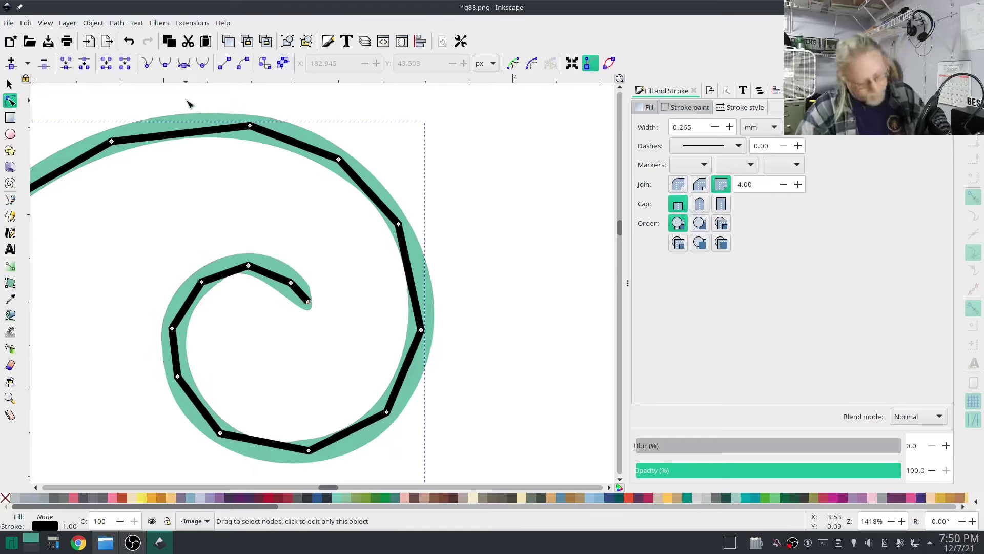
pyautogui.hotkey('ctrl', 'a')
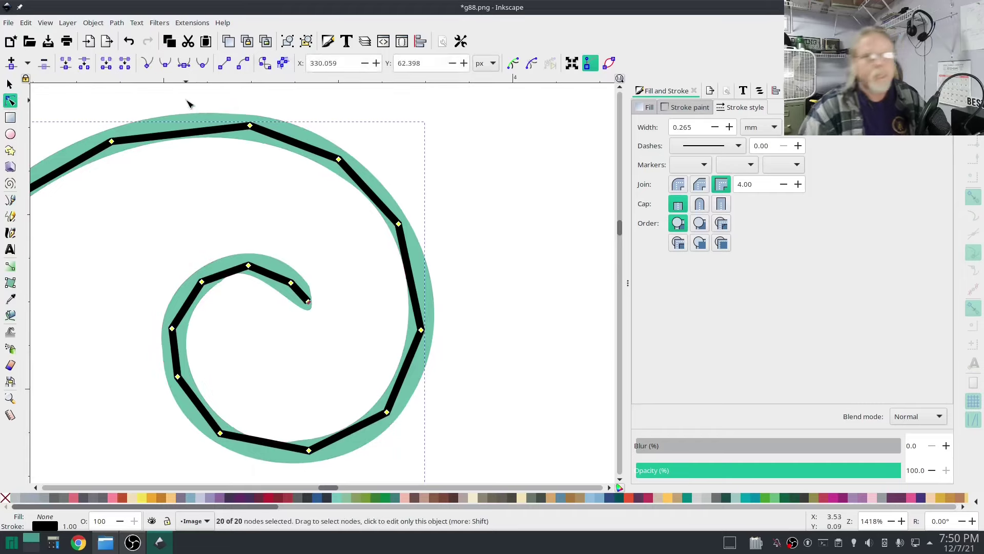
pyautogui.click(165, 62)
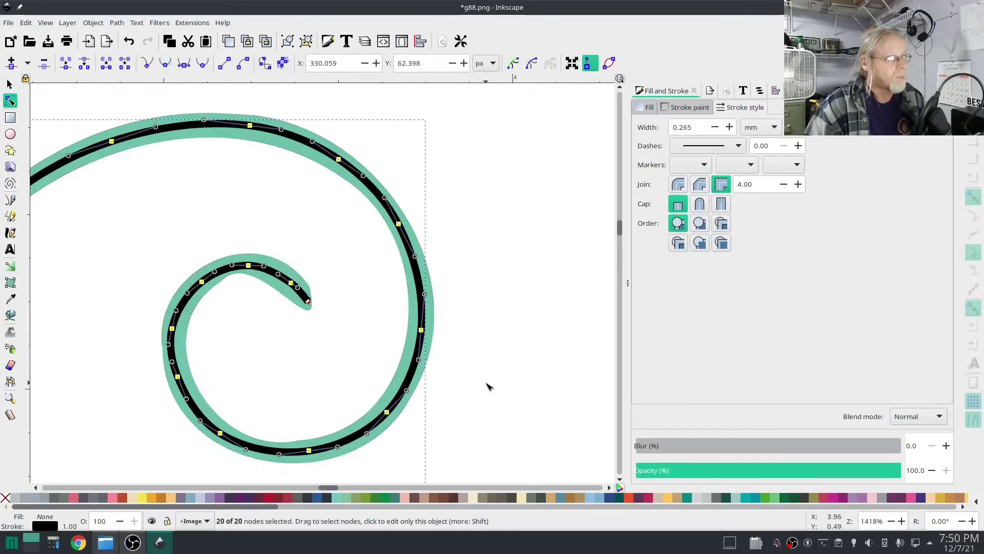
# Set the right antenna path's stroke width to 1 mm.
pyautogui.scroll(-5, 433, 308)
pyautogui.hscroll(-4, 433, 308)
pyautogui.scroll(-4, 214, 299)
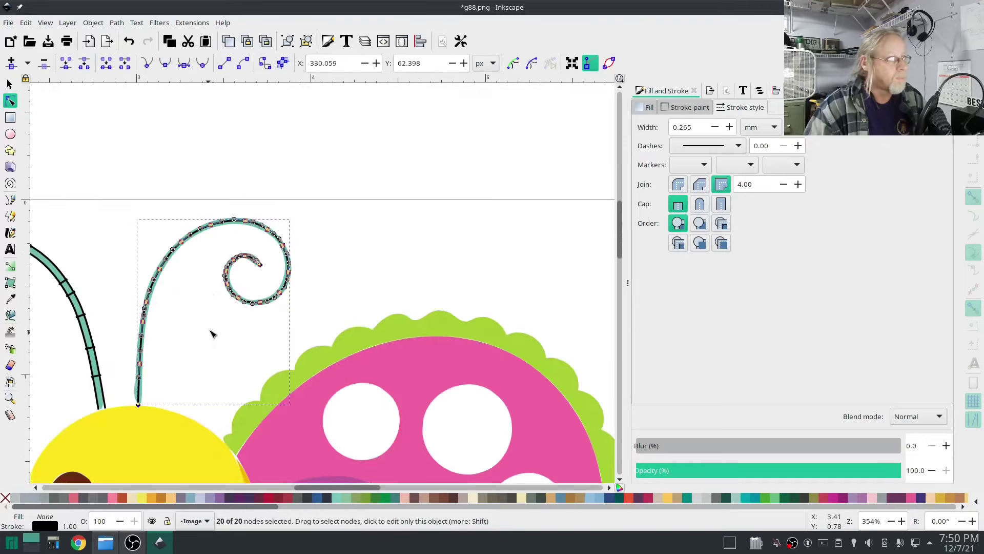
pyautogui.scroll(2, 211, 334)
pyautogui.moveTo(211, 334); pyautogui.dragTo(299, 332)
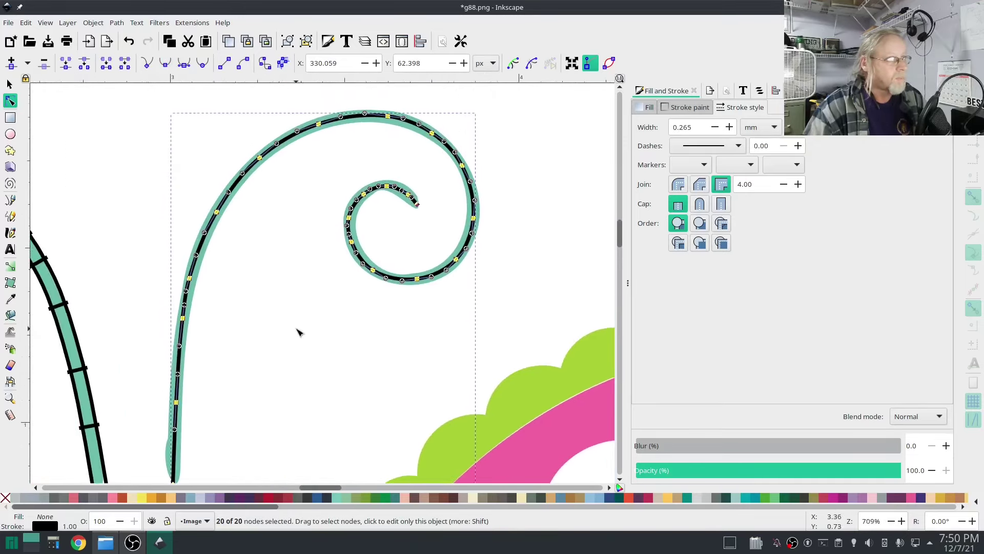
pyautogui.doubleClick(687, 126)
pyautogui.write('1')
pyautogui.press('Return')
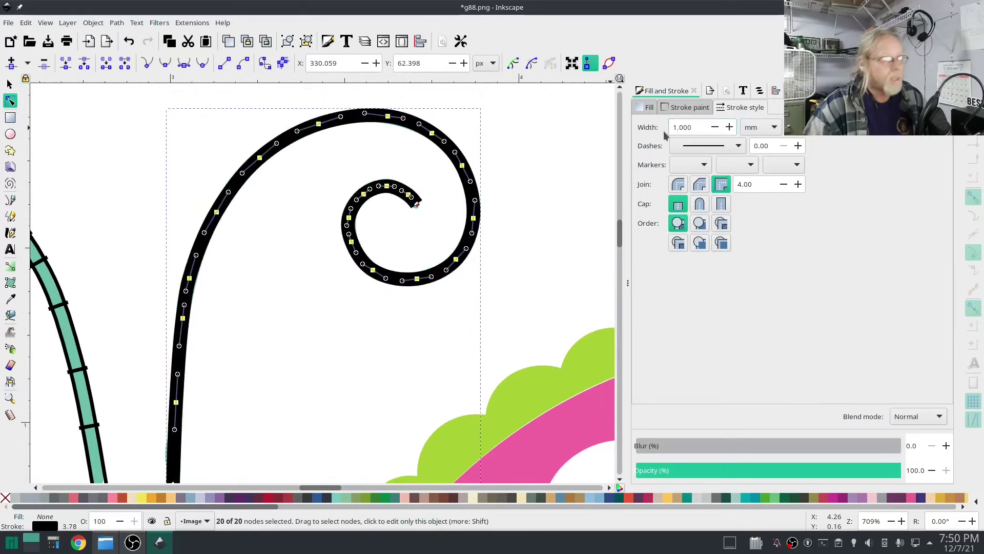
# Convert the right antenna line to a satin column with the Ink/Stitch satin tools.
pyautogui.click(191, 22)
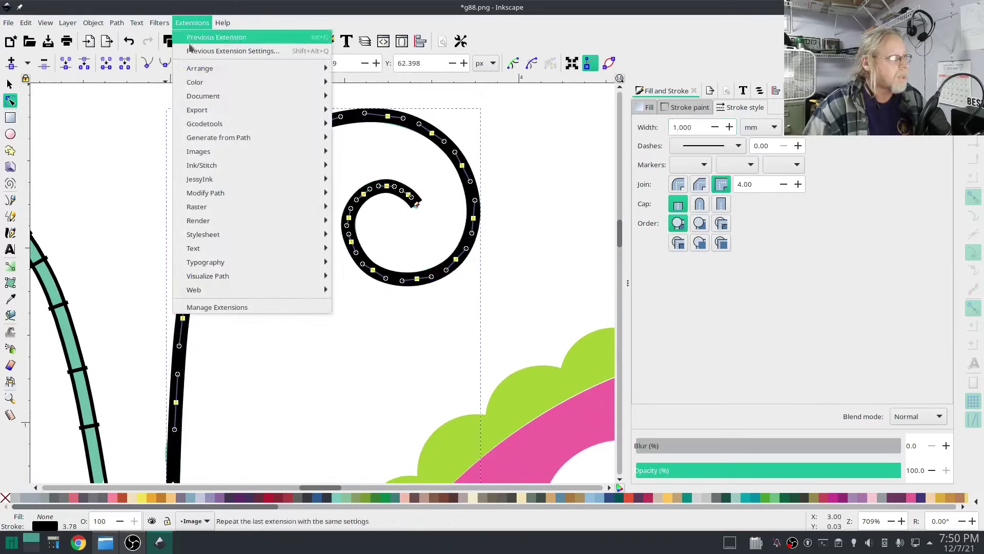
pyautogui.moveTo(287, 165)
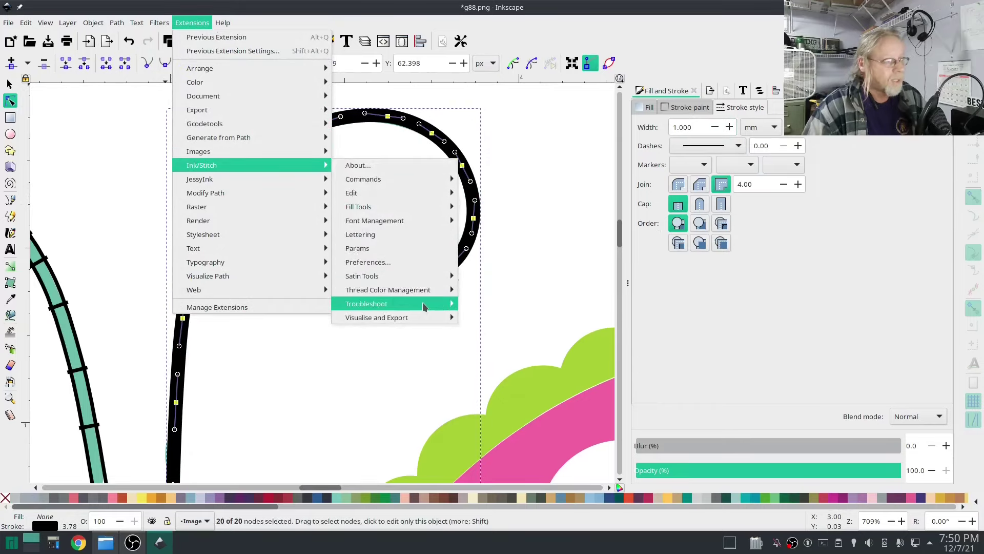
pyautogui.moveTo(444, 277)
pyautogui.click(515, 294)
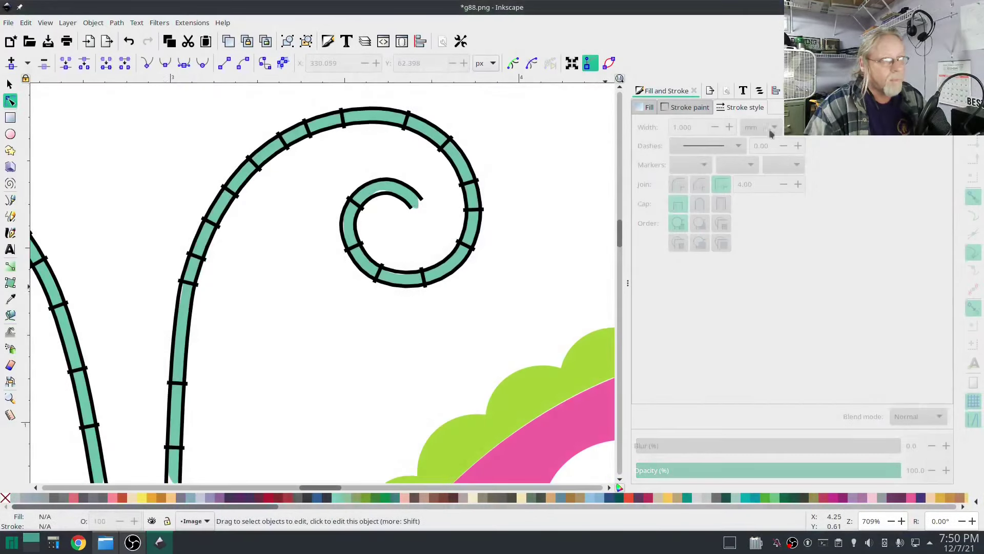
# Select both antenna satin paths, path1 and path2, in the object list and move them into the group g1737.
pyautogui.click(760, 91)
pyautogui.click(731, 142)
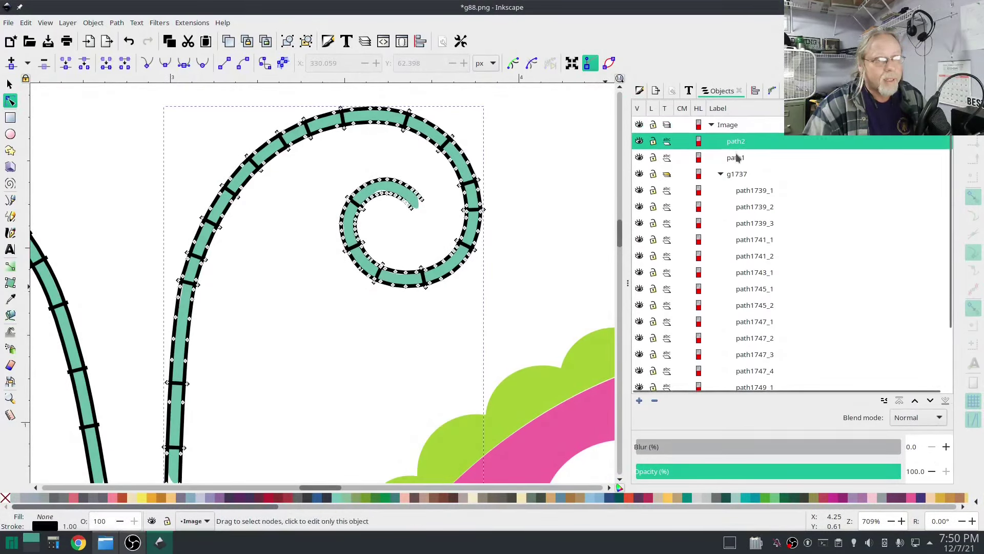
pyautogui.click(736, 159)
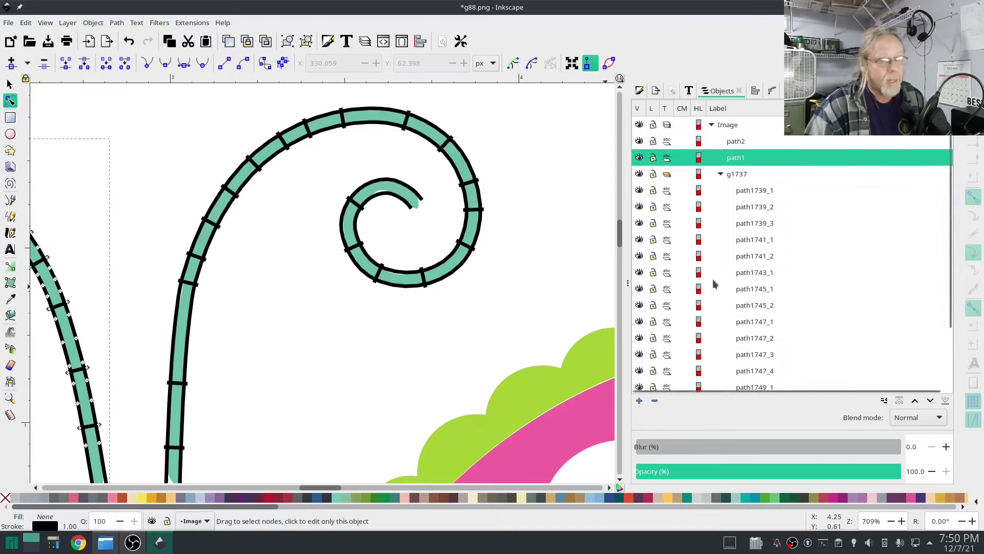
pyautogui.keyDown('shift'); pyautogui.click(735, 146); pyautogui.keyUp('shift')
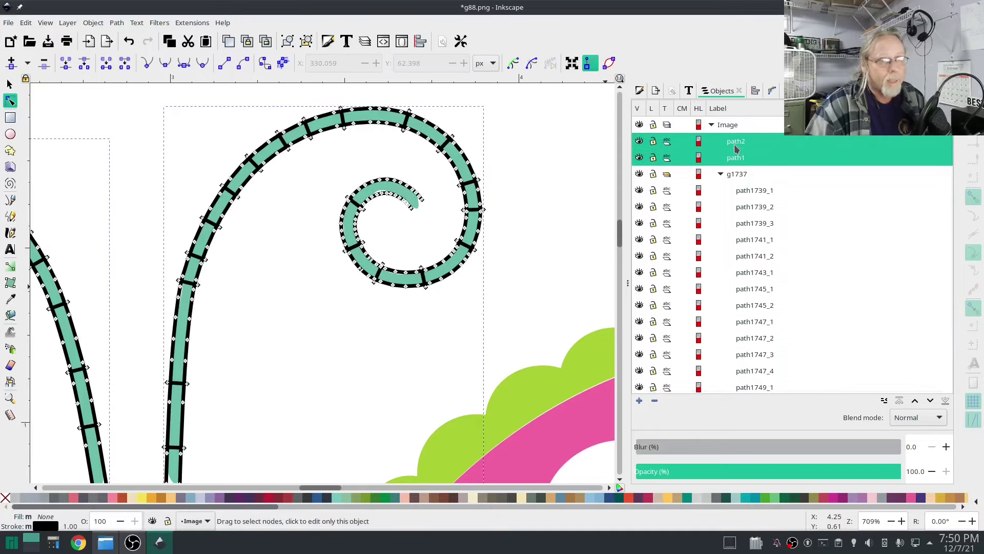
pyautogui.moveTo(747, 158)
pyautogui.mouseDown()
pyautogui.moveTo(782, 182)
pyautogui.moveTo(773, 181)
pyautogui.mouseUp()
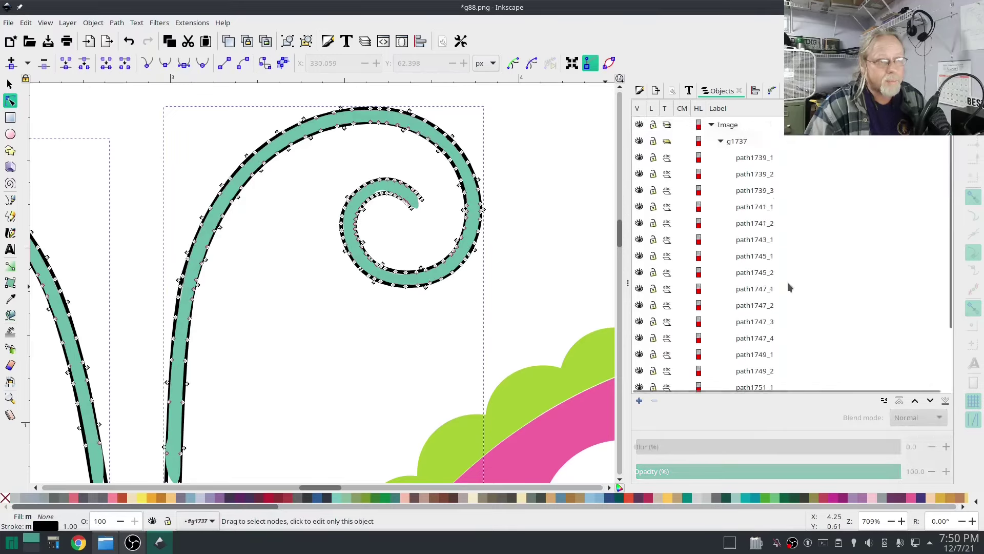
# Select the right antenna satin path, path2, in the object list and hide it.
pyautogui.click(757, 175)
pyautogui.click(753, 157)
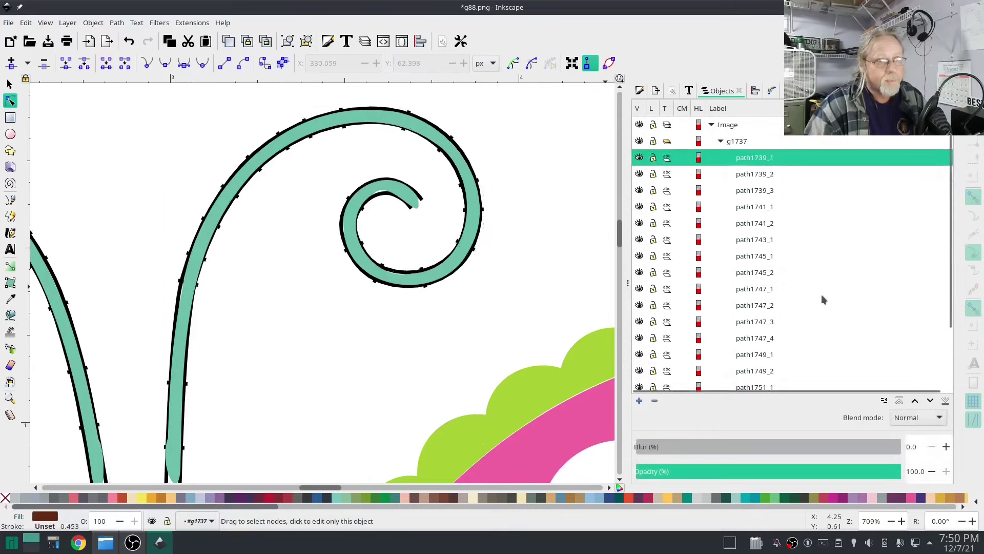
pyautogui.scroll(-3, 816, 316)
pyautogui.click(745, 369)
pyautogui.click(746, 386)
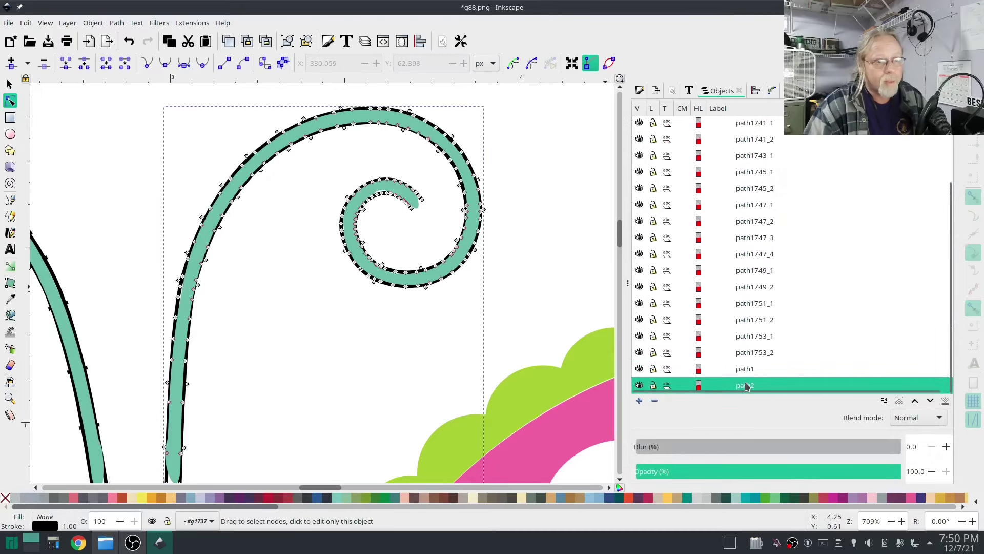
pyautogui.scroll(-4, 545, 300)
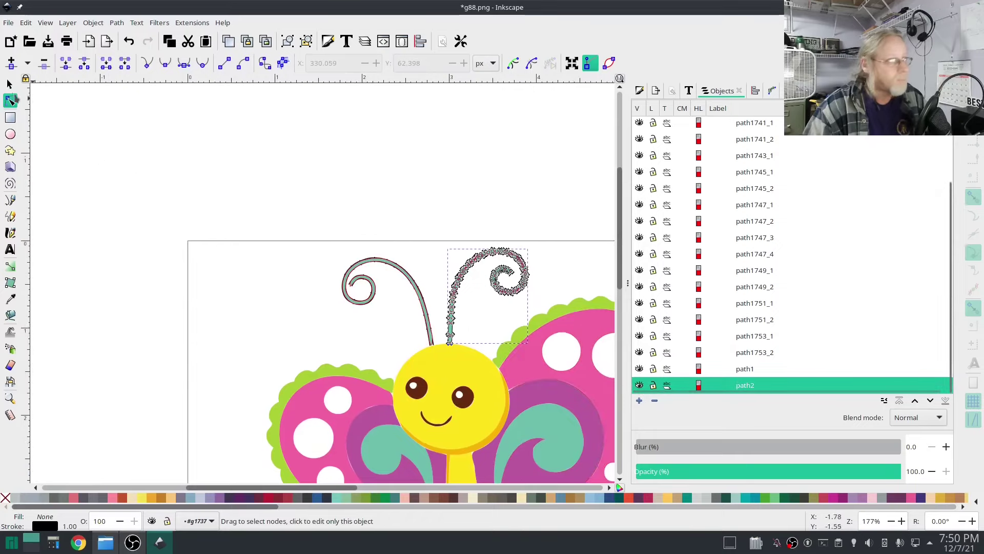
pyautogui.press('s')
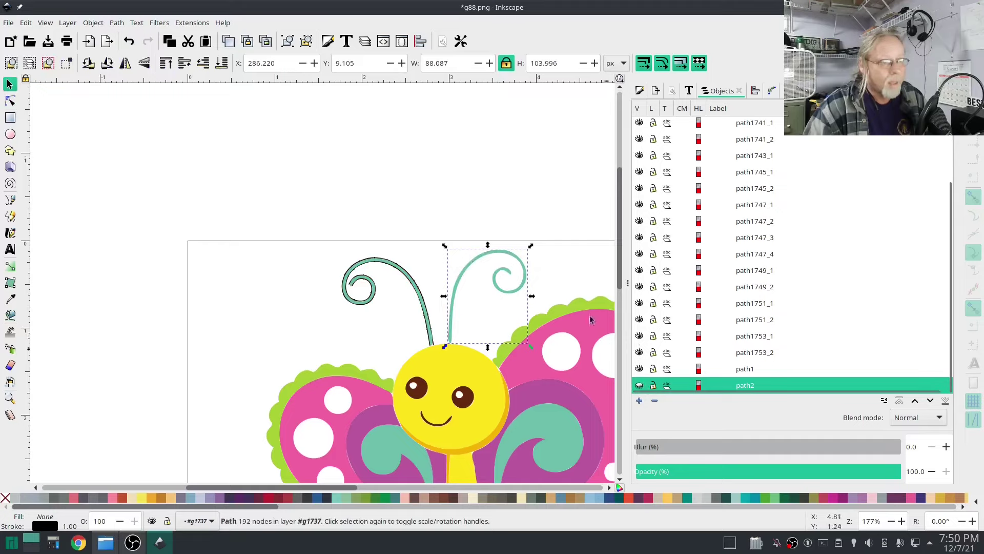
# Sample the teal of the original right antenna shape with the color picker and copy its RGBA value, 6bbdabff.
pyautogui.scroll(1, 501, 277)
pyautogui.scroll(3, 502, 277)
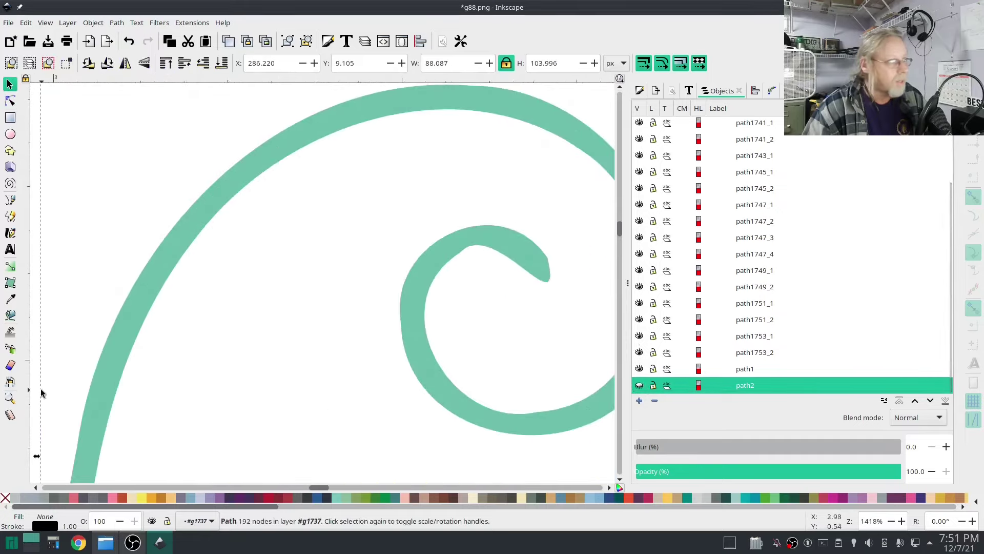
pyautogui.click(11, 300)
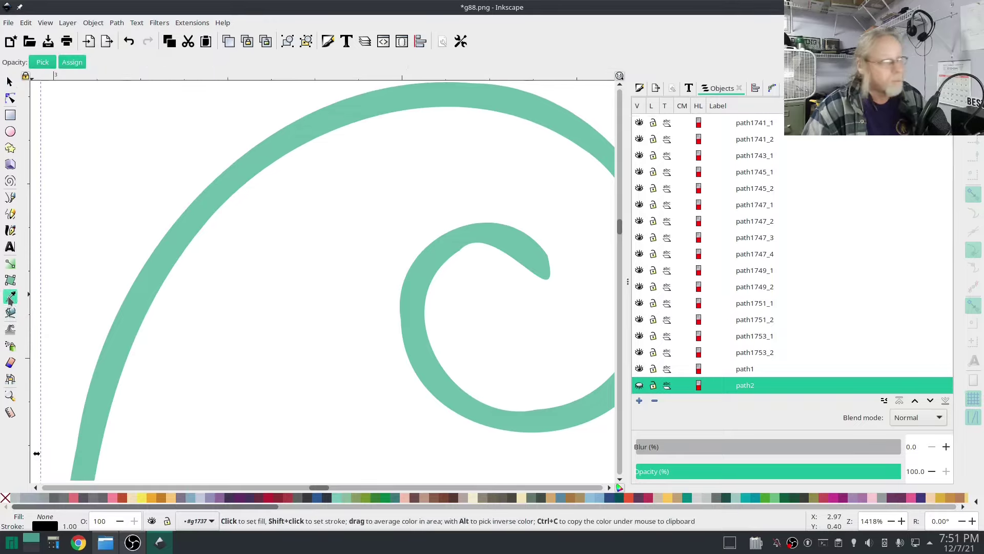
pyautogui.click(421, 357)
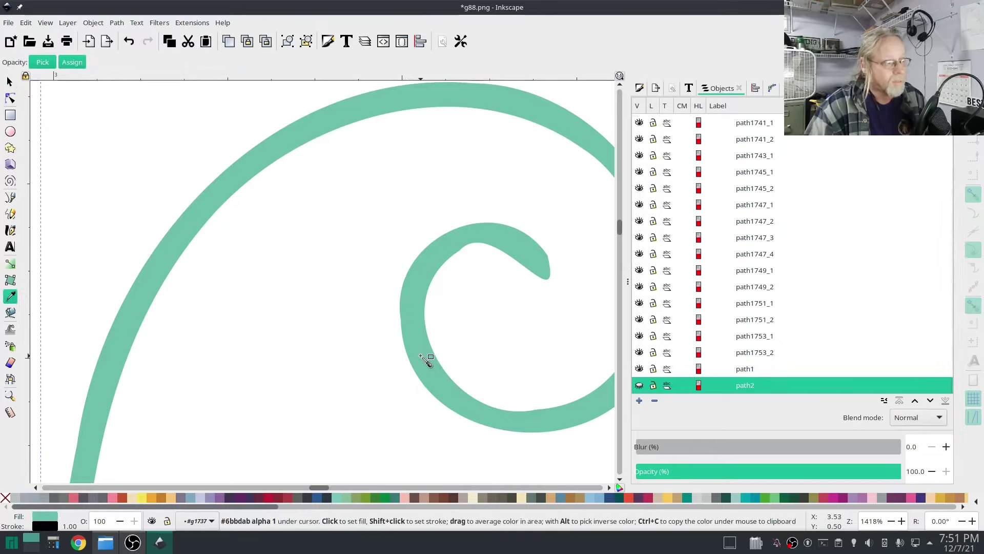
pyautogui.click(43, 519)
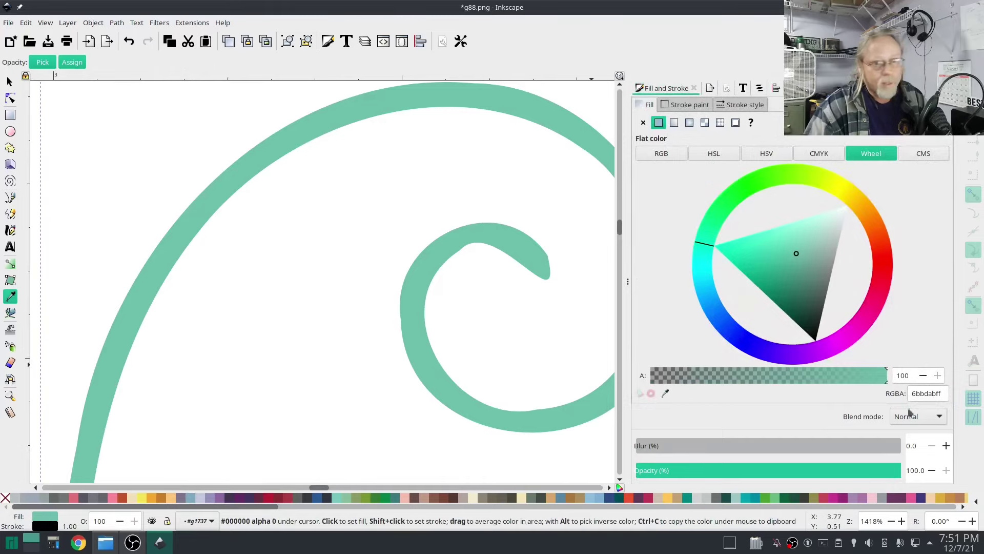
pyautogui.doubleClick(927, 394)
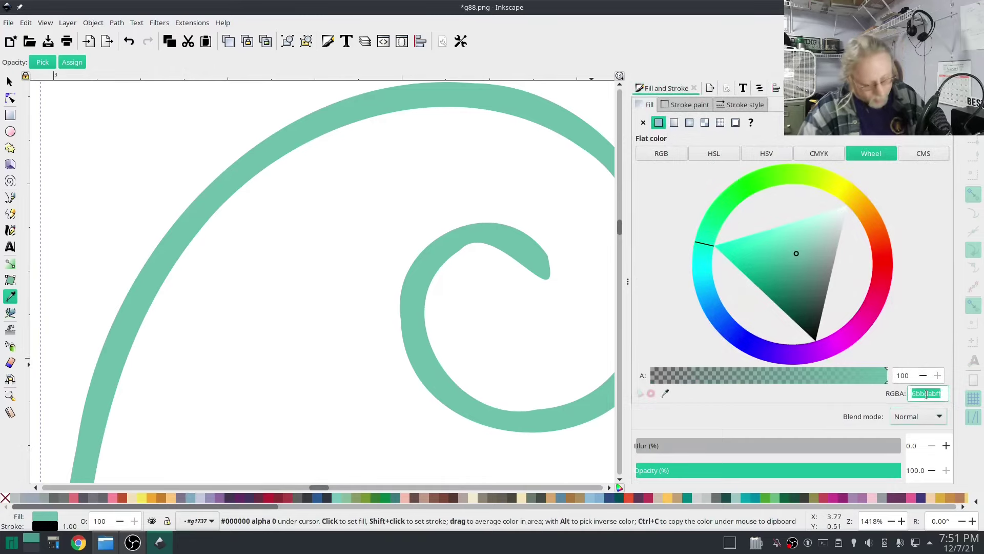
# Make path2 visible again and remove its fill.
pyautogui.scroll(-4, 518, 352)
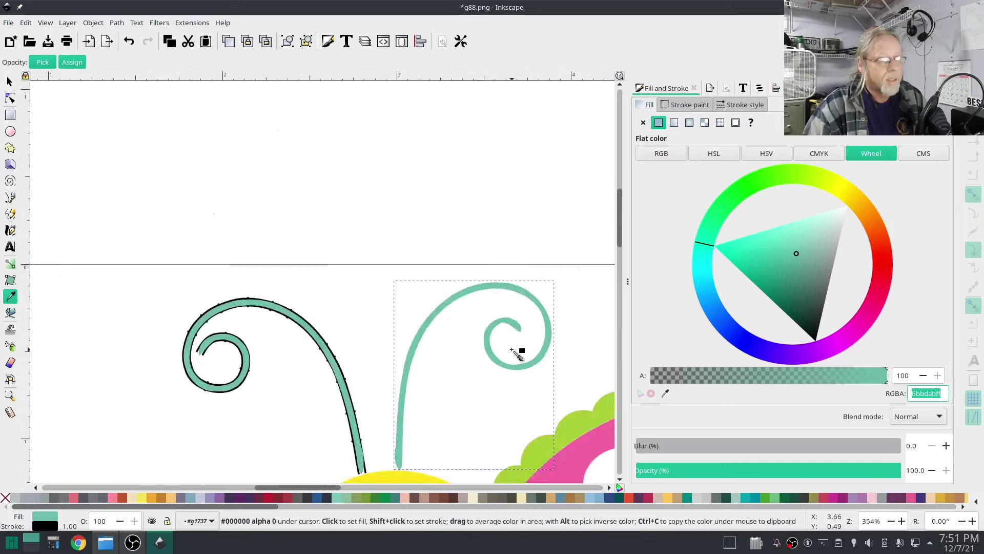
pyautogui.click(762, 88)
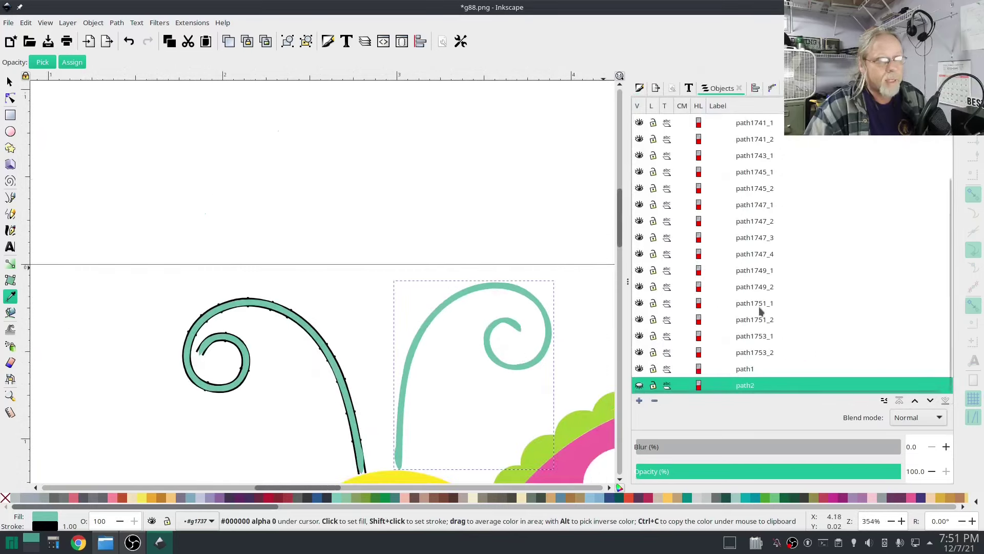
pyautogui.click(639, 385)
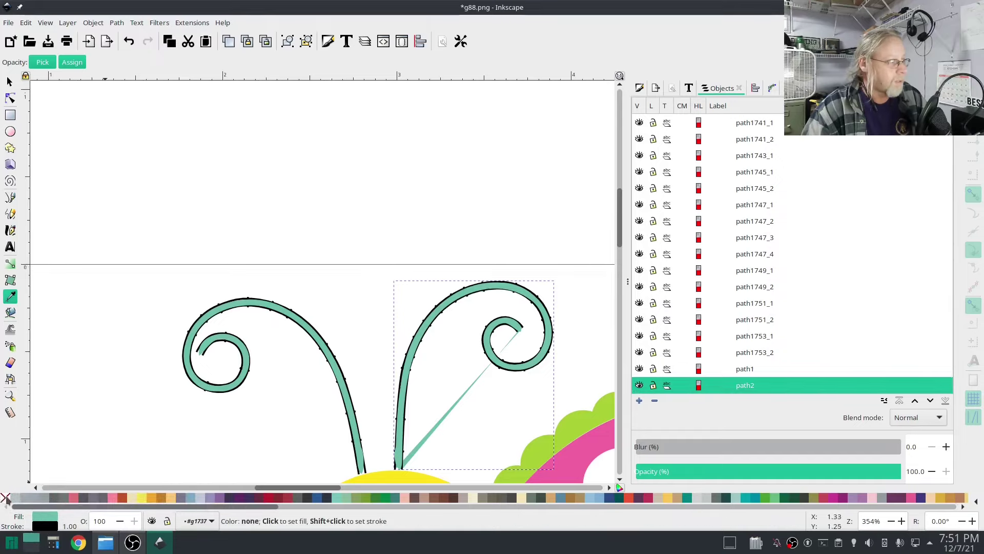
pyautogui.click(6, 497)
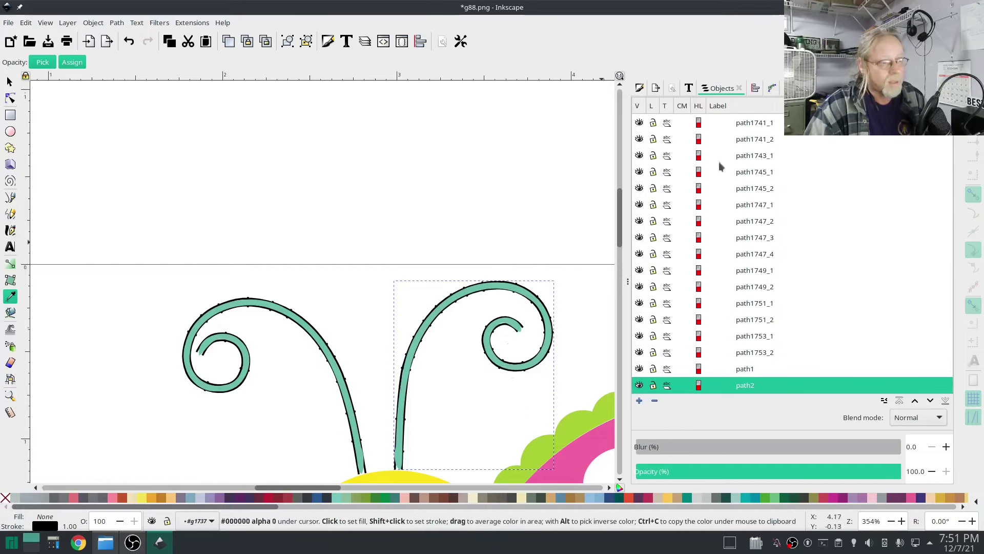
# Set the stroke color of the right antenna satin path to RGBA 6bbdabff.
pyautogui.click(642, 89)
pyautogui.click(733, 105)
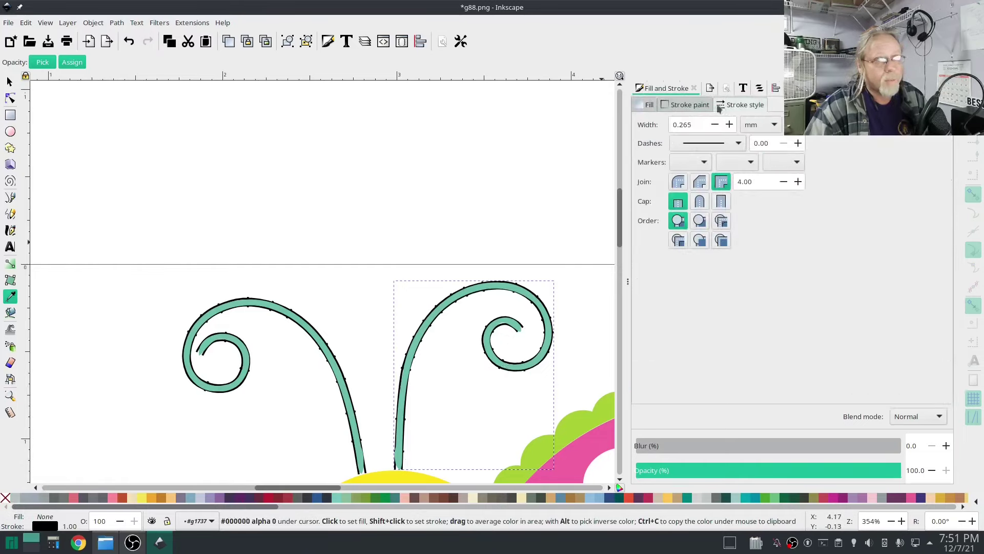
pyautogui.click(689, 105)
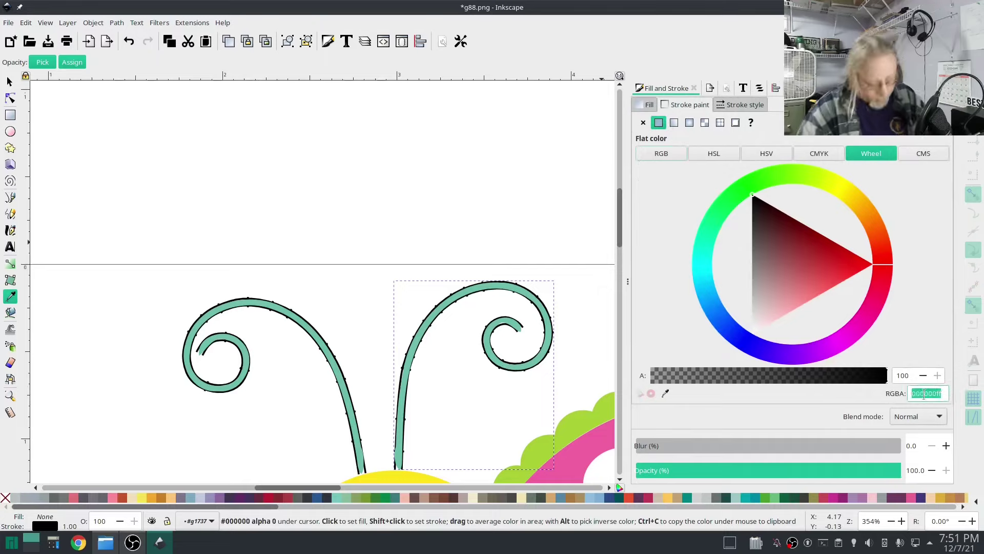
pyautogui.write('6bcdabff')
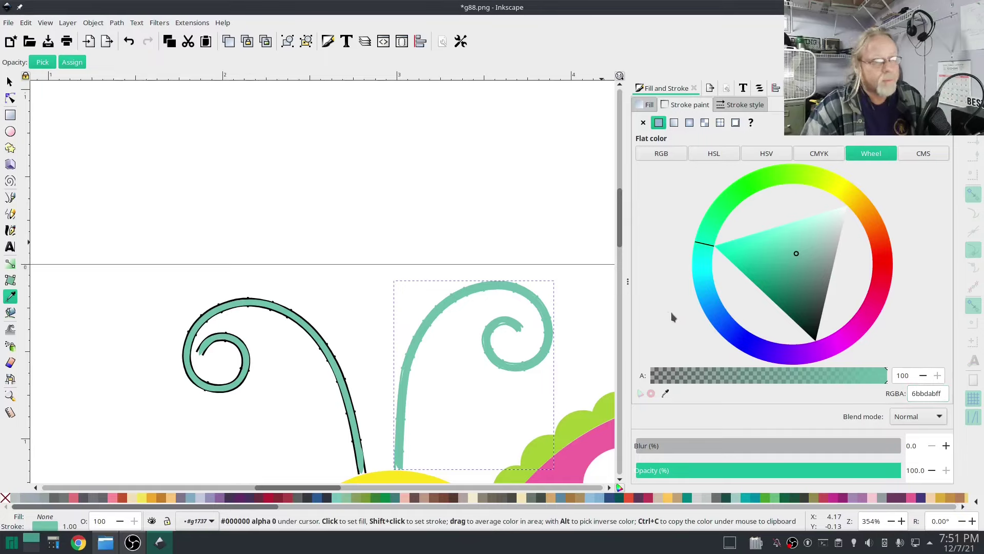
# Select the left antenna satin path, path1, and set its stroke color to RGBA 6bbdabff.
pyautogui.click(9, 82)
pyautogui.click(291, 323)
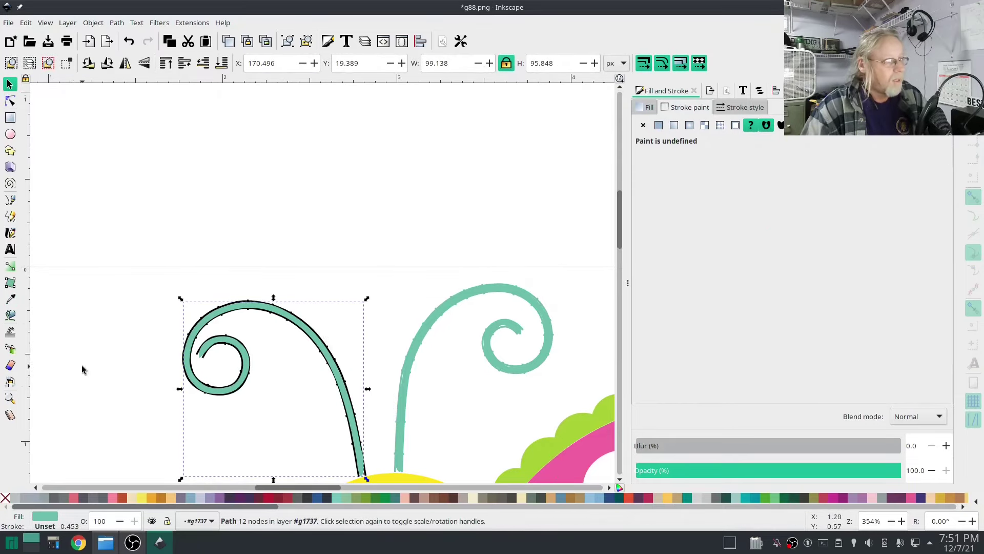
pyautogui.click(759, 90)
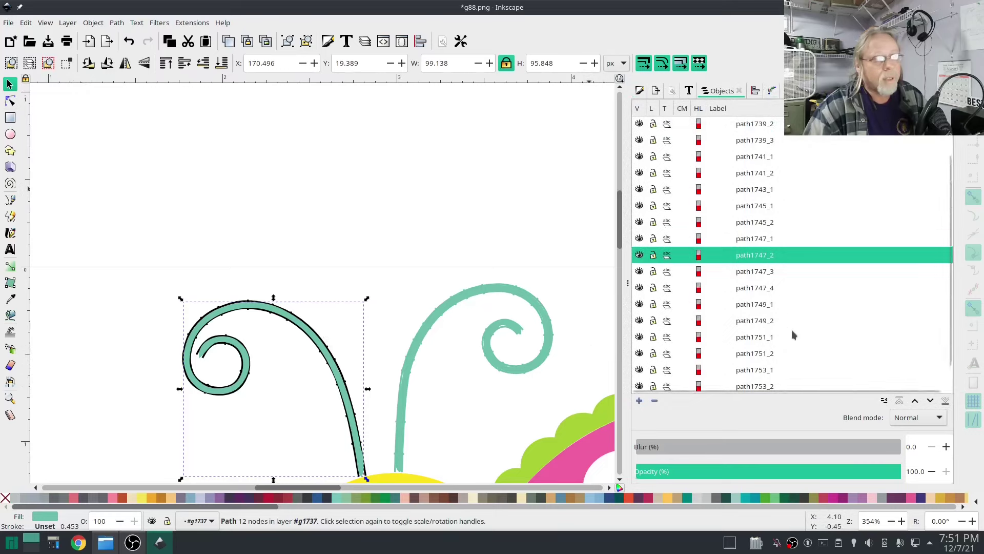
pyautogui.scroll(-1, 793, 335)
pyautogui.click(753, 369)
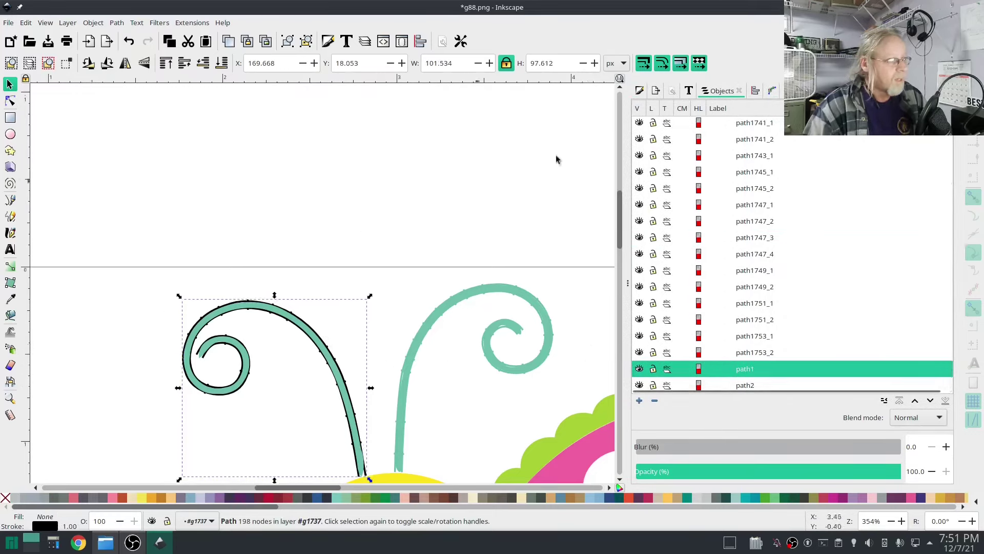
pyautogui.click(640, 91)
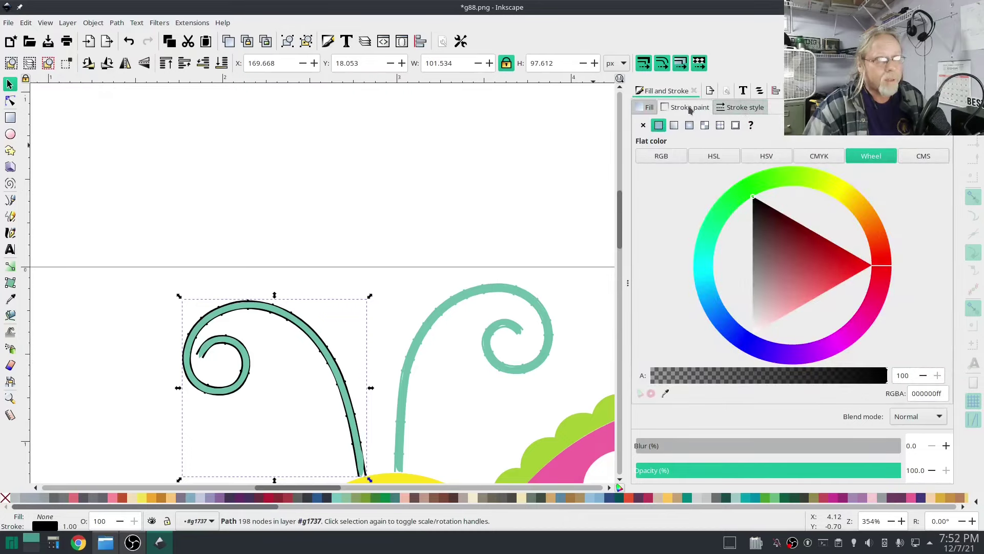
pyautogui.doubleClick(925, 393)
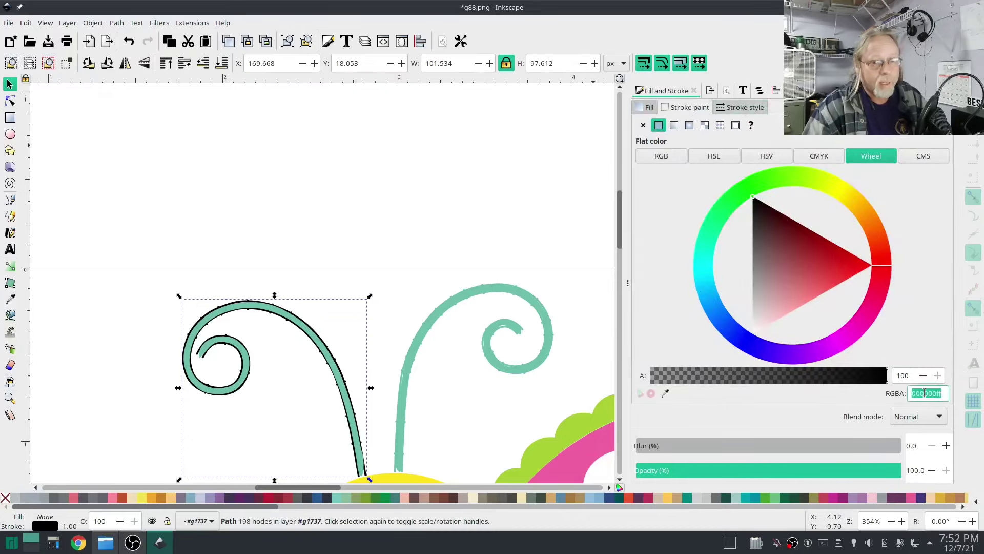
pyautogui.write('6bbdabff')
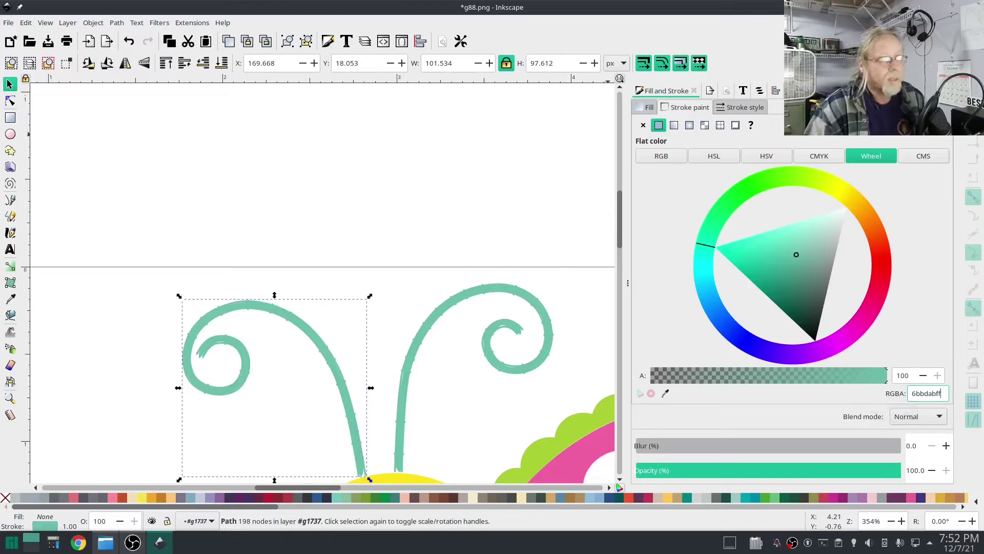
# Hide path1 and path2, and delete the two original filled antenna shapes, path1747_2 and path1747_1.
pyautogui.click(761, 92)
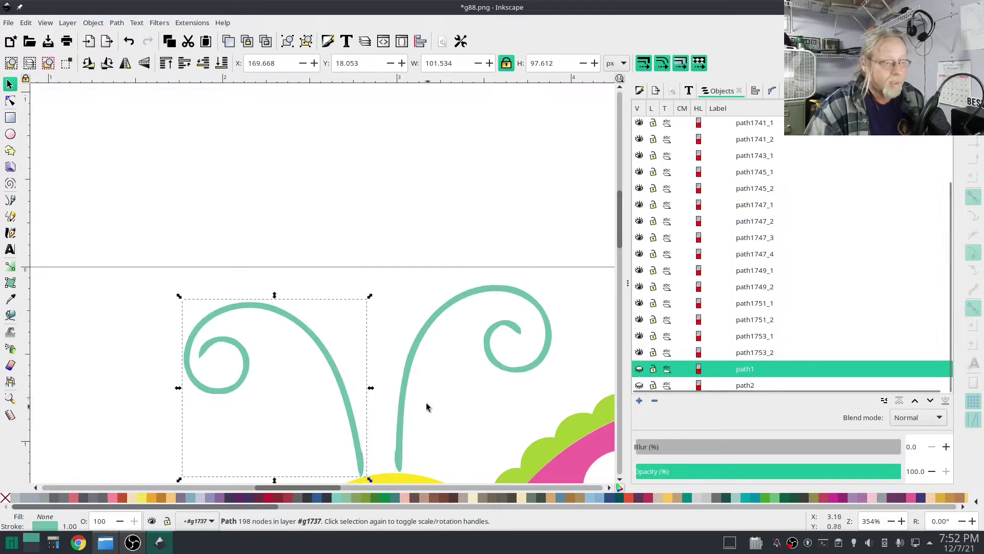
pyautogui.click(324, 361)
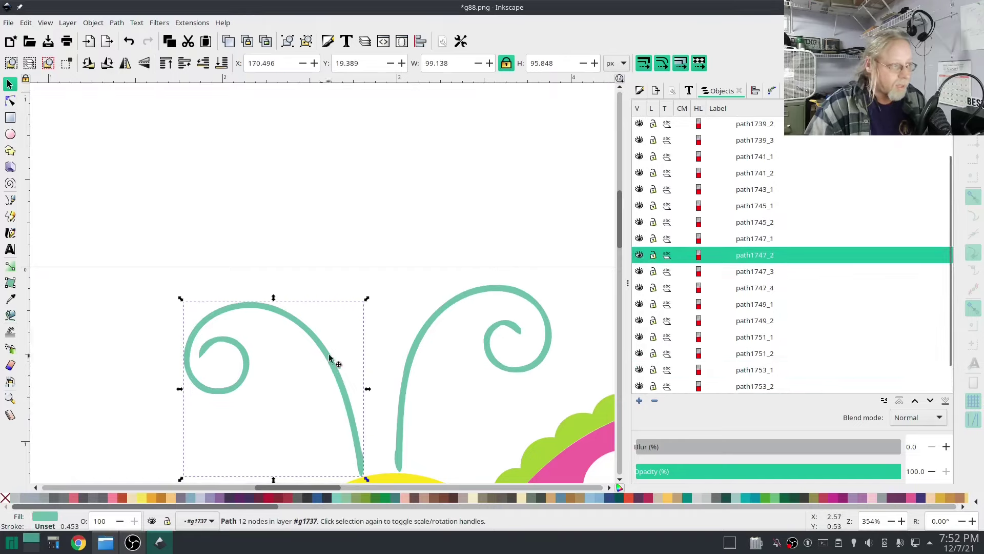
pyautogui.rightClick(758, 262)
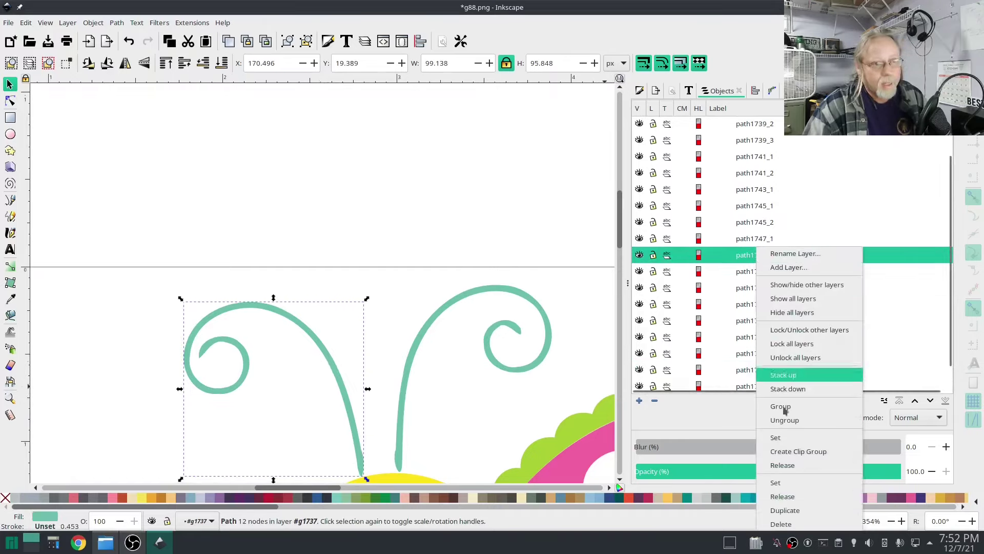
pyautogui.click(769, 523)
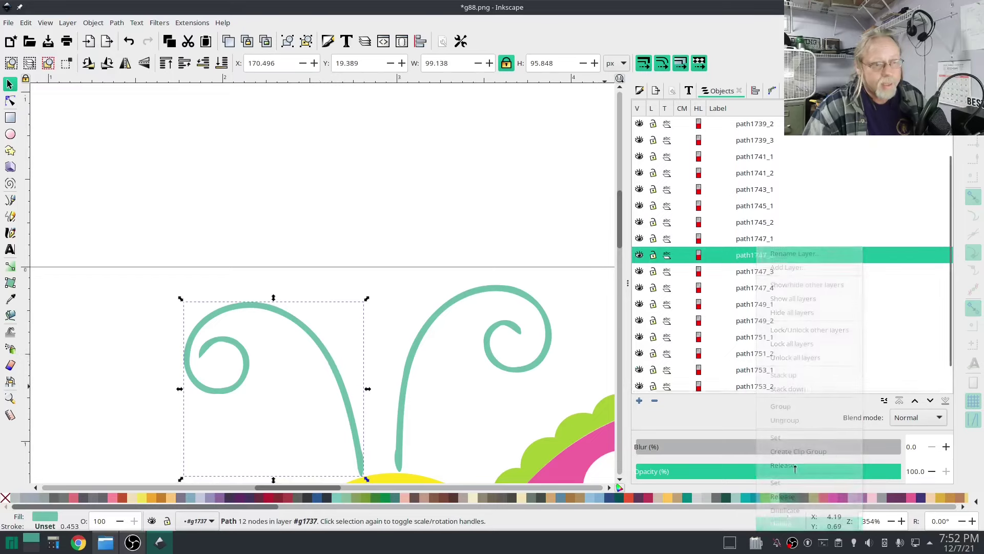
pyautogui.click(548, 327)
pyautogui.rightClick(758, 255)
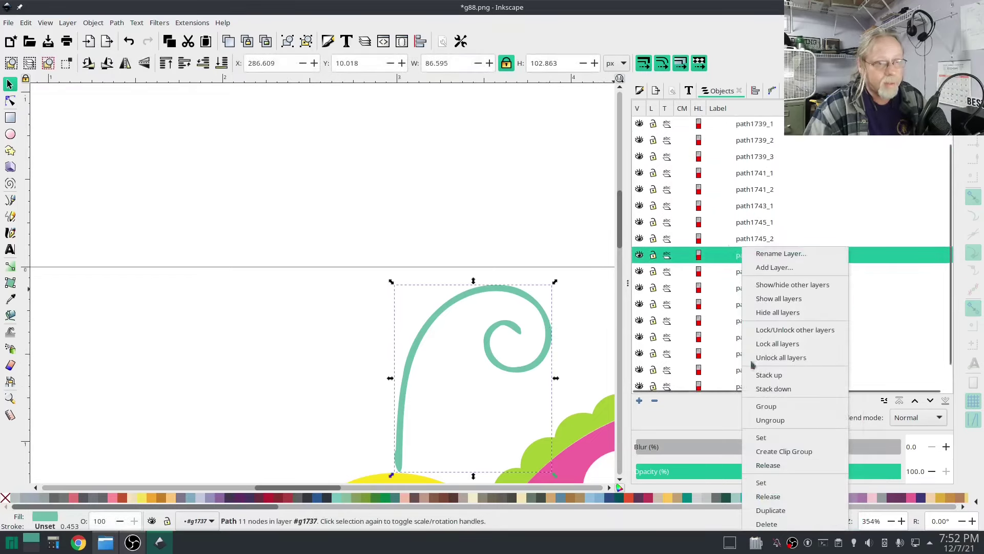
pyautogui.click(769, 523)
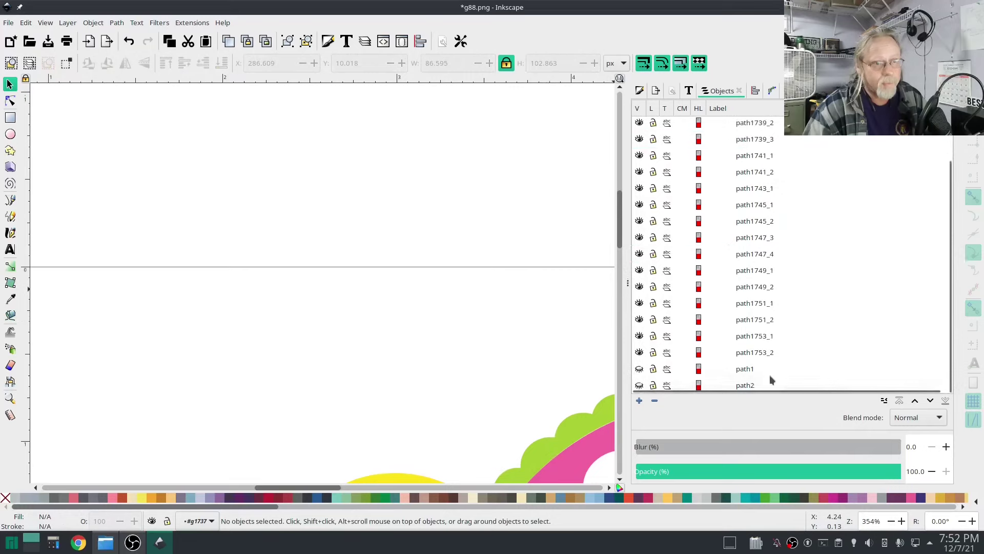
# Make both antenna satin paths, path1 and path2, visible again and clear the selection.
pyautogui.click(746, 385)
pyautogui.click(640, 385)
pyautogui.click(640, 369)
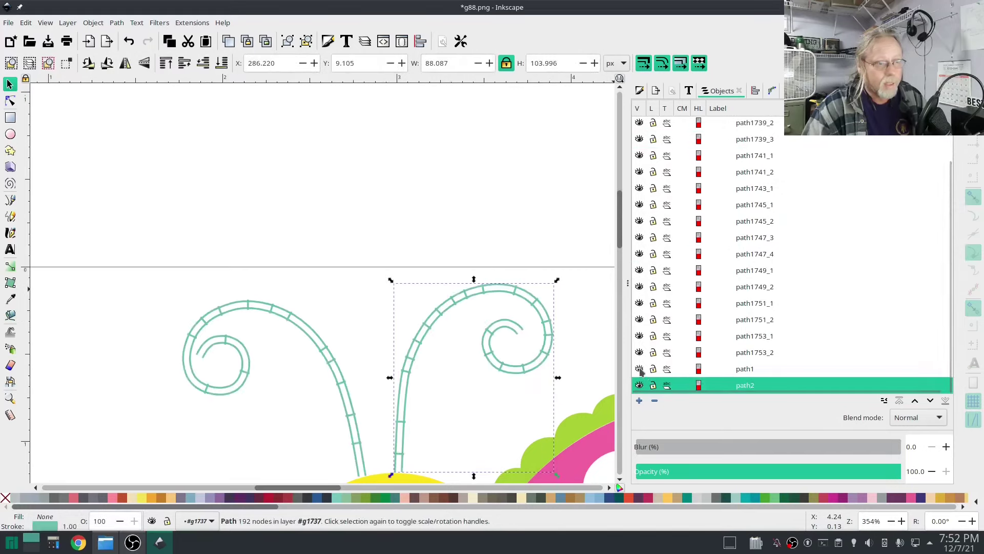
pyautogui.click(418, 194)
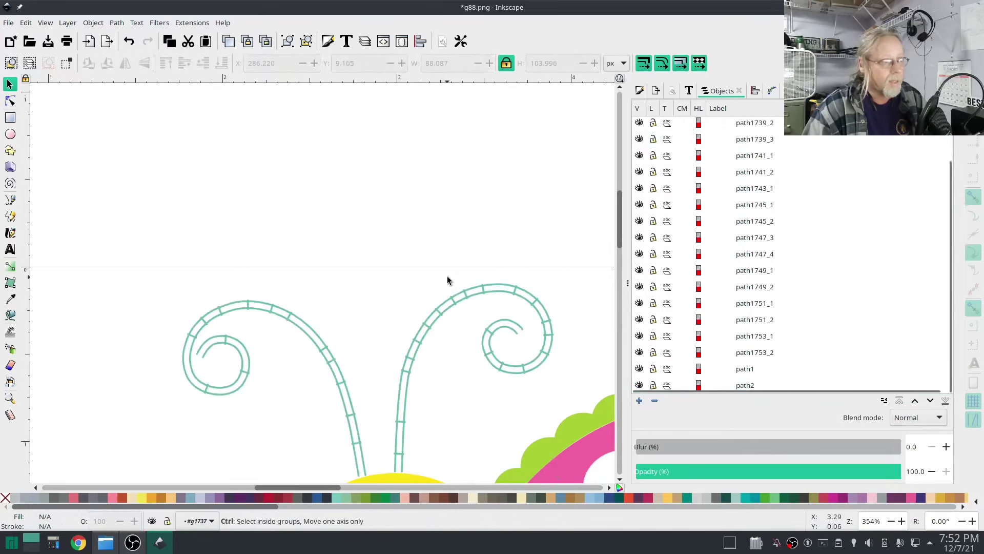
# Group all shapes that share the head's yellow fill color and raise the group to the top of the object stack.
pyautogui.keyDown('ctrl'); pyautogui.scroll(-6, 450, 278); pyautogui.keyUp('ctrl')
pyautogui.keyDown('ctrl'); pyautogui.scroll(1, 497, 311); pyautogui.keyUp('ctrl')
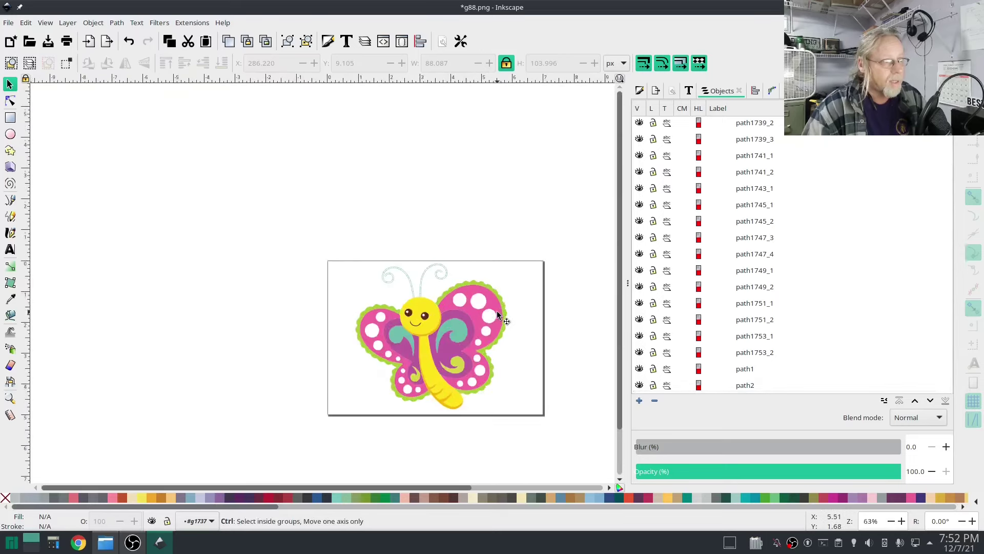
pyautogui.keyDown('ctrl'); pyautogui.scroll(1, 497, 312); pyautogui.keyUp('ctrl')
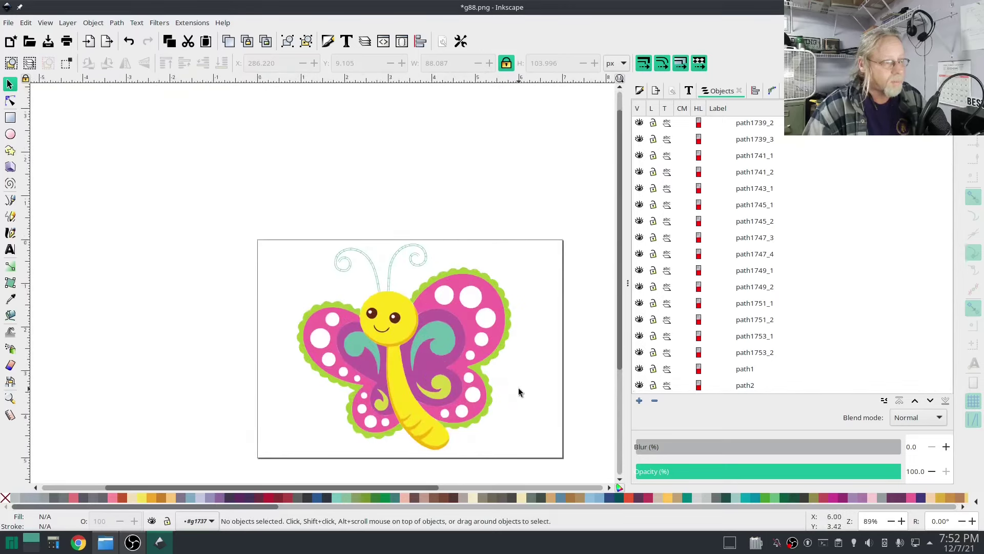
pyautogui.scroll(-2, 519, 392)
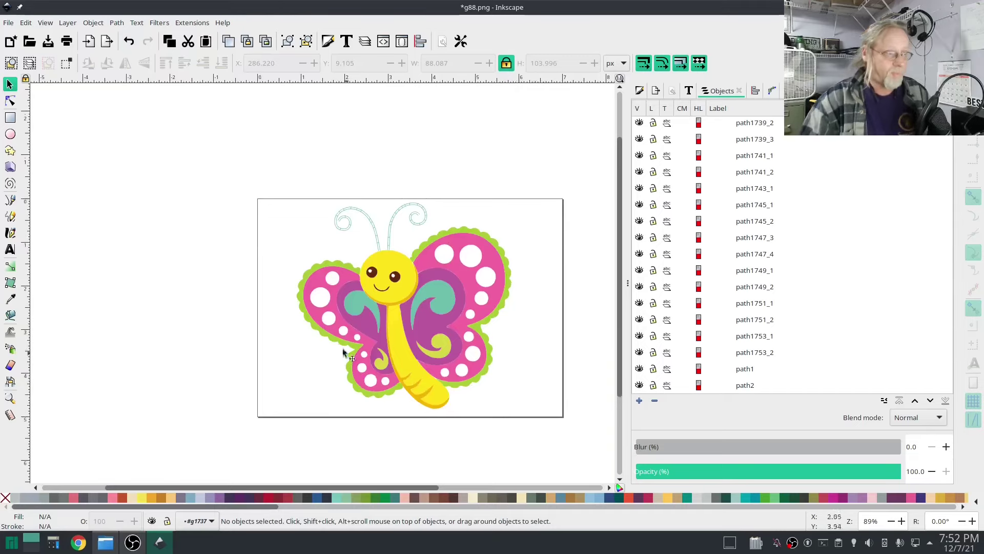
pyautogui.click(408, 282)
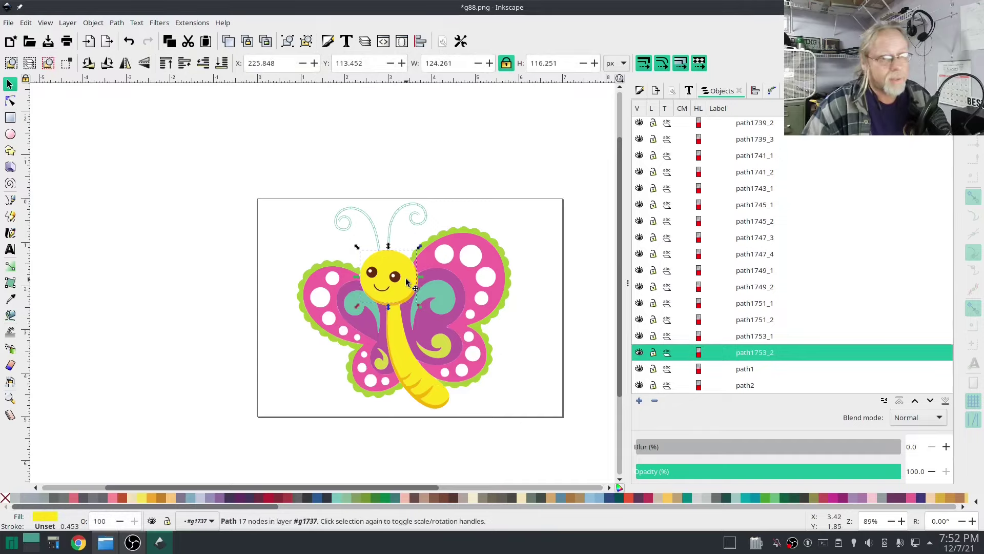
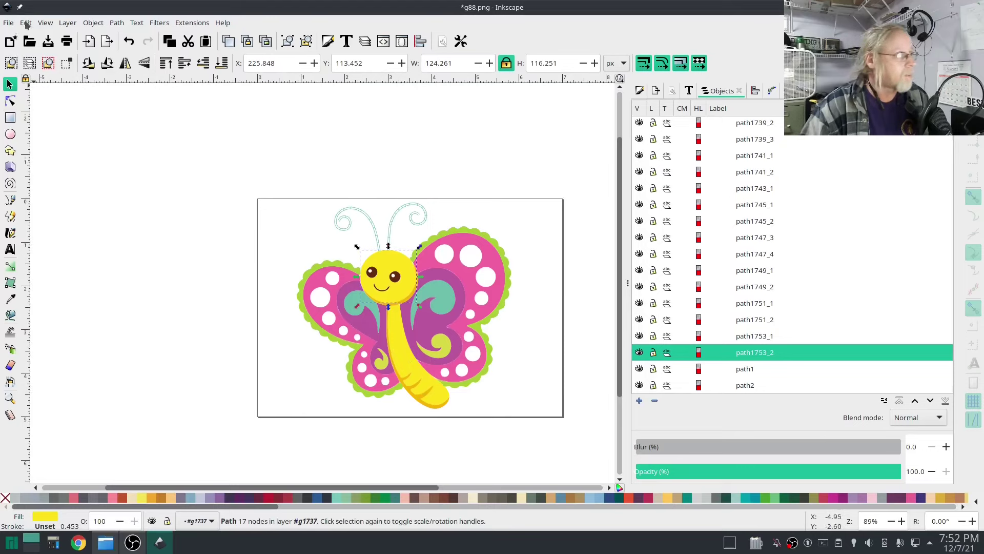
pyautogui.click(8, 23)
pyautogui.moveTo(25, 23)
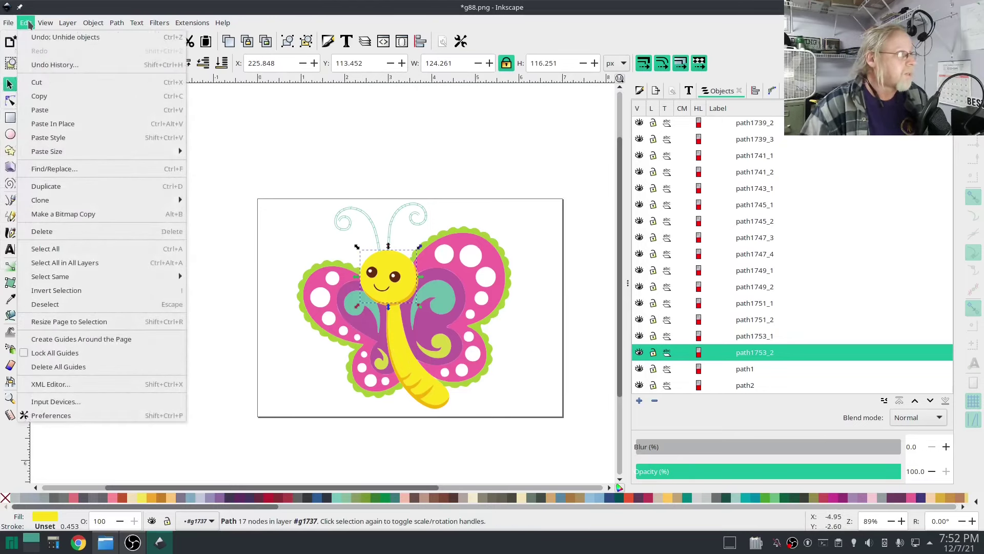
pyautogui.moveTo(128, 276)
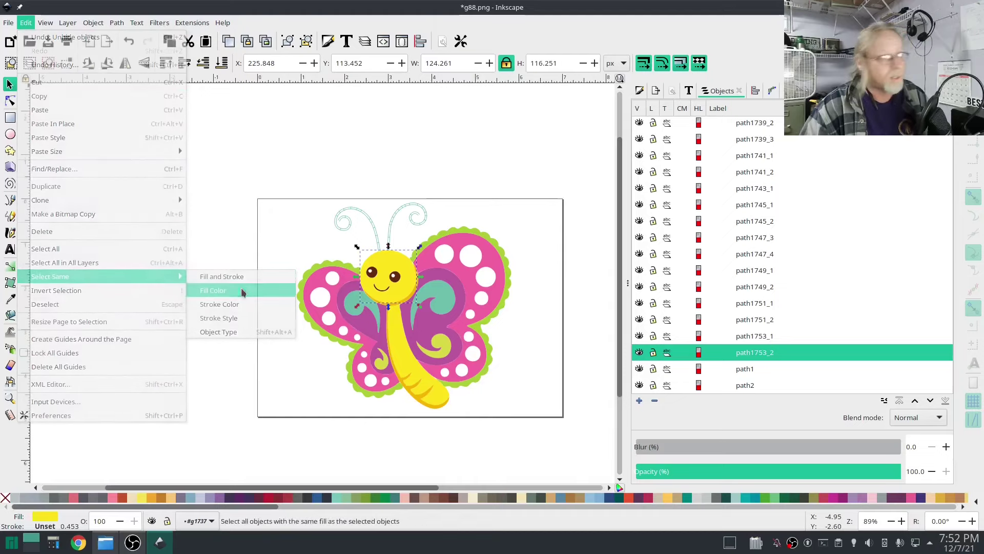
pyautogui.click(243, 291)
pyautogui.rightClick(766, 334)
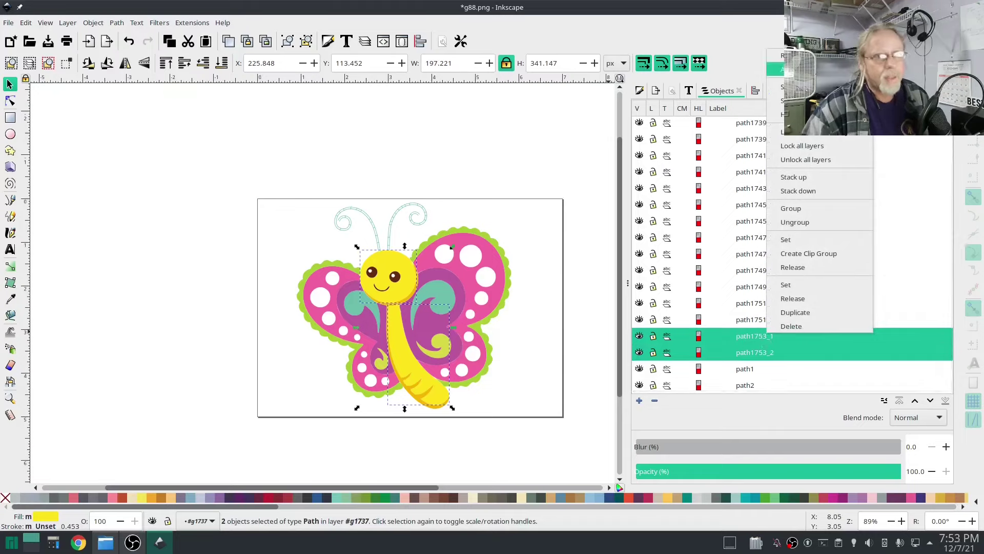
pyautogui.click(801, 210)
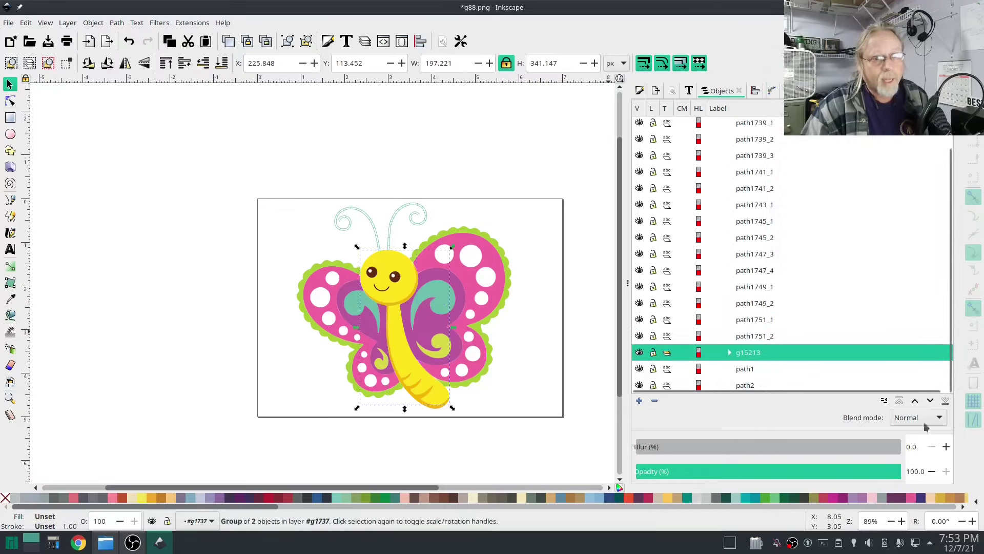
pyautogui.click(899, 402)
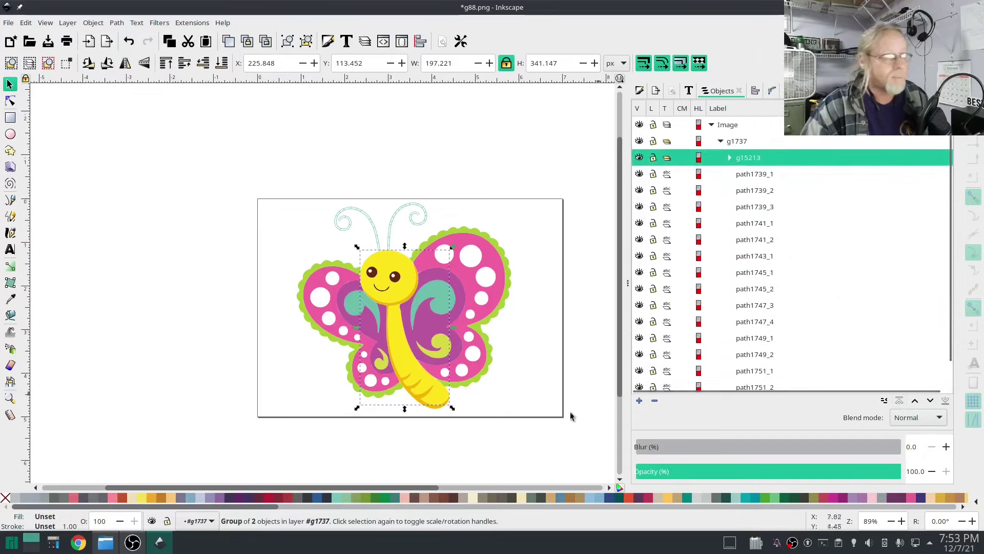
# Select all shapes with the same purple fill as the inner right wing and group them.
pyautogui.click(425, 320)
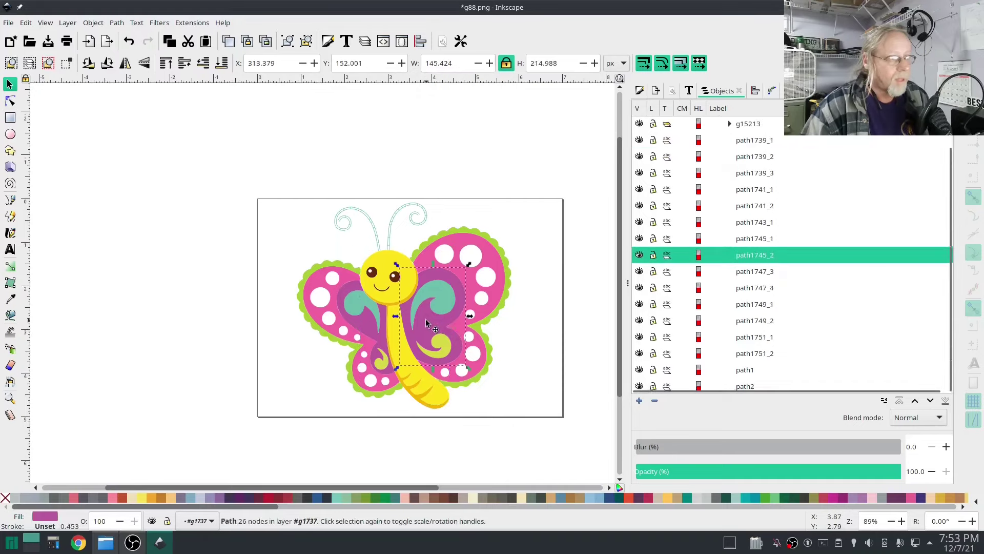
pyautogui.click(366, 325)
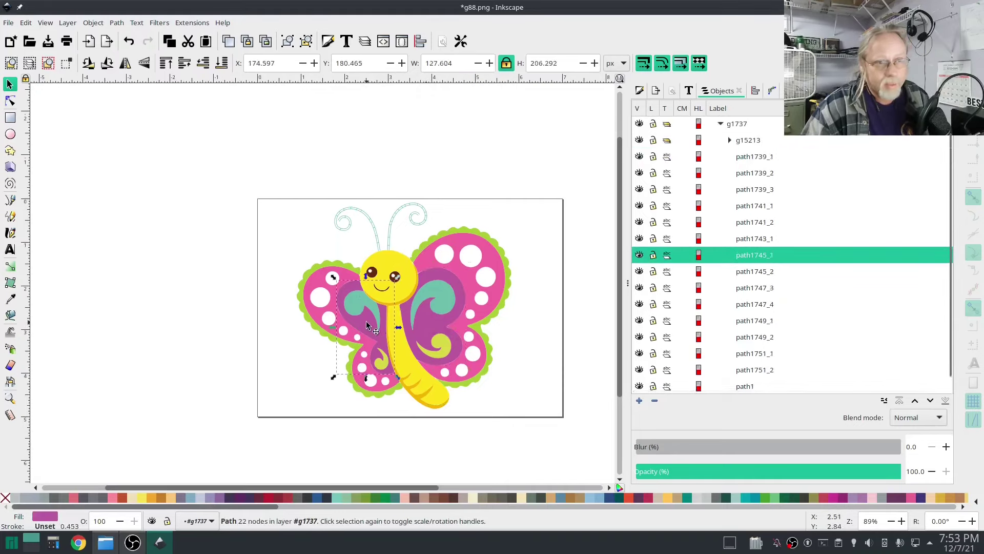
pyautogui.click(427, 323)
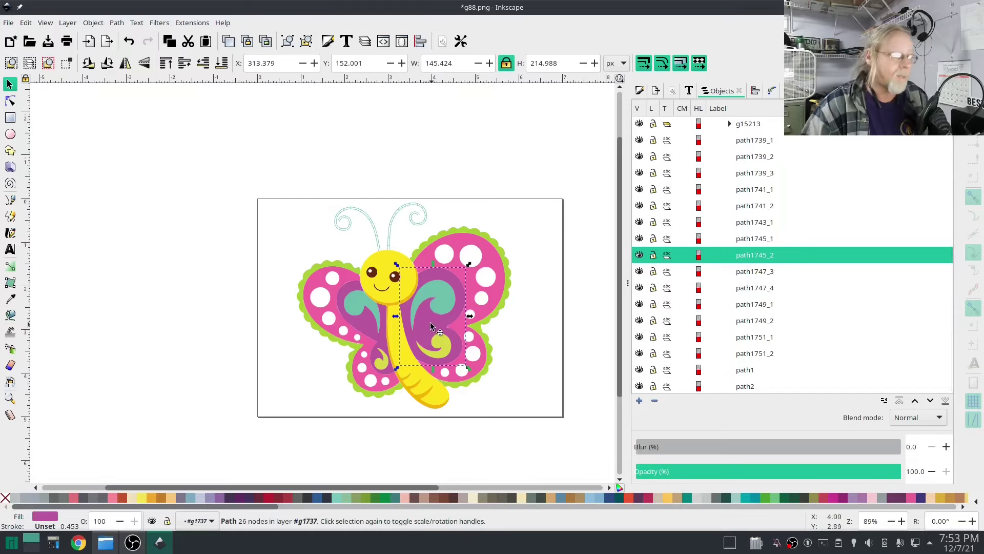
pyautogui.click(26, 24)
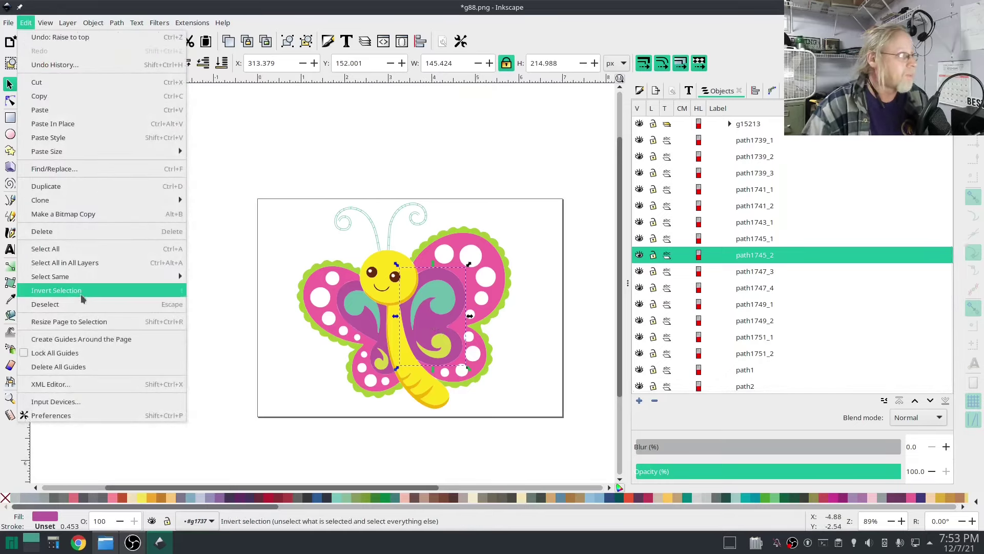
pyautogui.moveTo(72, 280)
pyautogui.click(219, 289)
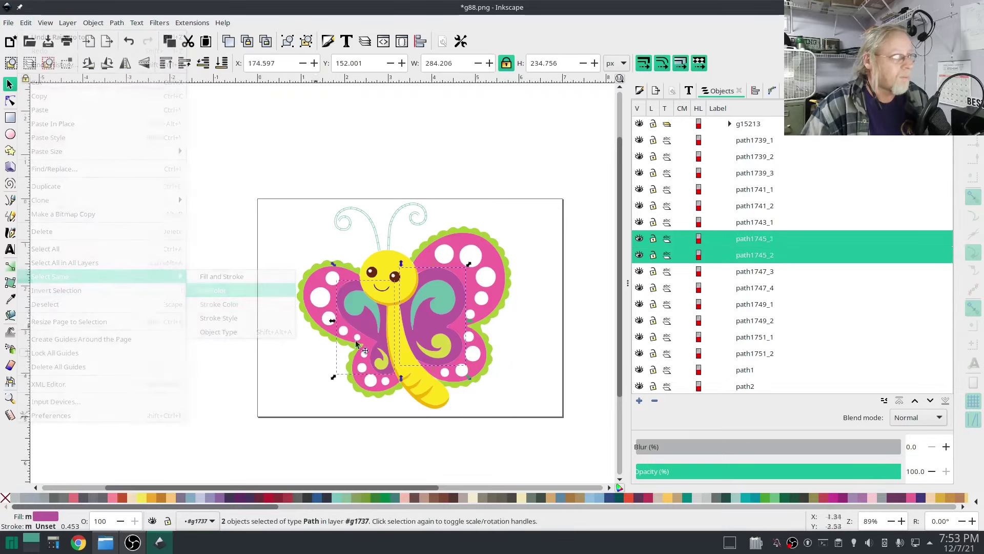
pyautogui.rightClick(764, 246)
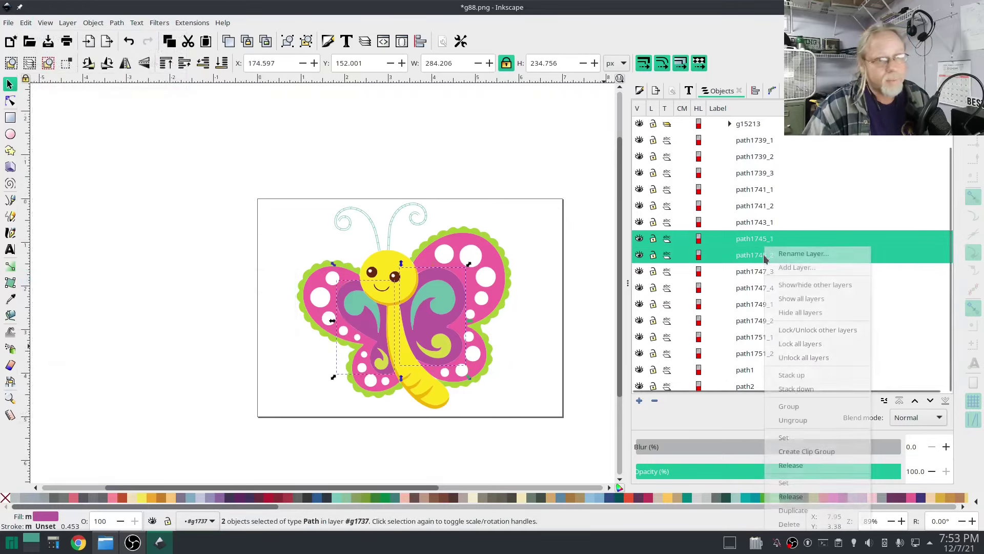
pyautogui.click(793, 410)
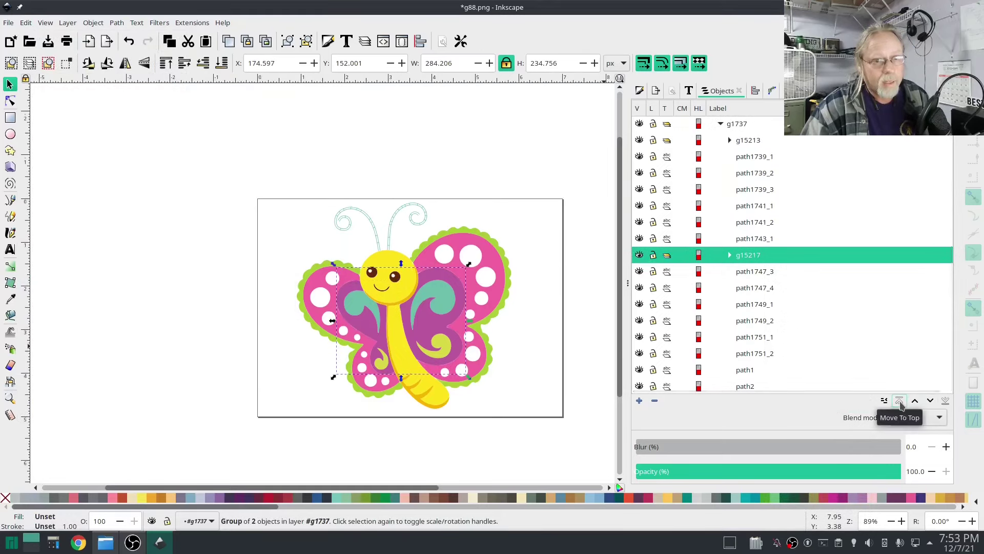
# Toggle the visibility of the orange body shading, path1743_1, to identify it and raise it to the top of the stack.
pyautogui.click(764, 240)
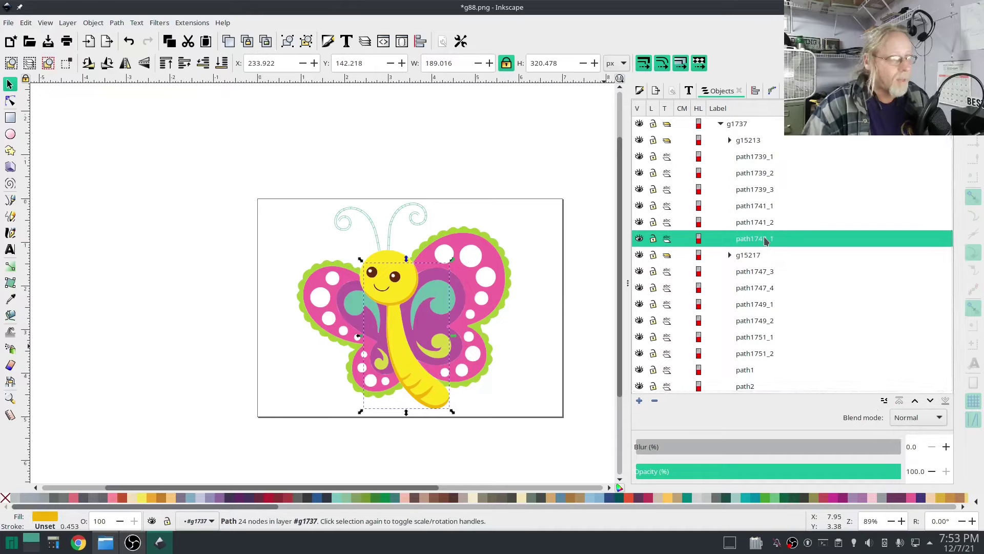
pyautogui.click(640, 240)
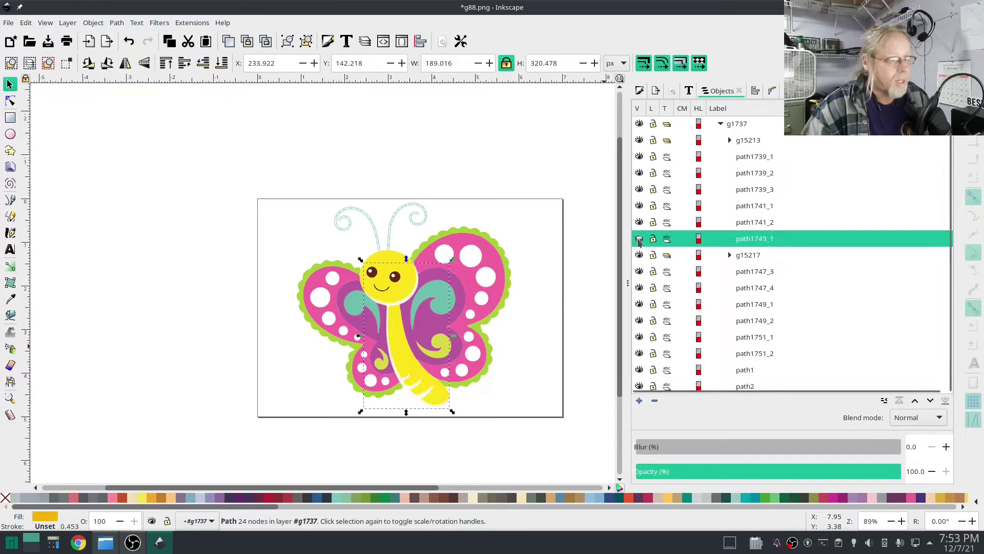
pyautogui.click(640, 239)
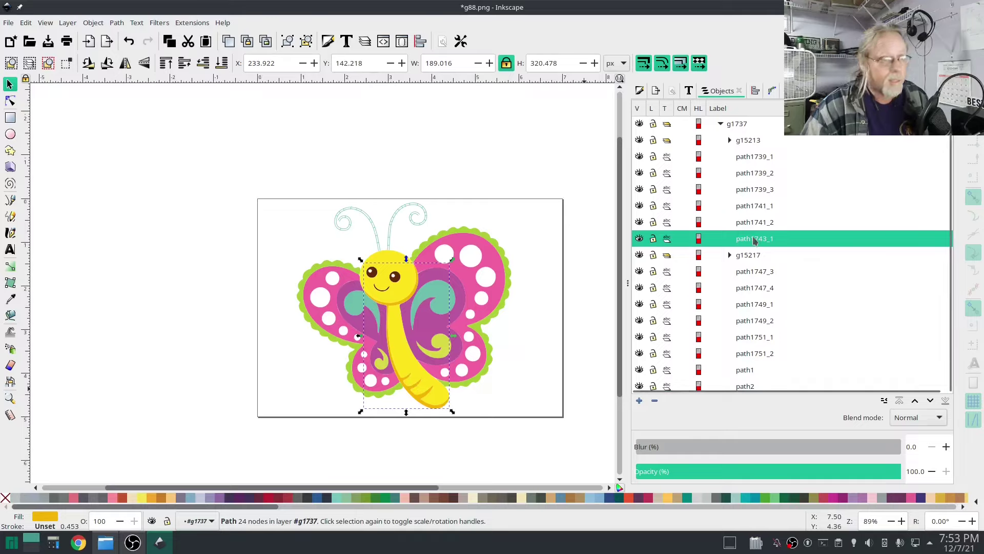
pyautogui.click(640, 240)
pyautogui.click(640, 240)
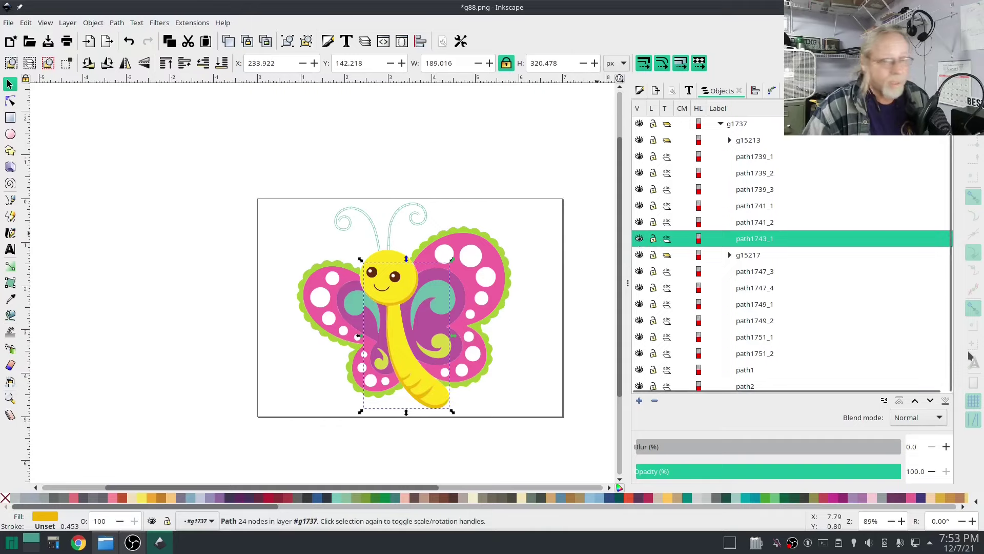
pyautogui.press('Home')
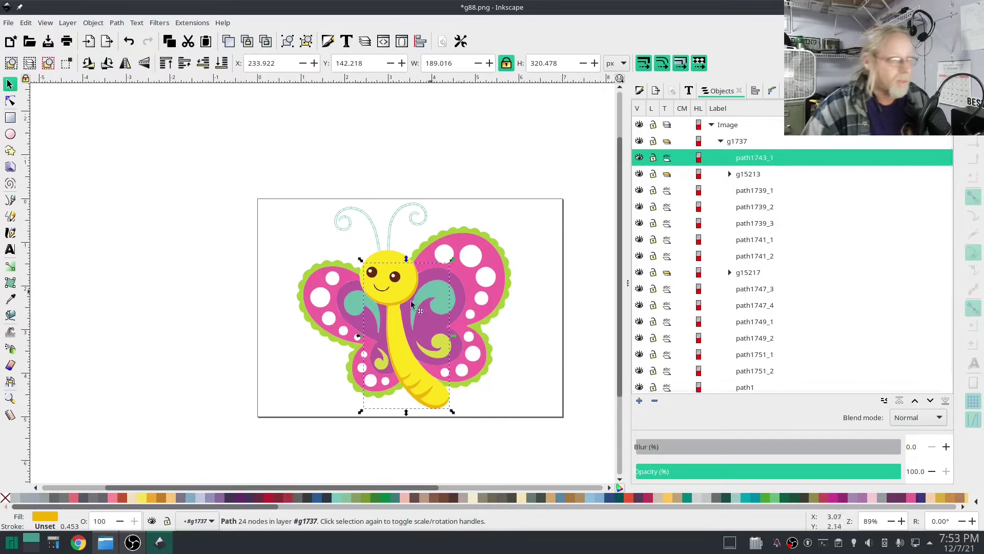
# Select all shapes with the same teal fill as the left wing swirl and group them.
pyautogui.click(355, 304)
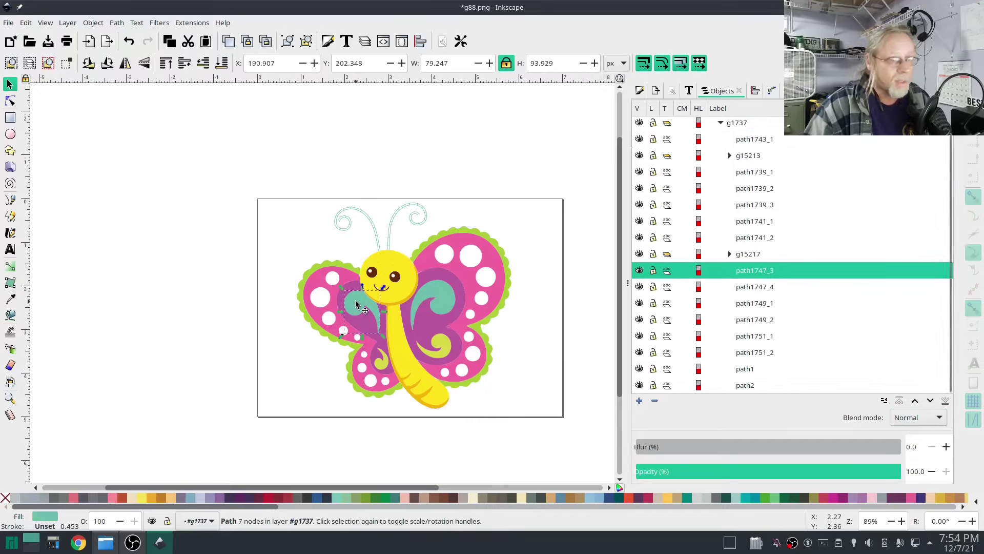
pyautogui.click(26, 22)
pyautogui.moveTo(101, 275)
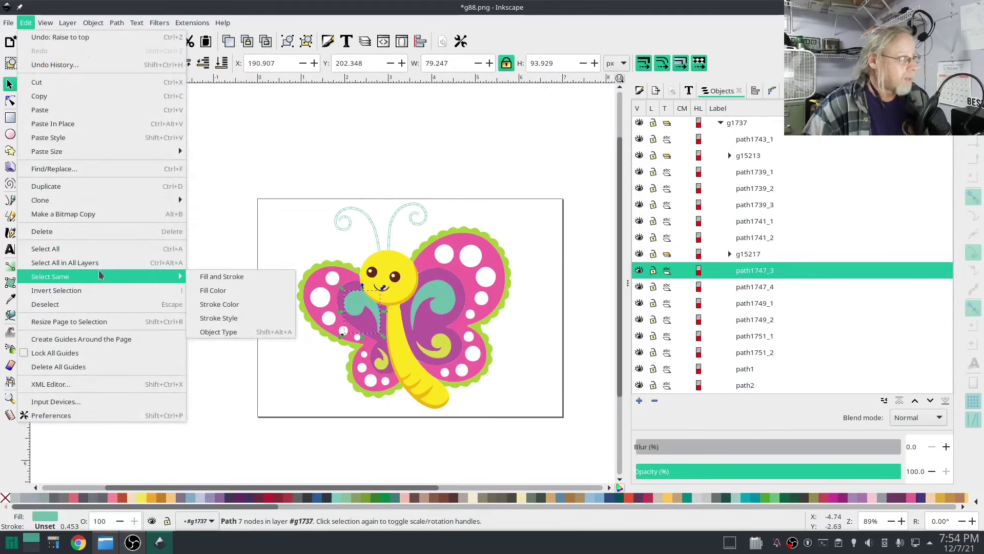
pyautogui.click(217, 291)
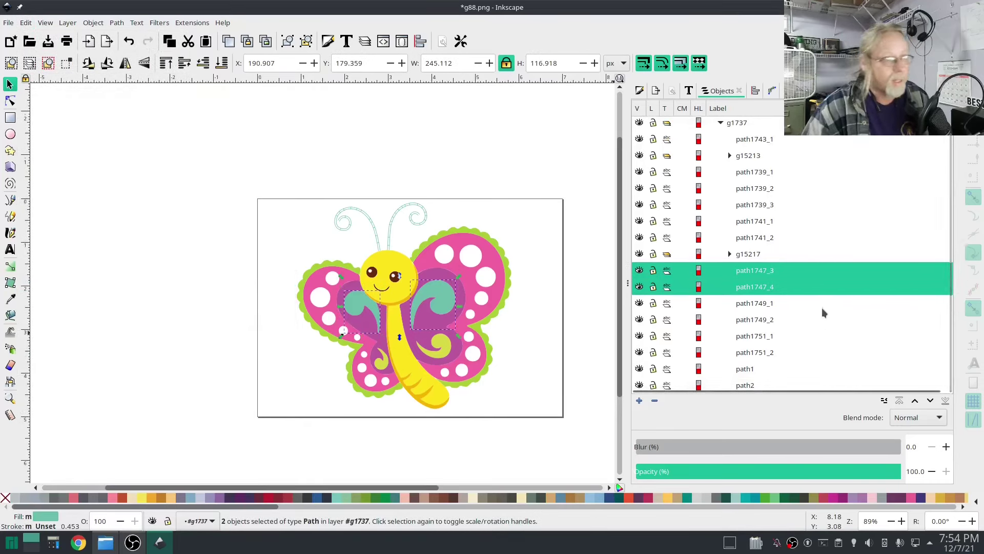
pyautogui.rightClick(763, 275)
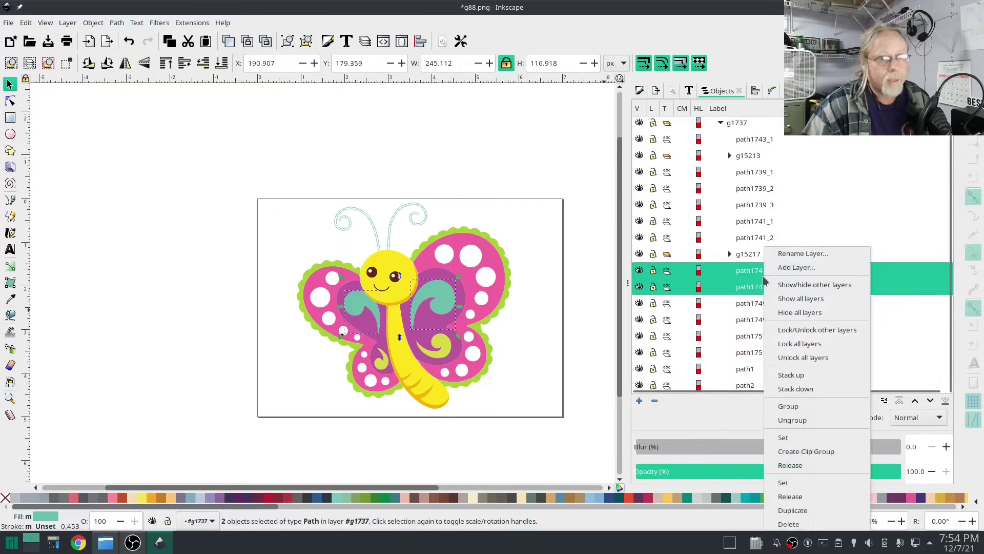
pyautogui.click(792, 407)
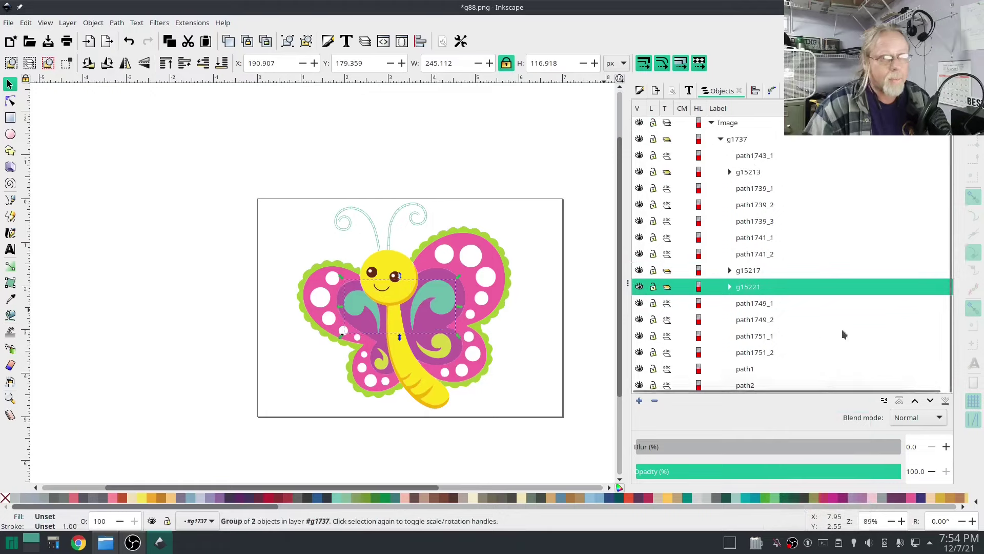
# Move both antenna satin paths, path1 and path2, into the teal swirl group g15221.
pyautogui.click(751, 371)
pyautogui.keyDown('shift'); pyautogui.click(753, 385); pyautogui.keyUp('shift')
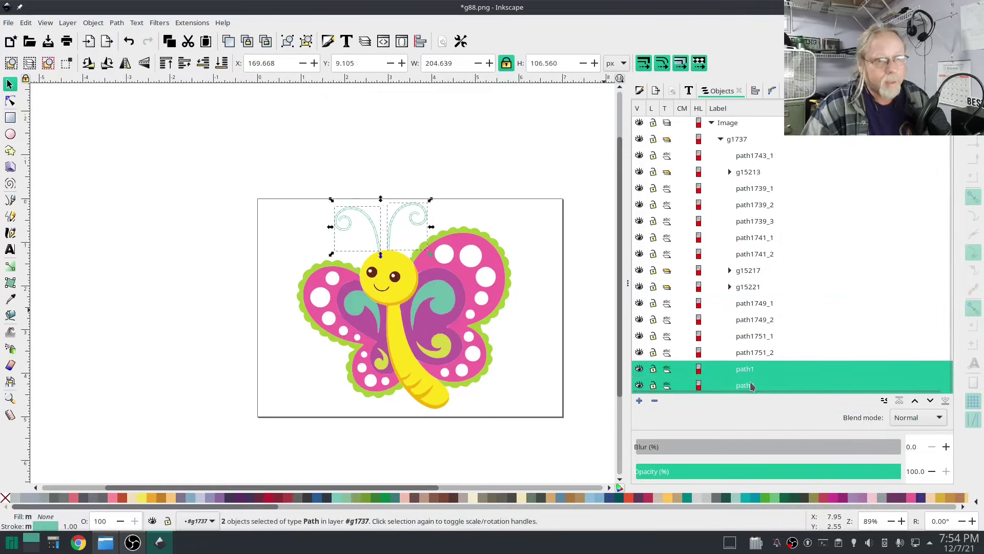
pyautogui.click(639, 271)
pyautogui.click(640, 271)
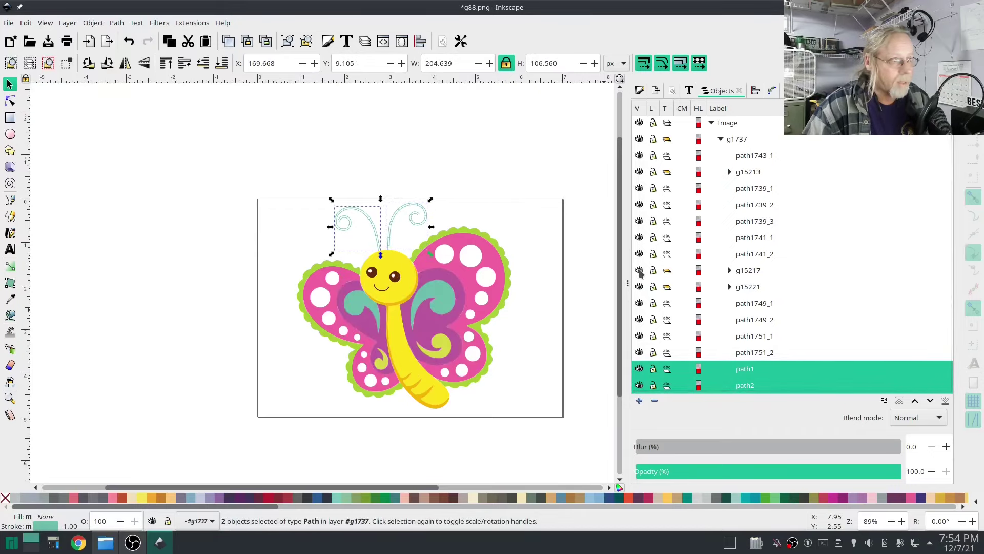
pyautogui.click(640, 287)
pyautogui.click(640, 287)
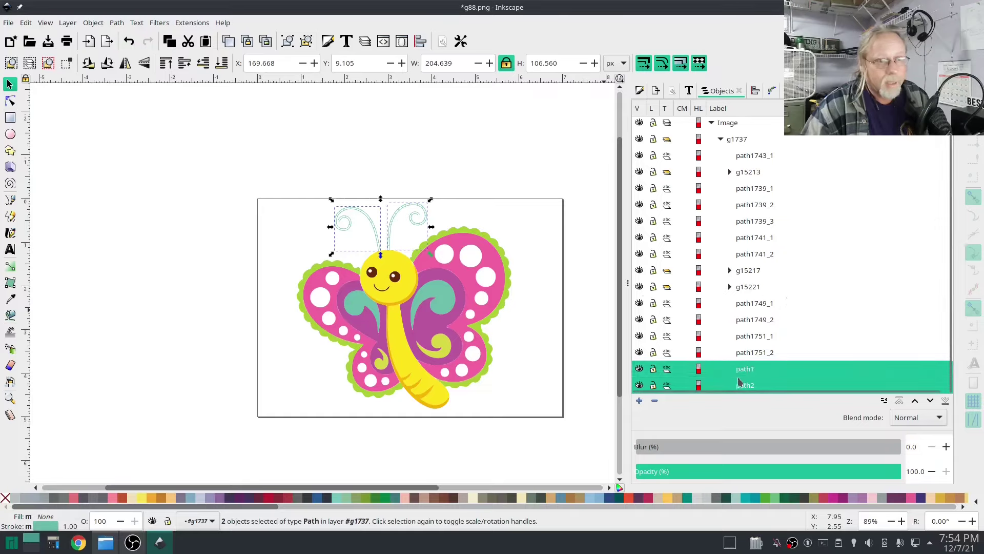
pyautogui.moveTo(744, 374); pyautogui.dragTo(798, 290)
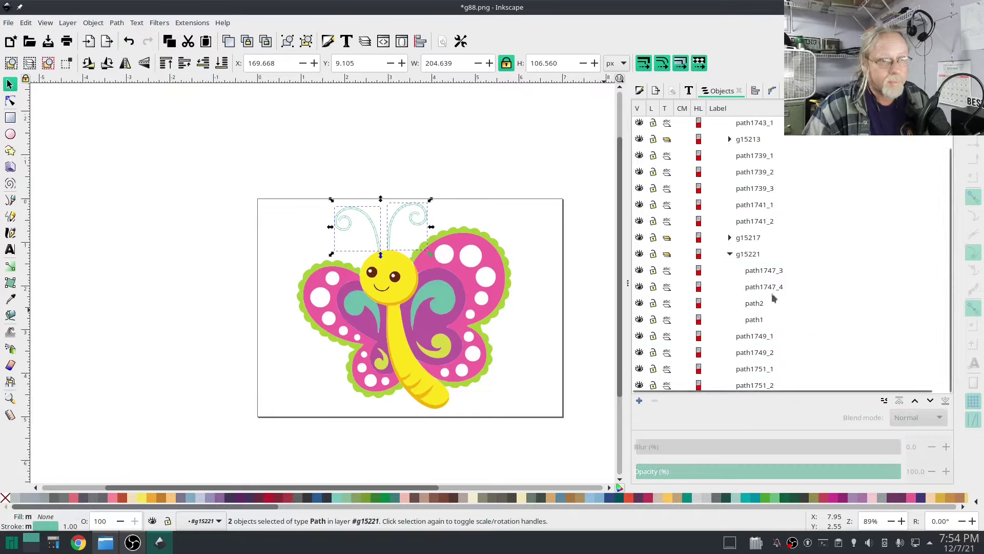
# Check the antenna and swirl paths inside group g15221 one by one, and collapse the group.
pyautogui.click(756, 305)
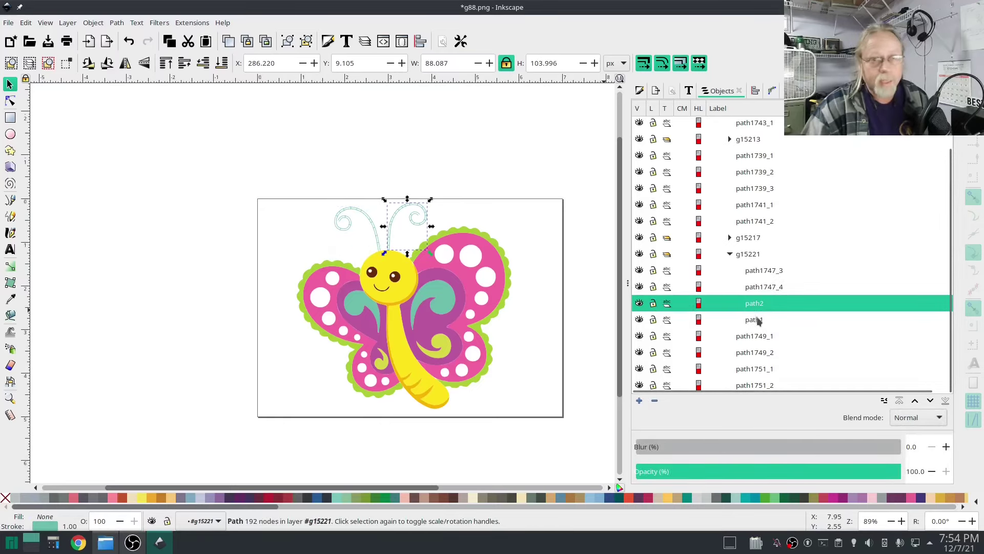
pyautogui.click(756, 319)
pyautogui.click(759, 305)
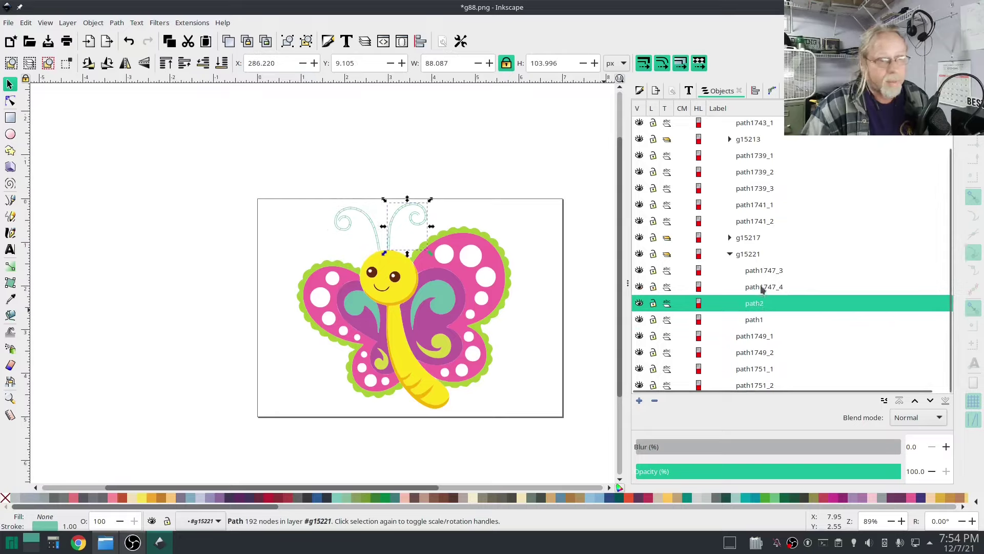
pyautogui.click(762, 289)
pyautogui.click(761, 271)
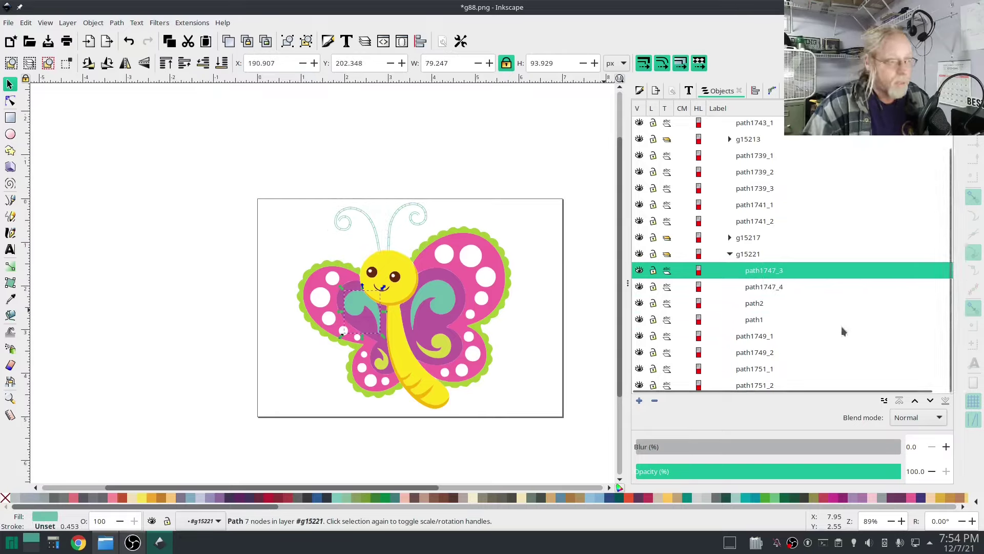
pyautogui.click(730, 254)
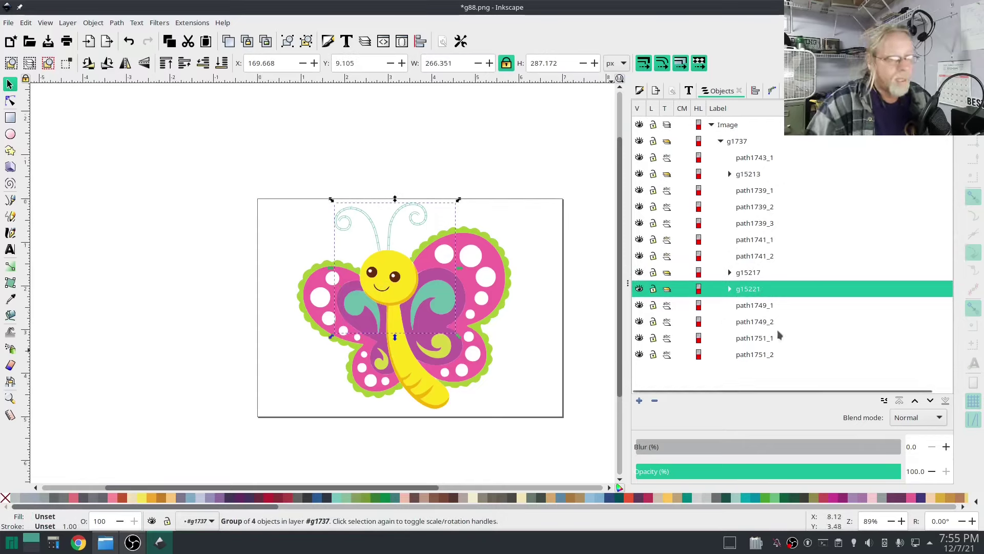
# Identify the remaining ungrouped wing paths and lower both green scalloped wing paths, path1741_1 and path1741_2, to the bottom of group g1737.
pyautogui.click(763, 306)
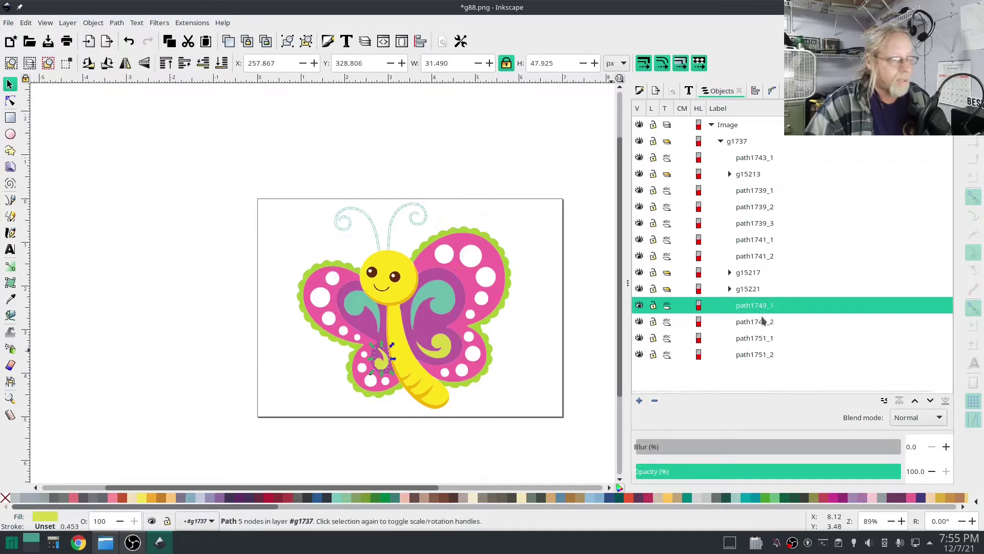
pyautogui.click(763, 321)
pyautogui.click(757, 340)
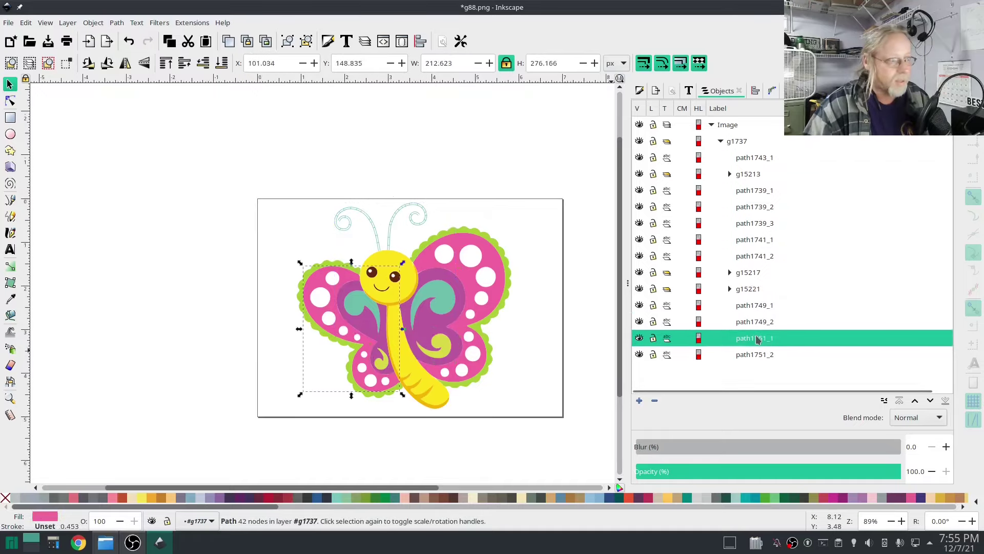
pyautogui.click(760, 357)
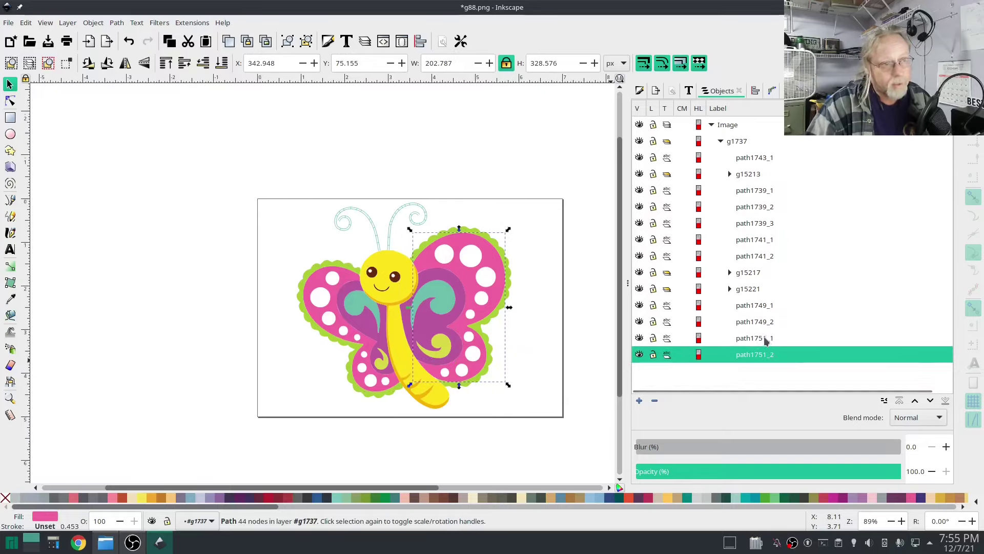
pyautogui.click(311, 274)
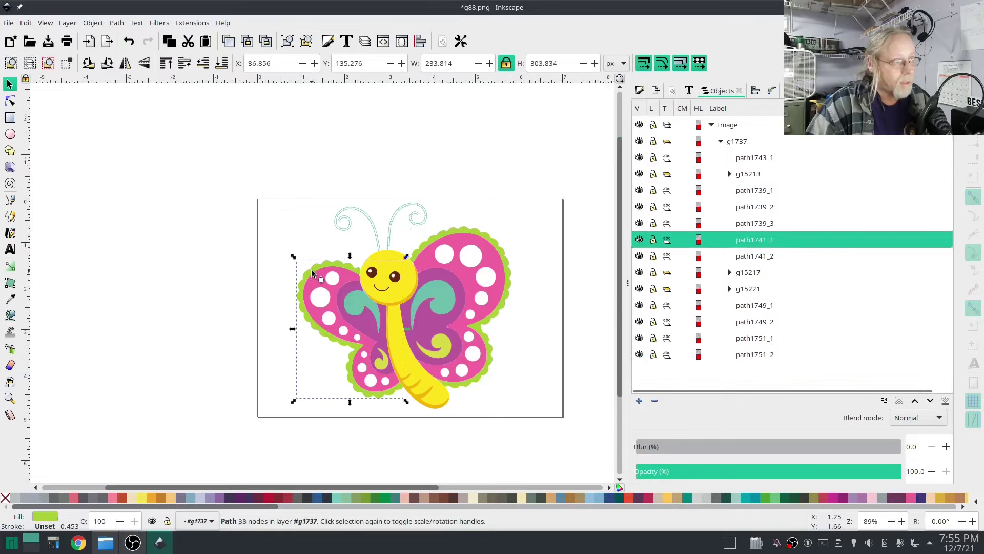
pyautogui.click(758, 257)
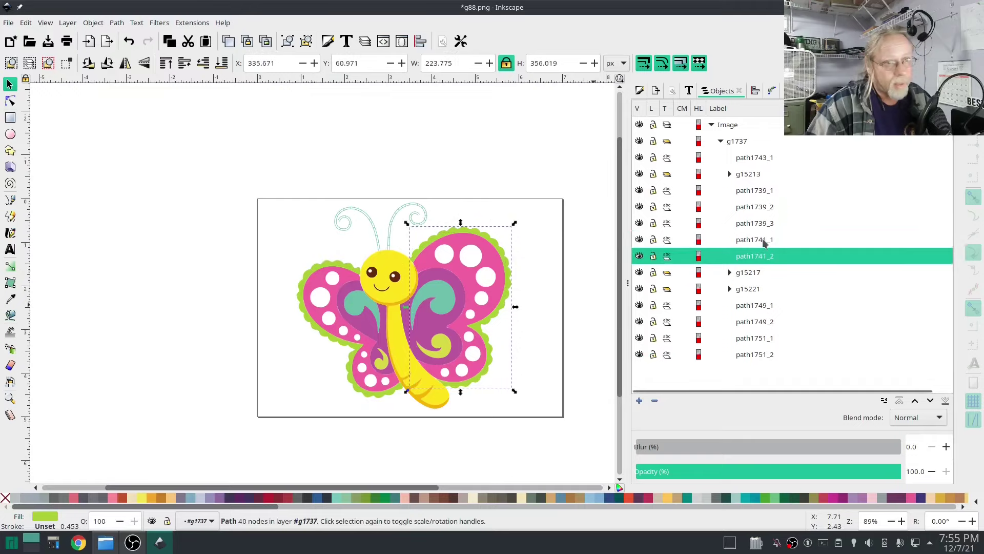
pyautogui.keyDown('shift'); pyautogui.click(764, 242); pyautogui.keyUp('shift')
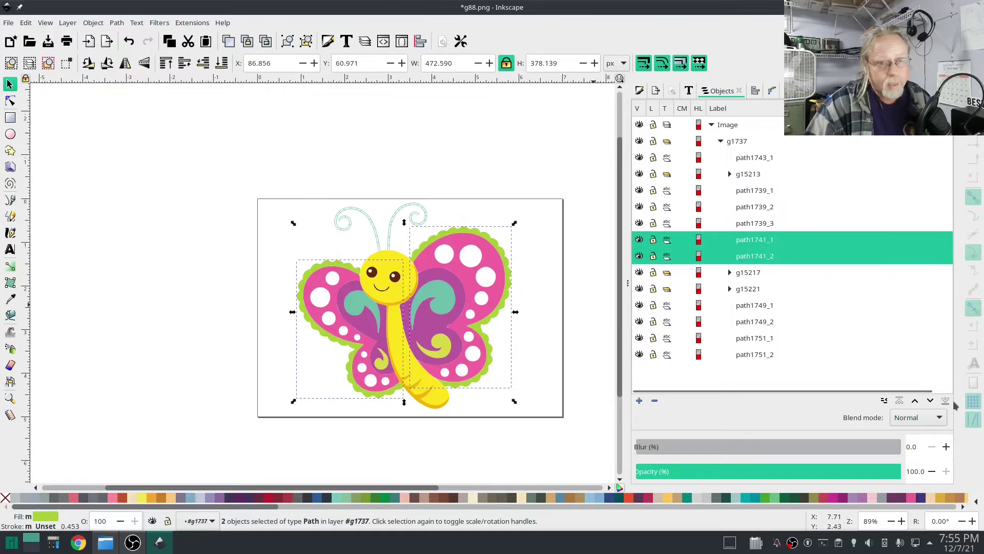
pyautogui.press('End')
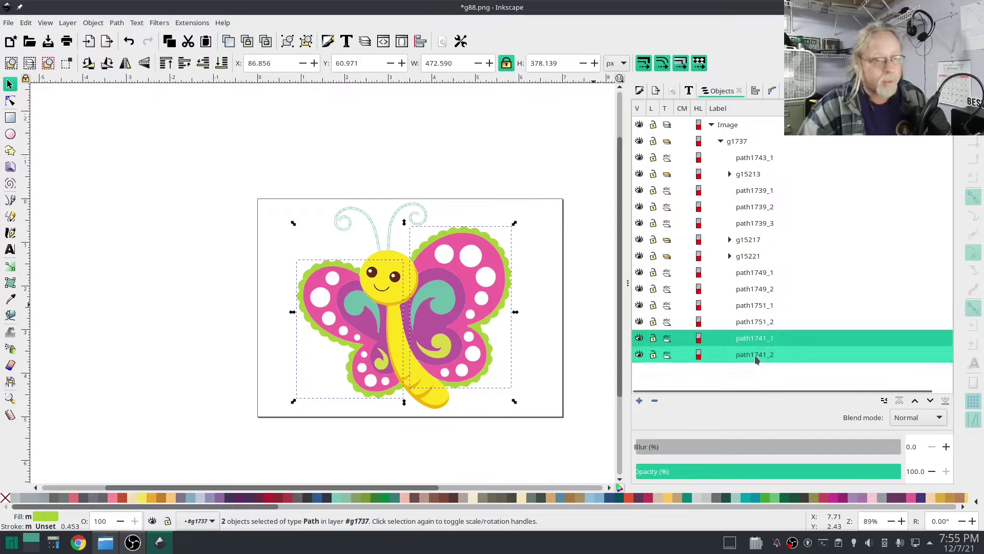
# Move the purple wing group g15217 down the stack to sit between the yellow-green swirl path1749_2 and the pink wing path1751_1.
pyautogui.click(761, 322)
pyautogui.click(763, 305)
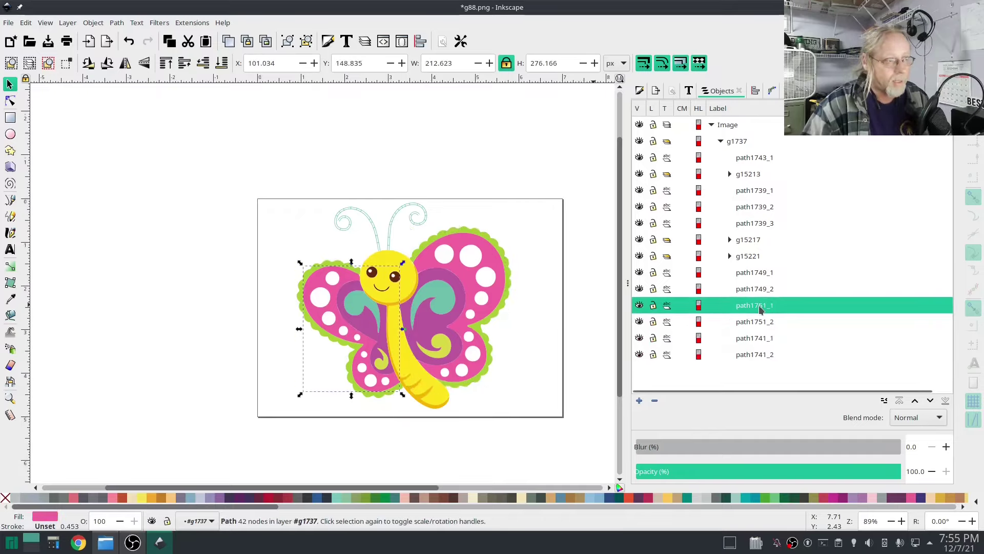
pyautogui.click(762, 290)
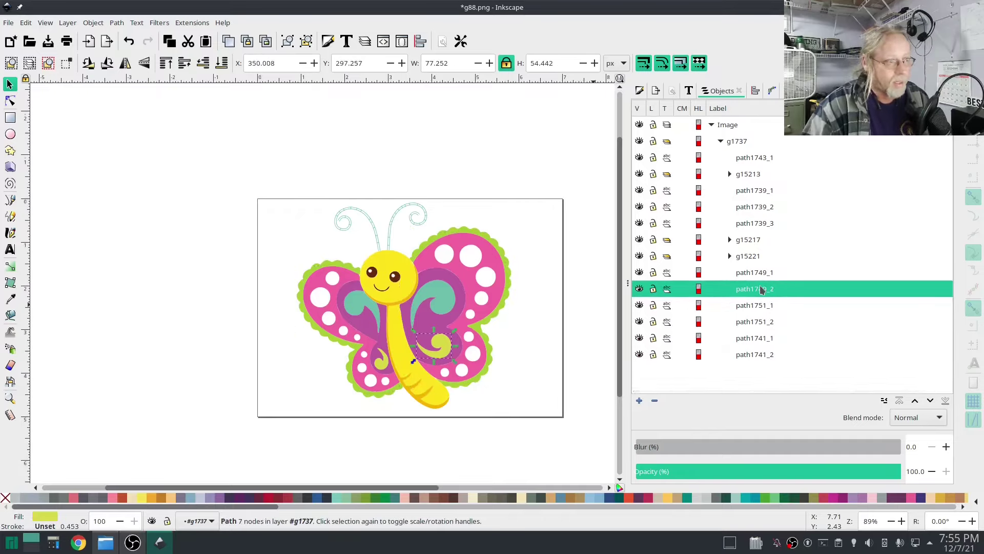
pyautogui.click(756, 321)
pyautogui.click(752, 339)
pyautogui.click(751, 321)
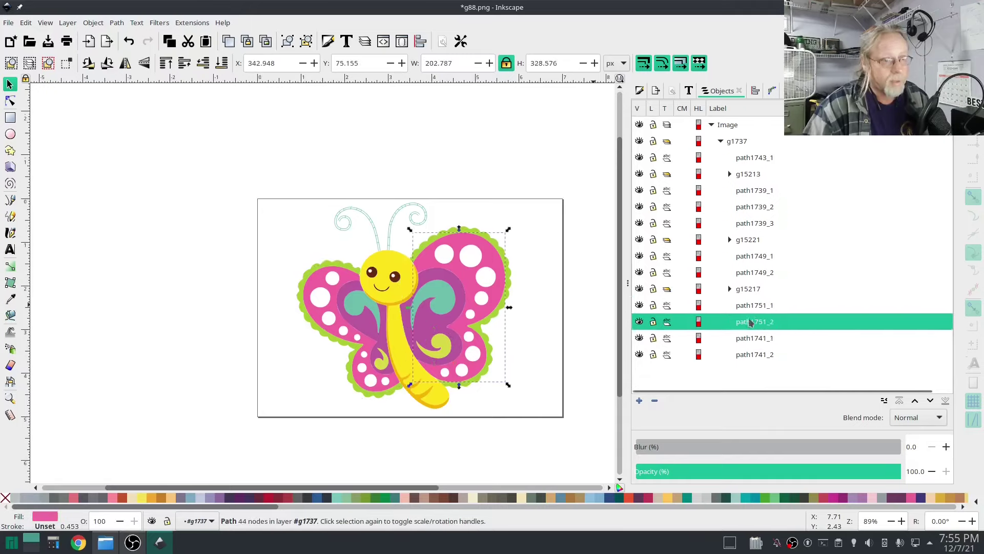
pyautogui.click(747, 290)
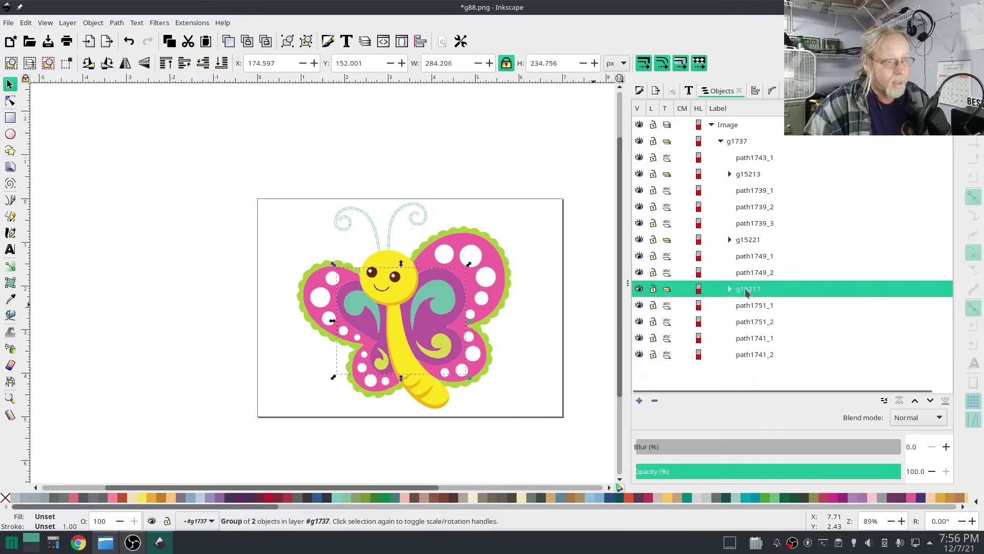
# Examine the stacking order of the yellow-green swirl paths, the purple group g15217 and the teal group g15221.
pyautogui.click(750, 274)
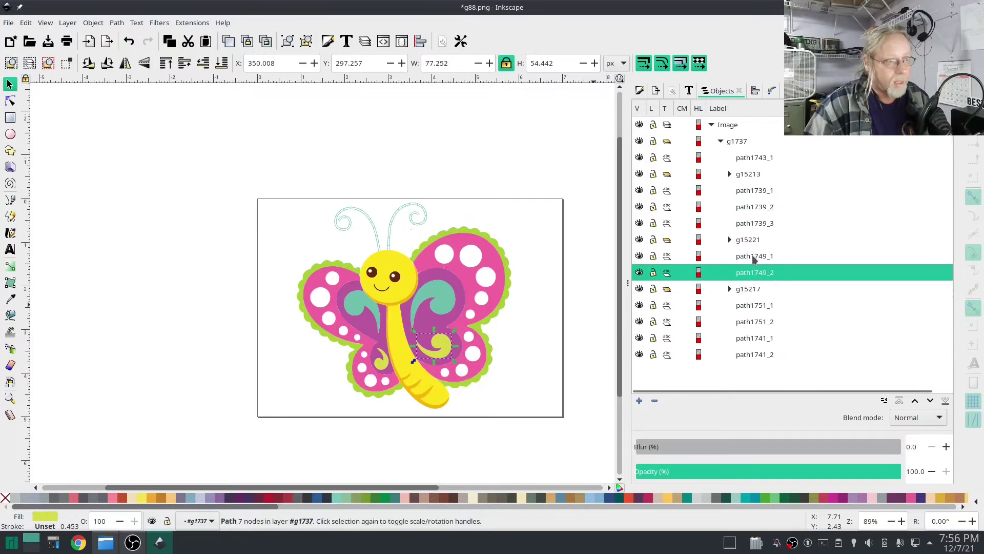
pyautogui.click(754, 258)
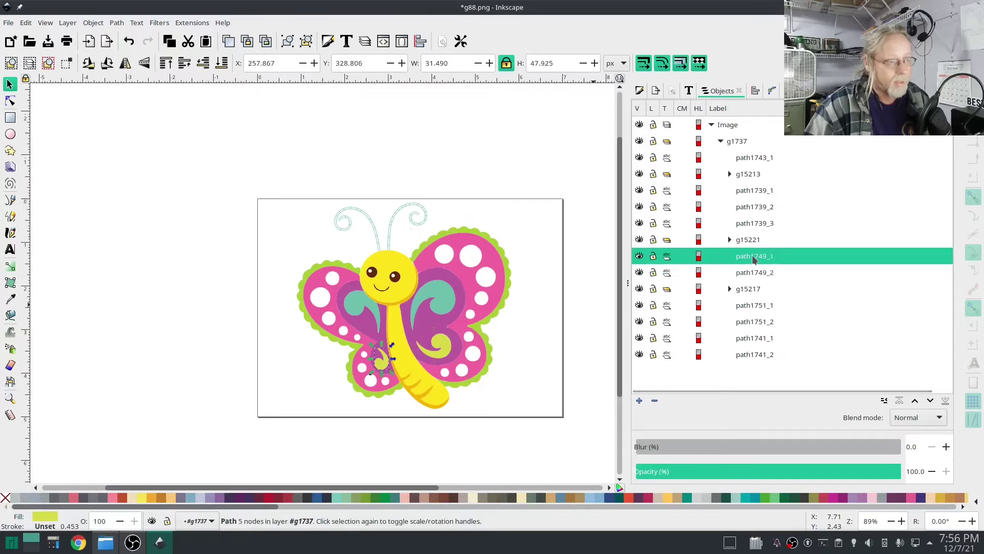
pyautogui.click(754, 271)
pyautogui.click(754, 292)
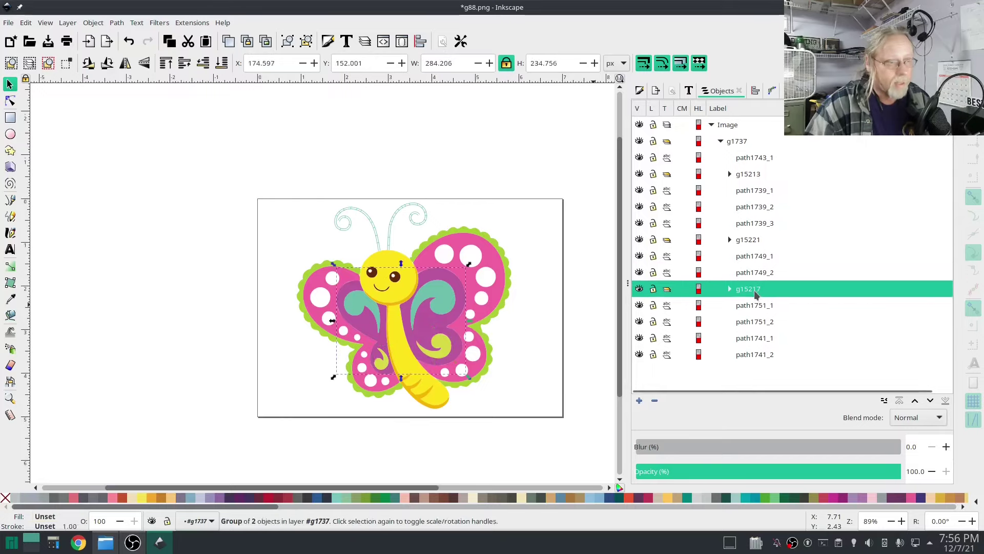
pyautogui.click(755, 274)
pyautogui.click(754, 259)
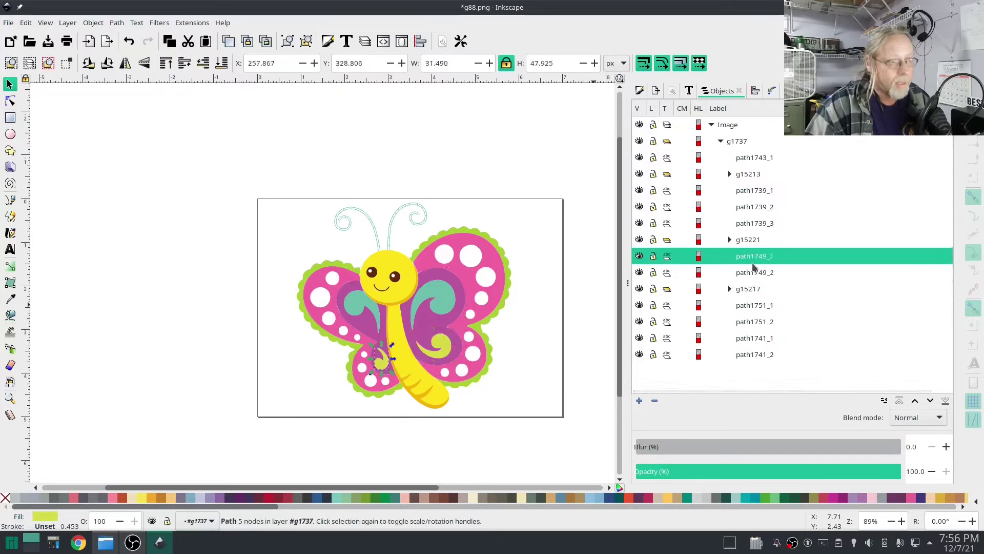
pyautogui.click(748, 241)
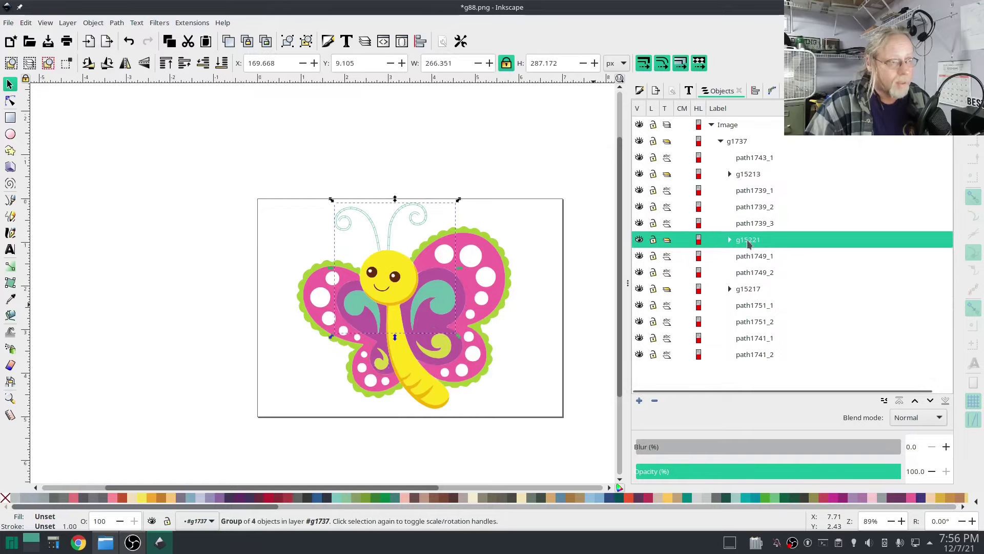
pyautogui.click(754, 256)
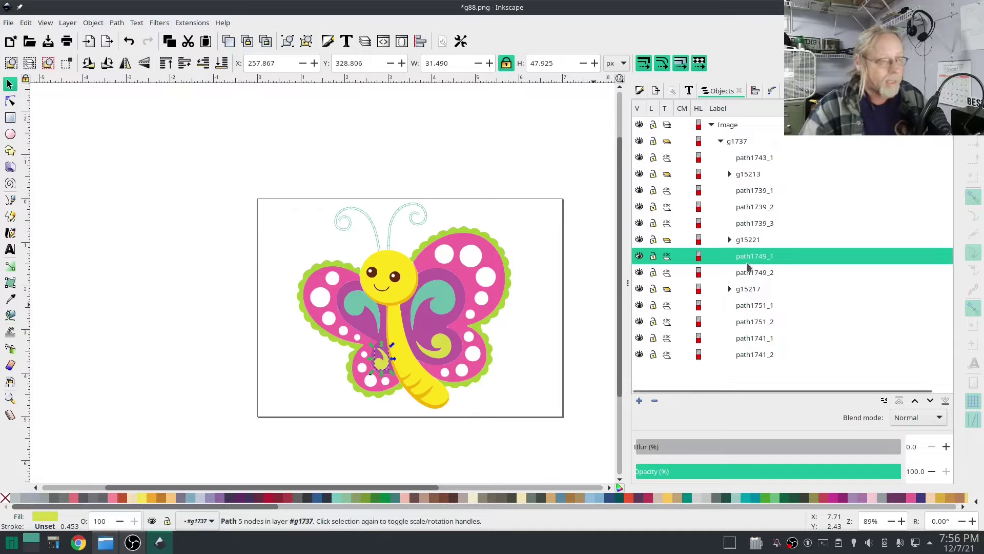
pyautogui.click(753, 273)
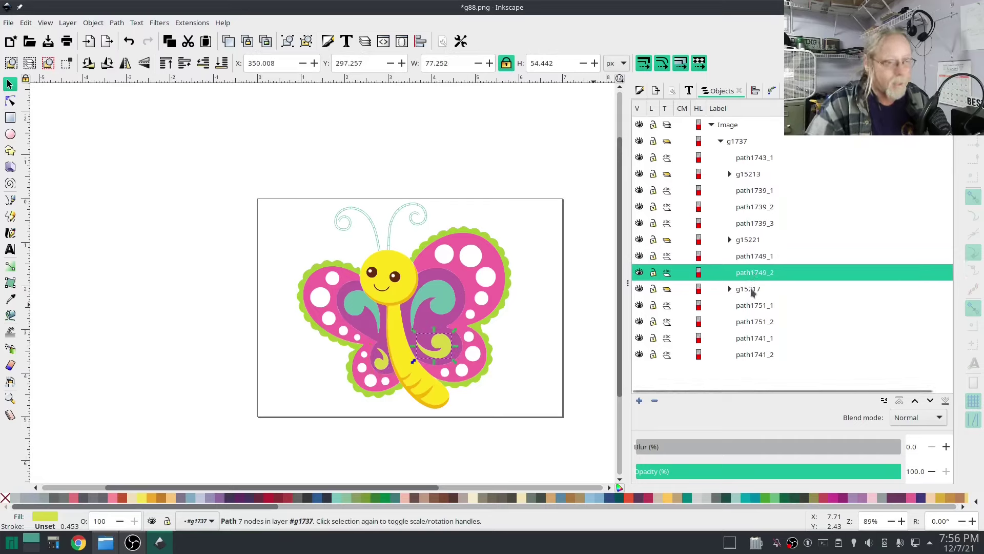
# Raise the purple group g15217 two places, directly beneath the teal group g15221 and above both yellow-green swirls.
pyautogui.click(751, 290)
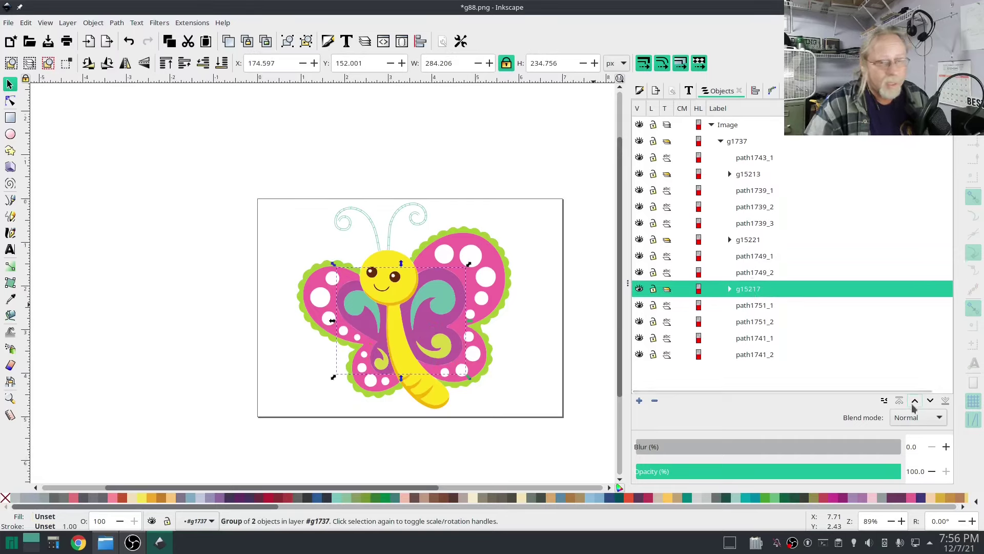
pyautogui.press('pageup')
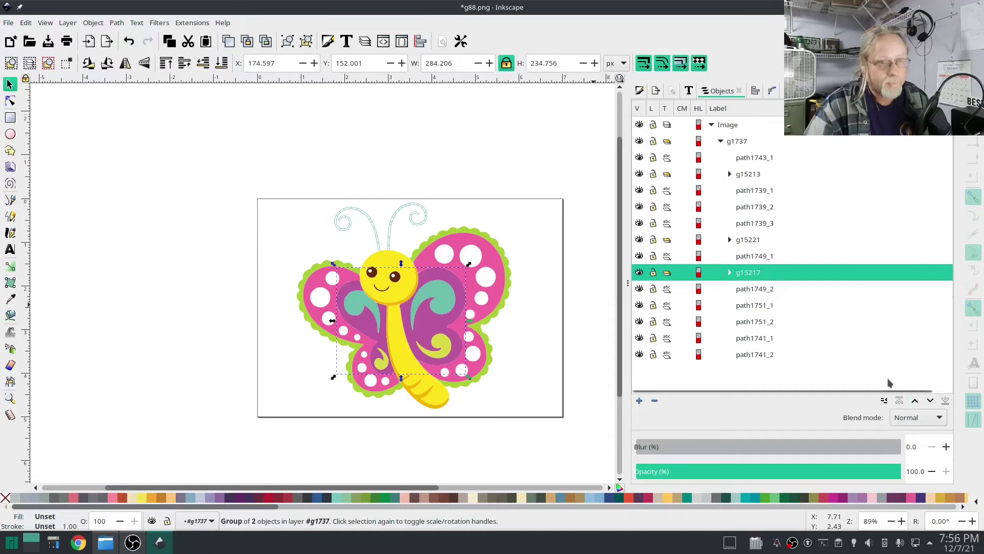
pyautogui.press('pageup')
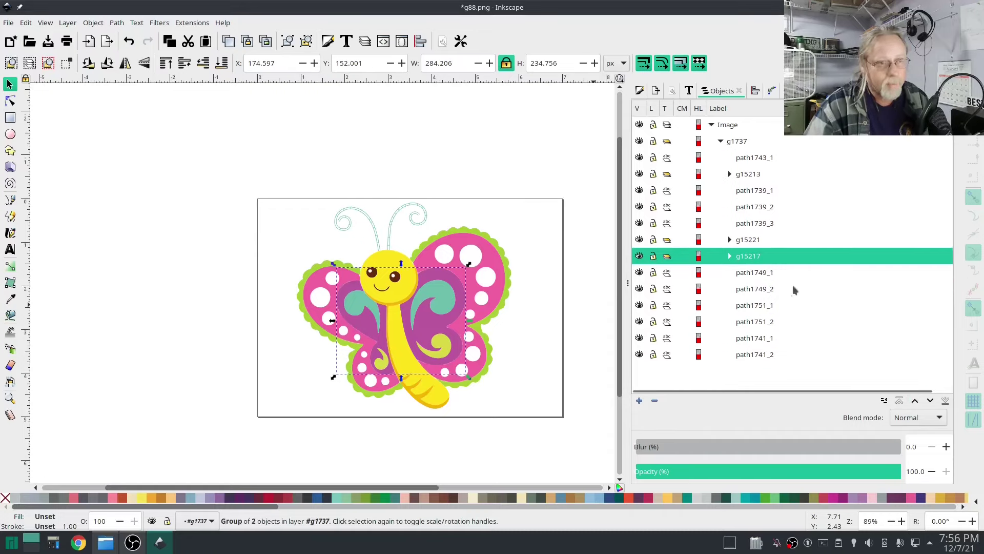
# Check the brown eye and mouth paths, group g15213 and the orange body shading path1743_1 one by one.
pyautogui.click(749, 226)
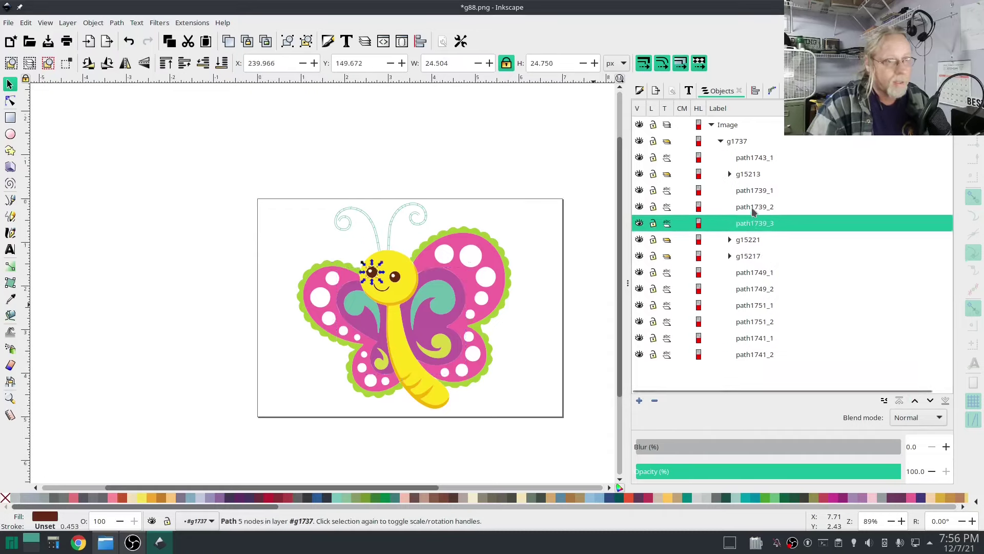
pyautogui.click(752, 207)
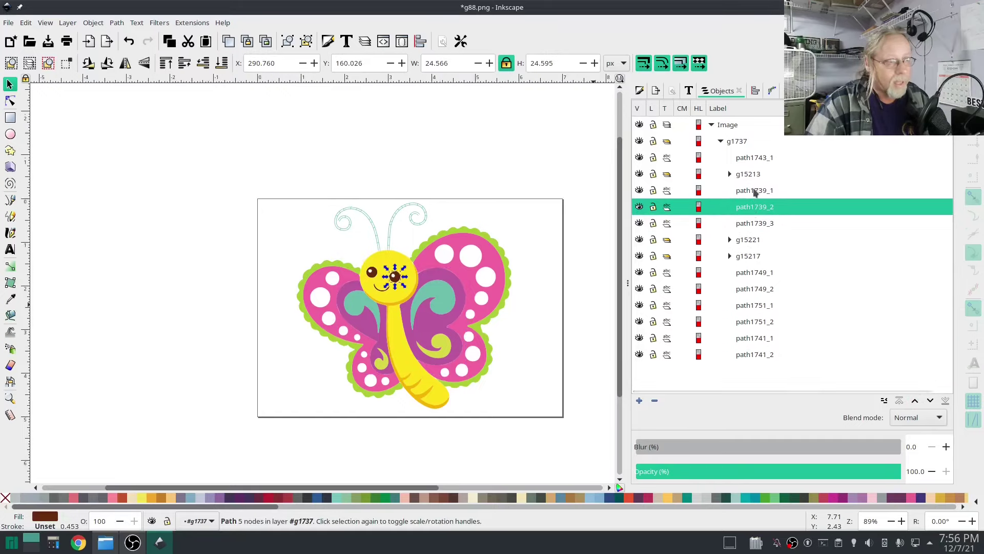
pyautogui.click(755, 191)
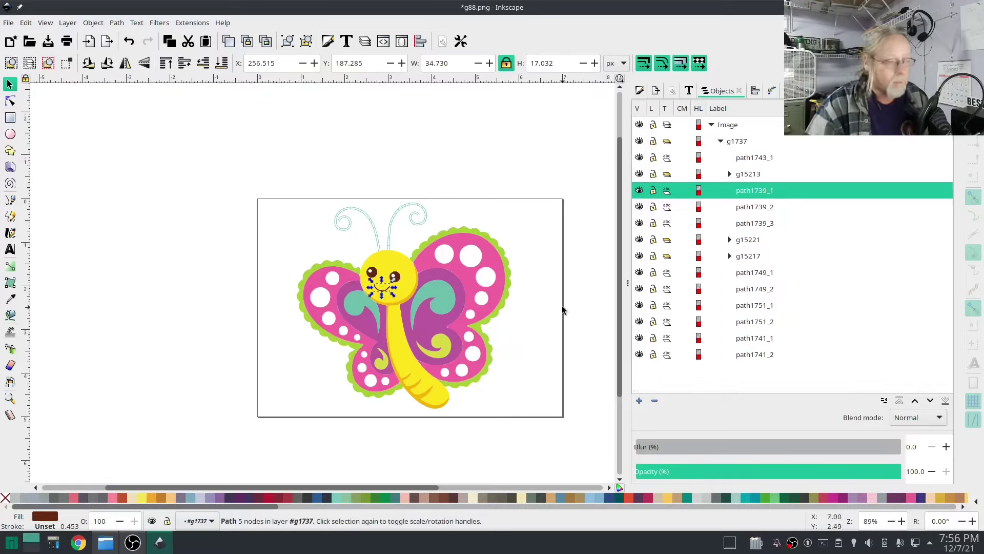
pyautogui.click(757, 175)
pyautogui.click(757, 160)
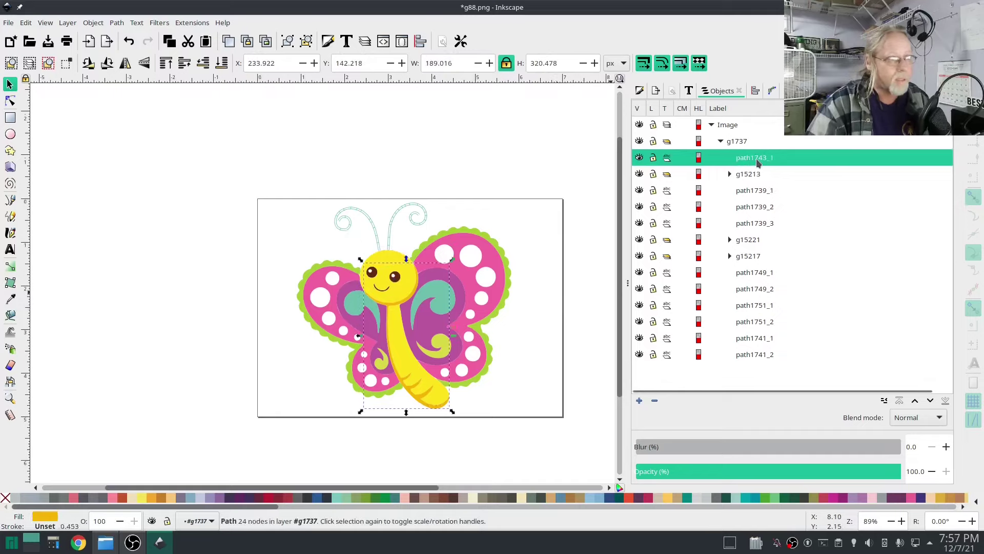
# Select the Image layer so no shapes are selected, and open the Ink/Stitch Simulator / Realistic Preview for the whole design.
pyautogui.click(734, 128)
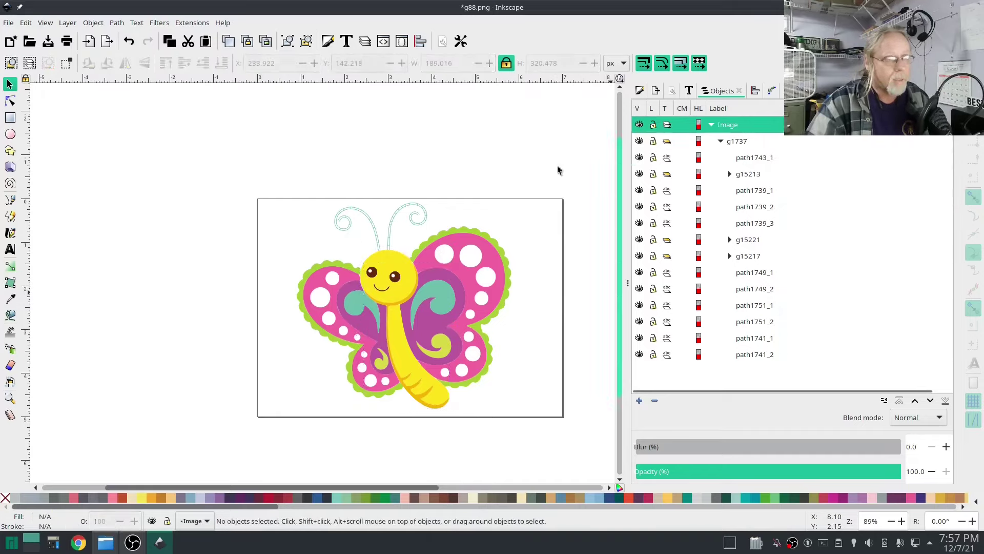
pyautogui.click(192, 22)
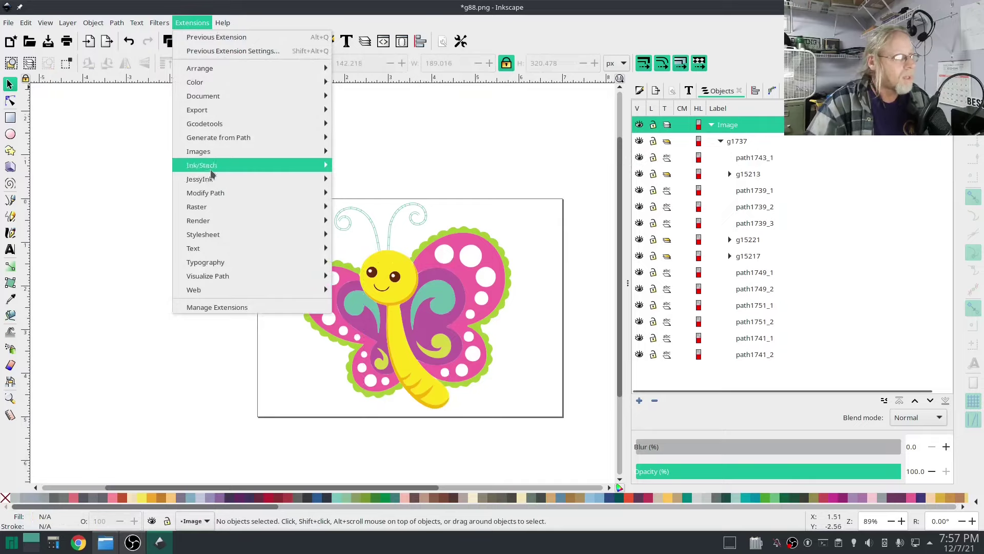
pyautogui.moveTo(308, 165)
pyautogui.moveTo(451, 319)
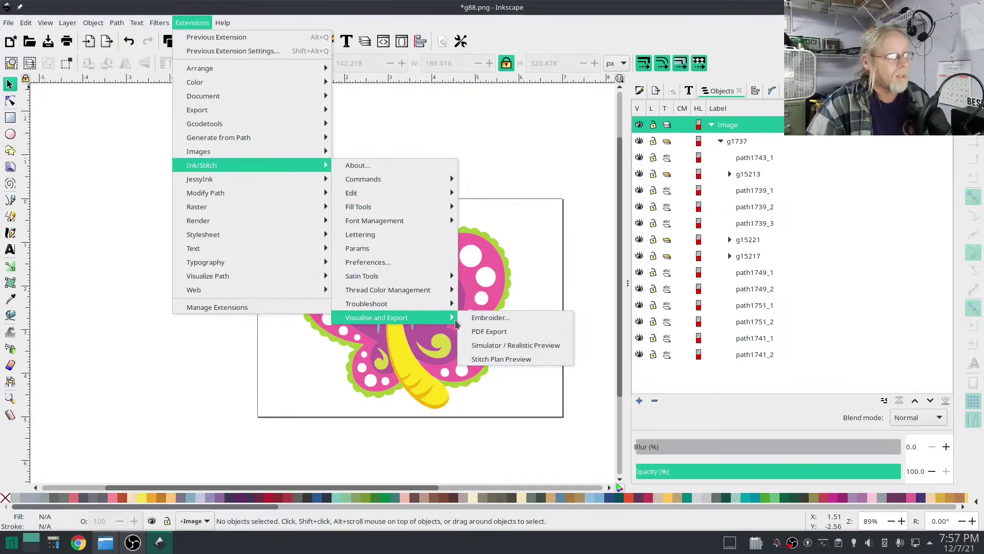
pyautogui.click(507, 345)
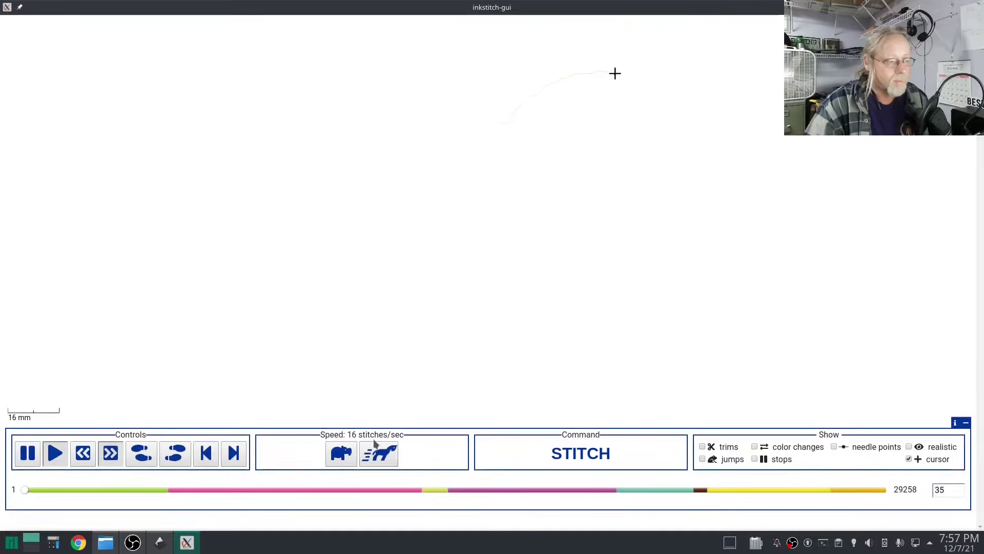
# Speed the stitch simulation up to 1024 stitches/sec, and slow it to 128 to examine the green edges and pink fill.
pyautogui.click(375, 459)
pyautogui.click(375, 459)
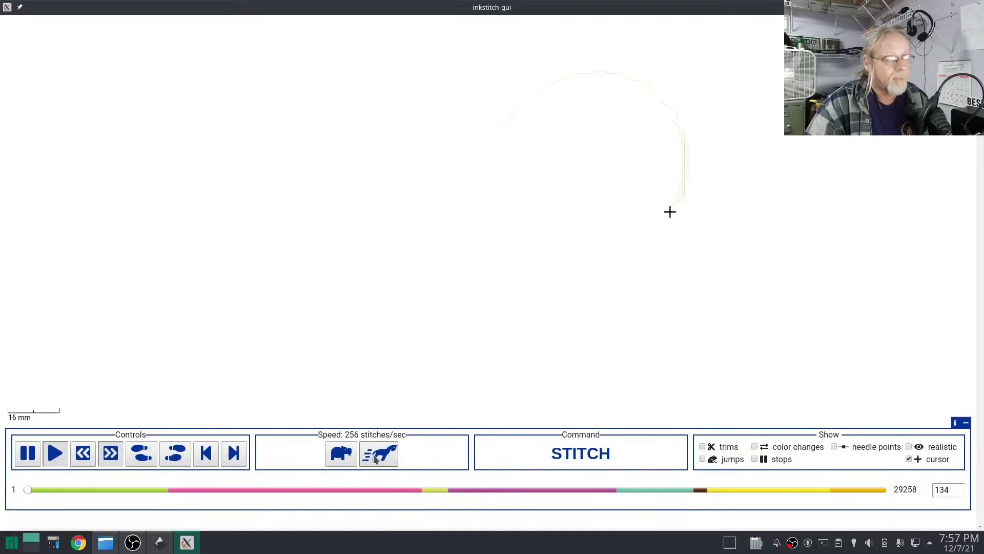
pyautogui.click(375, 459)
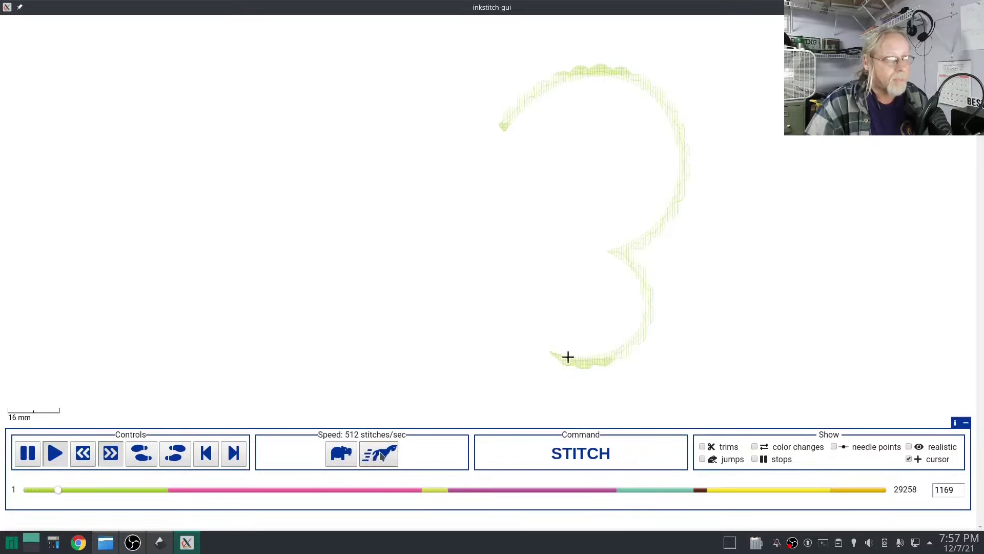
pyautogui.click(382, 455)
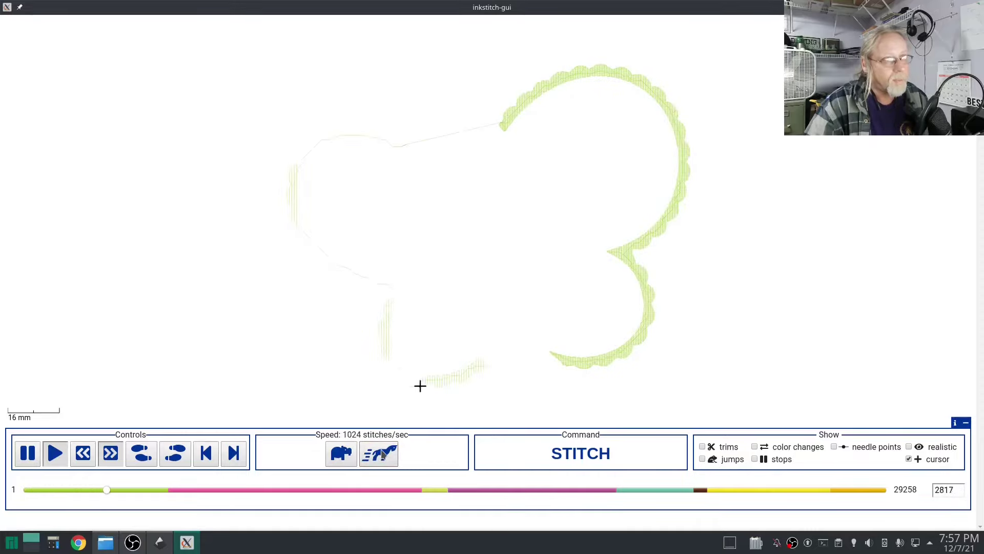
pyautogui.click(336, 454)
pyautogui.click(336, 454)
pyautogui.click(335, 454)
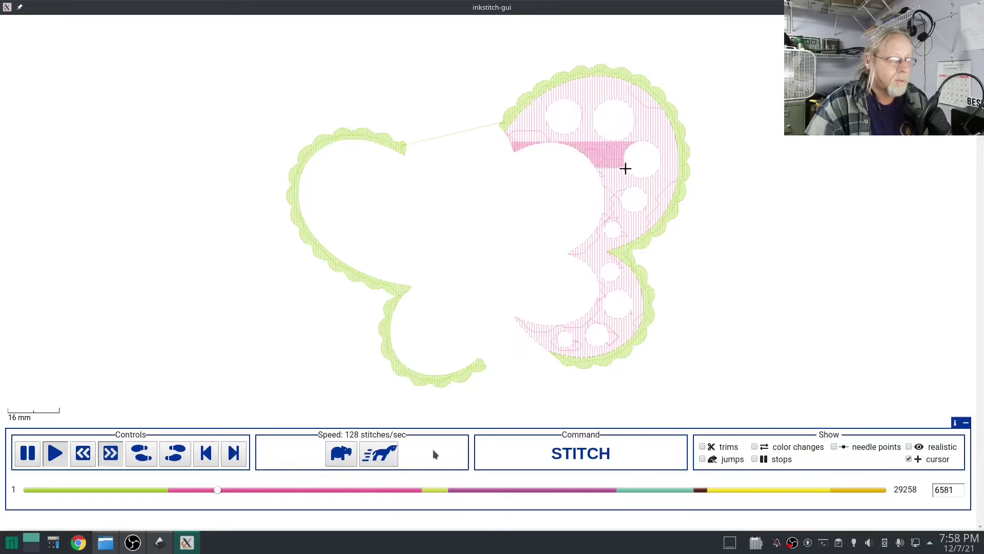
# Play the rest of the simulation at 1024 and finally 512 stitches/sec, and show the finished stitch plan in realistic rendering.
pyautogui.click(377, 454)
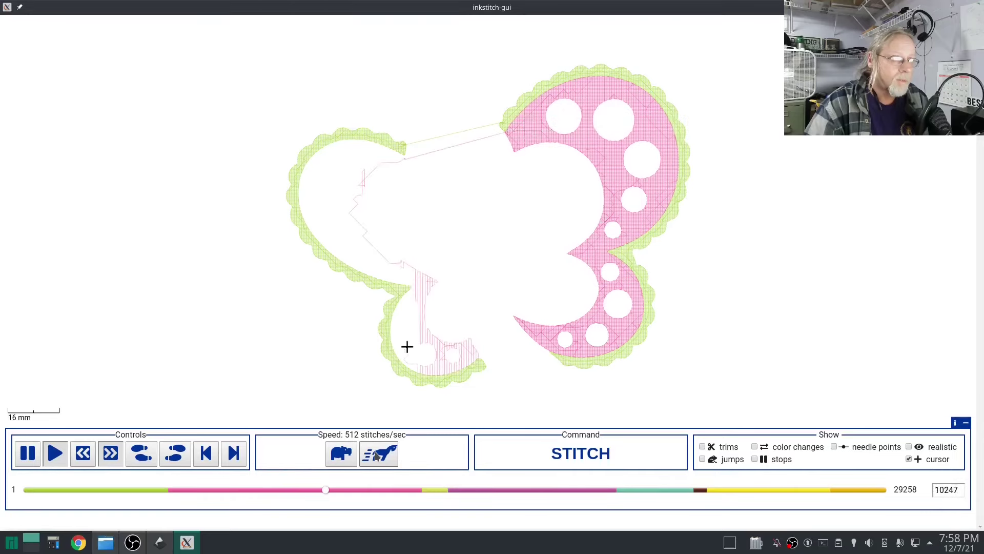
pyautogui.click(377, 456)
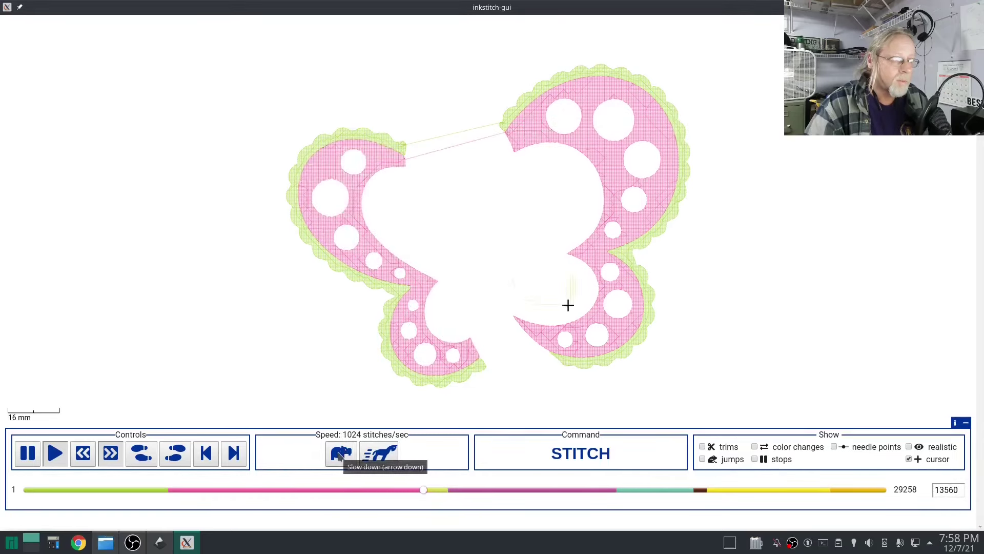
pyautogui.click(339, 454)
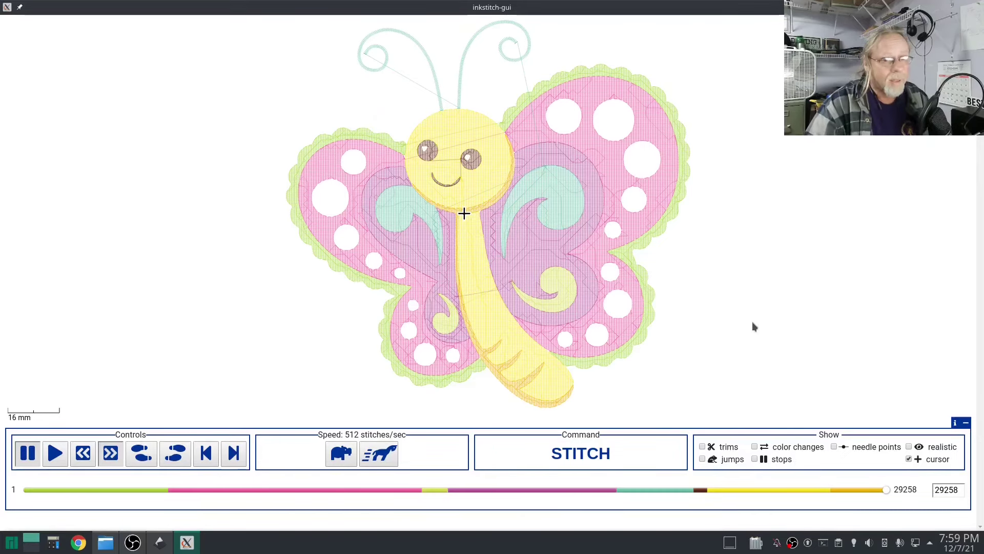
pyautogui.click(909, 447)
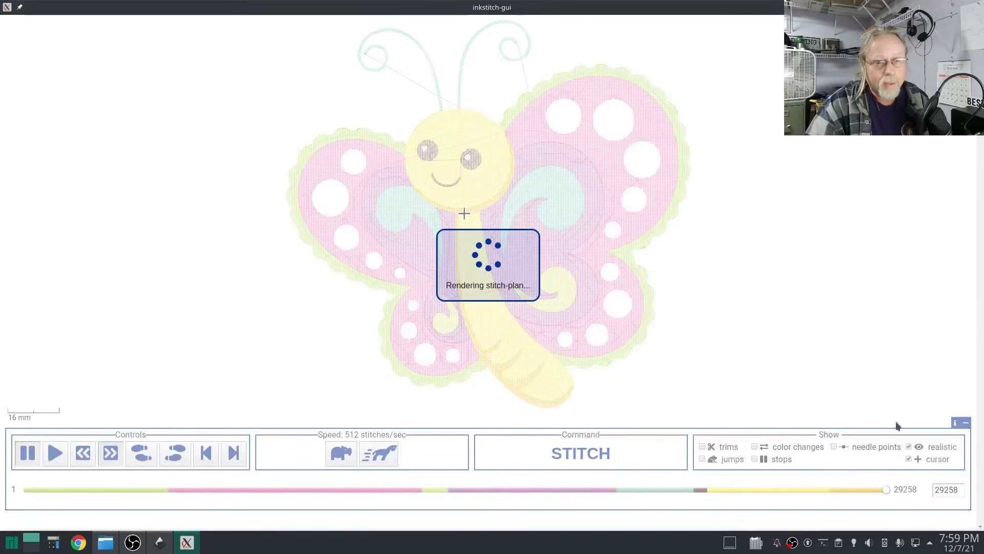